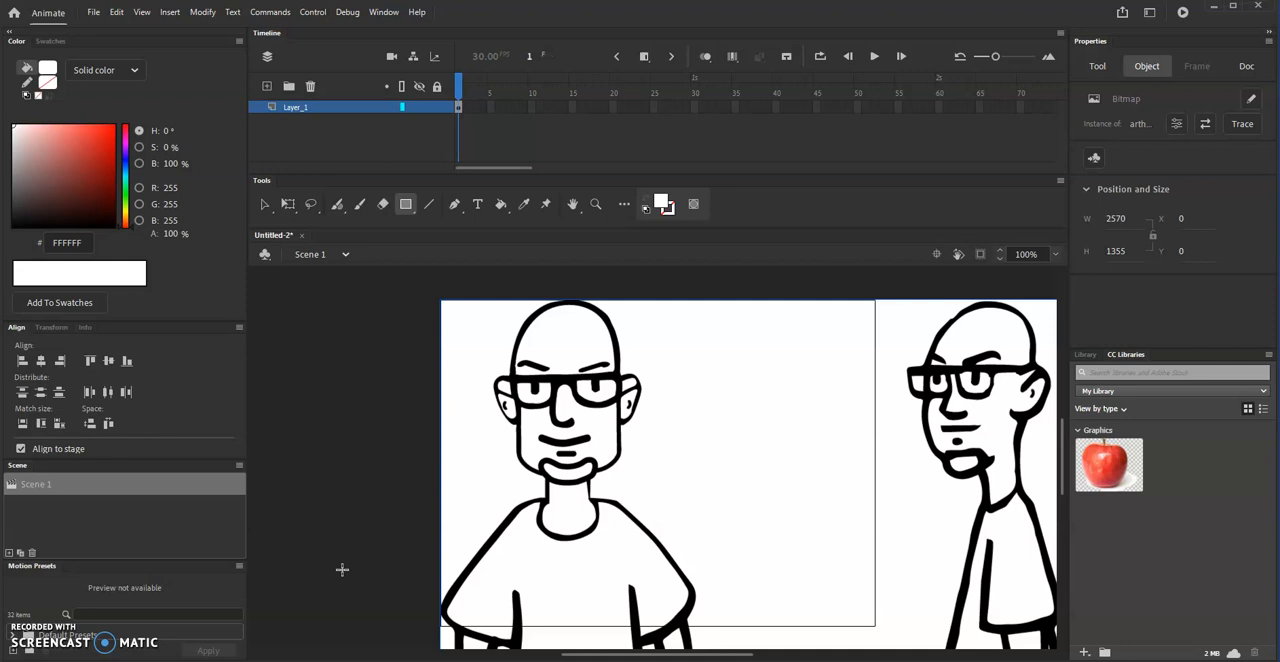
click(1151, 14)
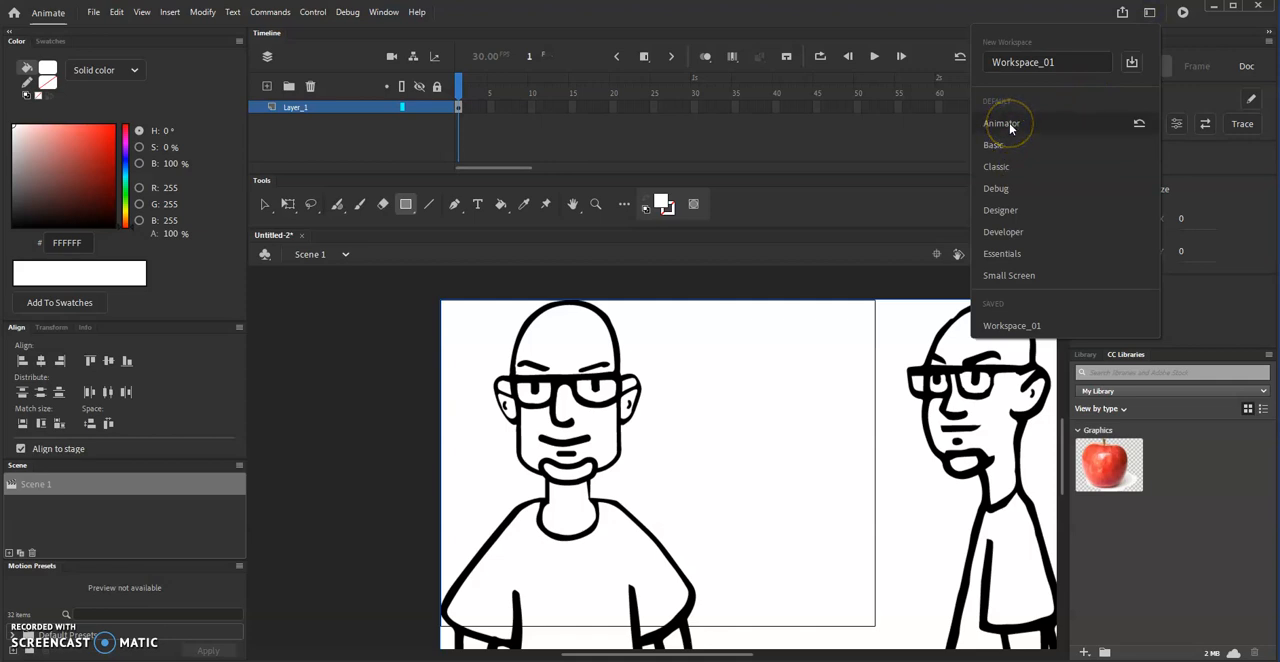
click(943, 22)
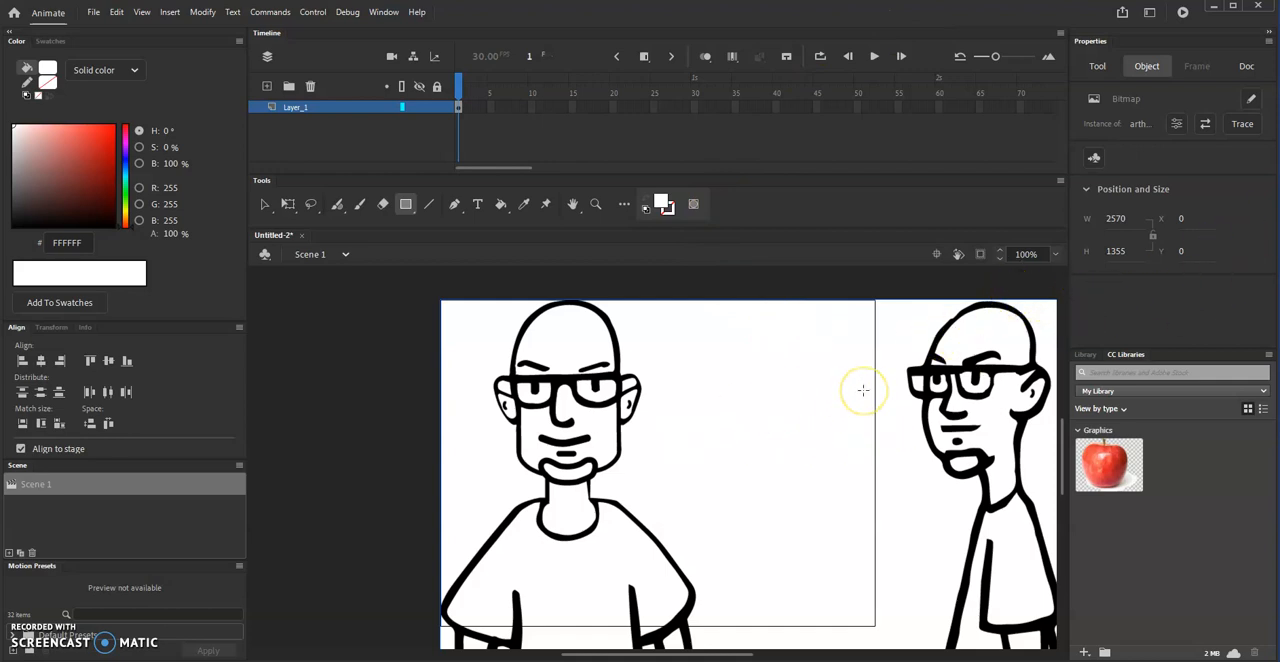
- Move the character turnaround bitmap to about X -1004, Y -500 so that it is centred over the stage
click(975, 362)
key(ctrl+minus)
key(ctrl+minus)
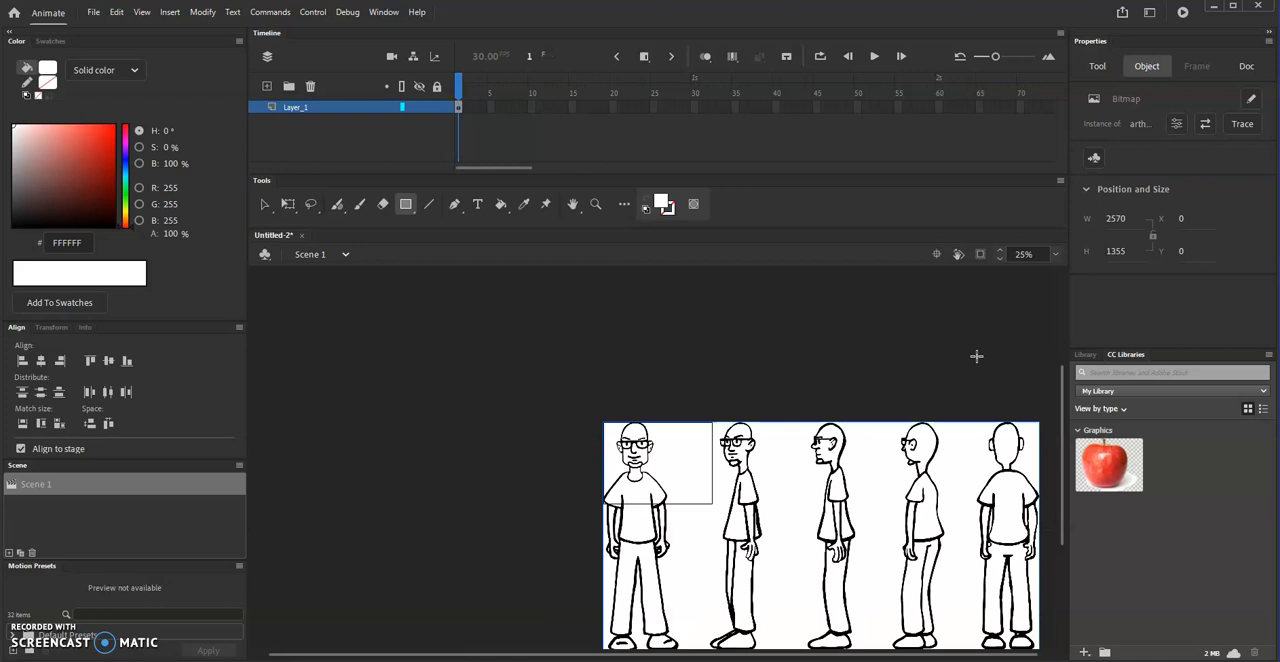
click(263, 204)
drag(750, 436, 579, 351)
click(705, 440)
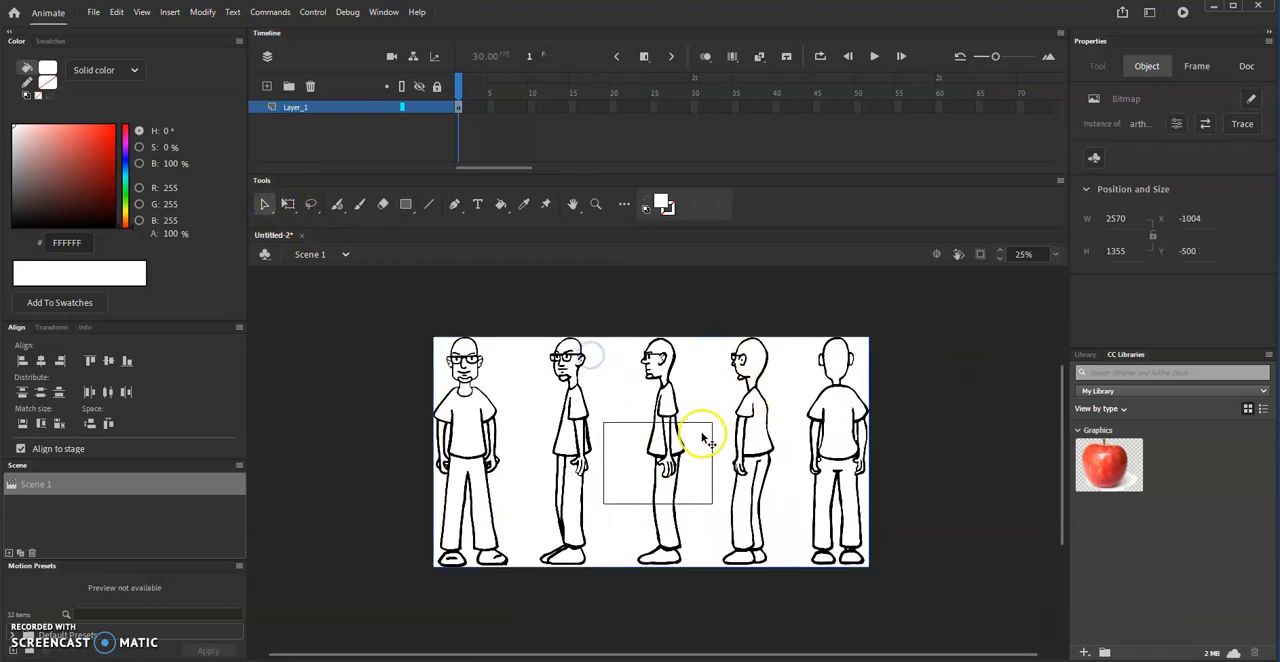
- Scale the turnaround bitmap to about 601 × 317 and place it inside the stage at X 16, Y 77
click(287, 204)
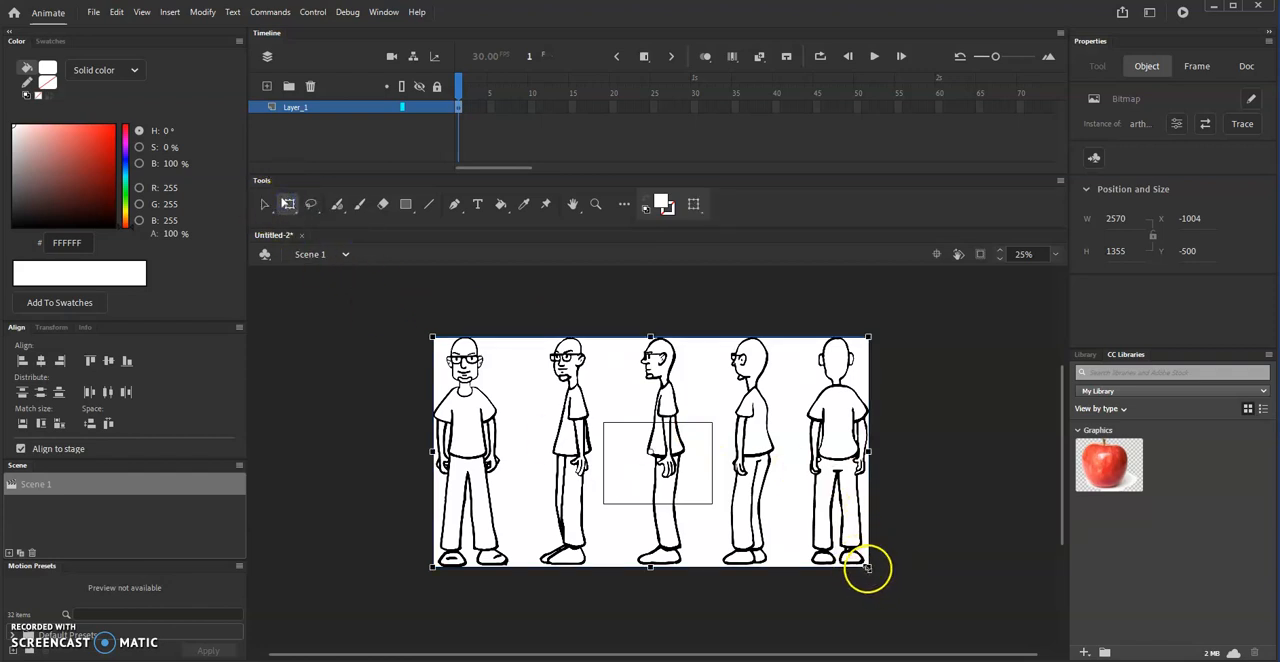
drag(866, 568, 681, 467)
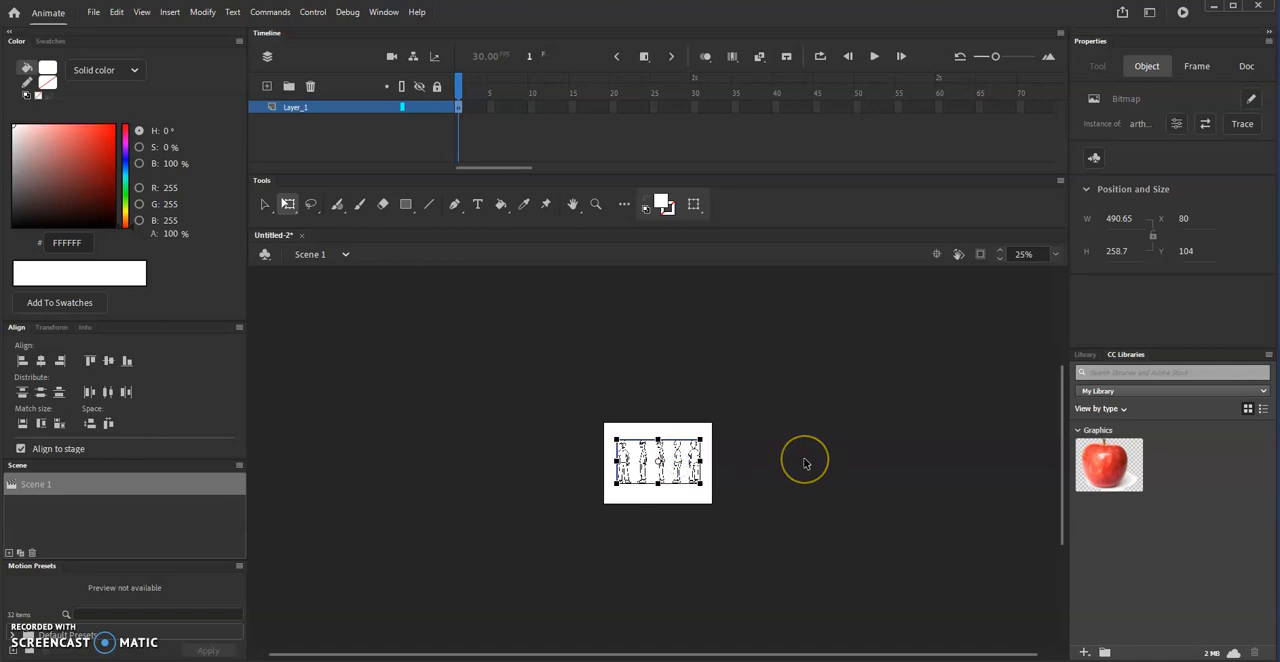
key(ctrl+equal)
key(ctrl+equal)
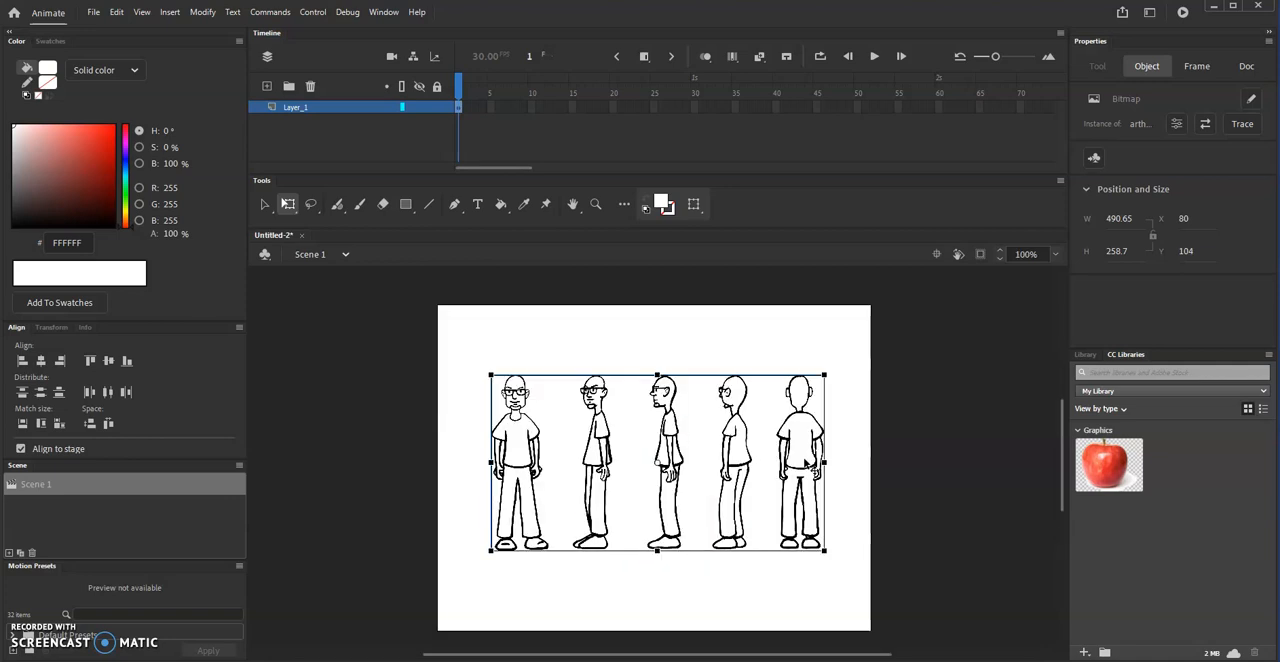
drag(824, 374, 858, 353)
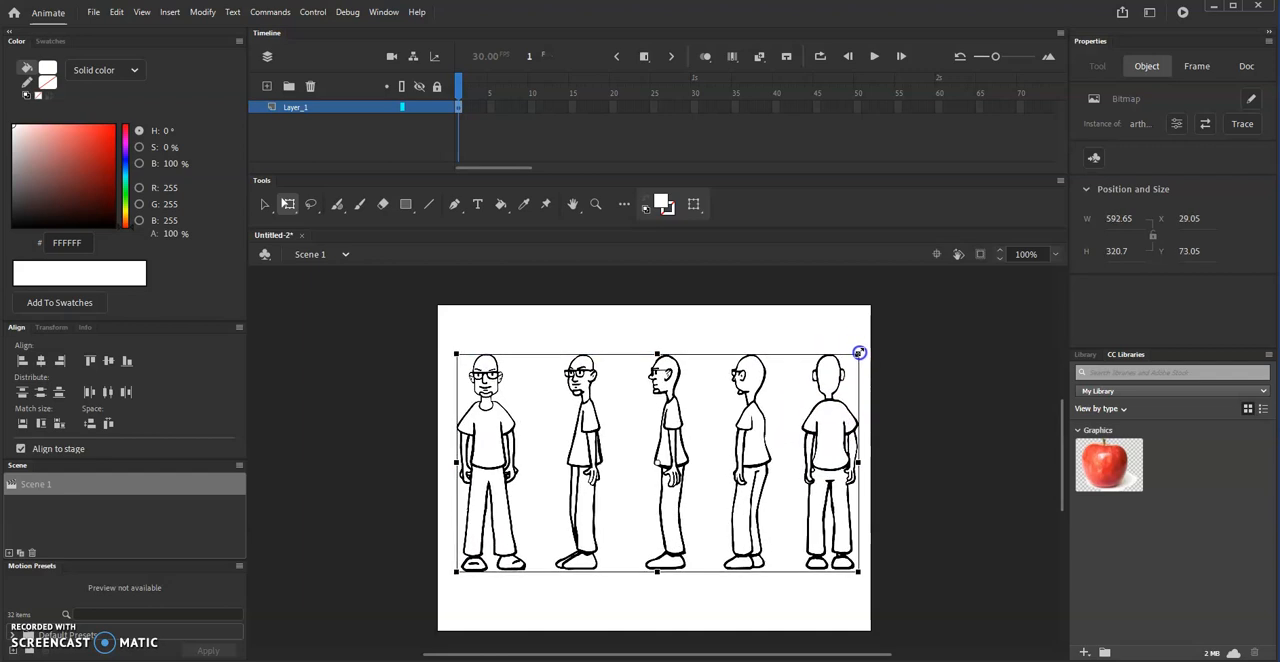
key(ctrl+z)
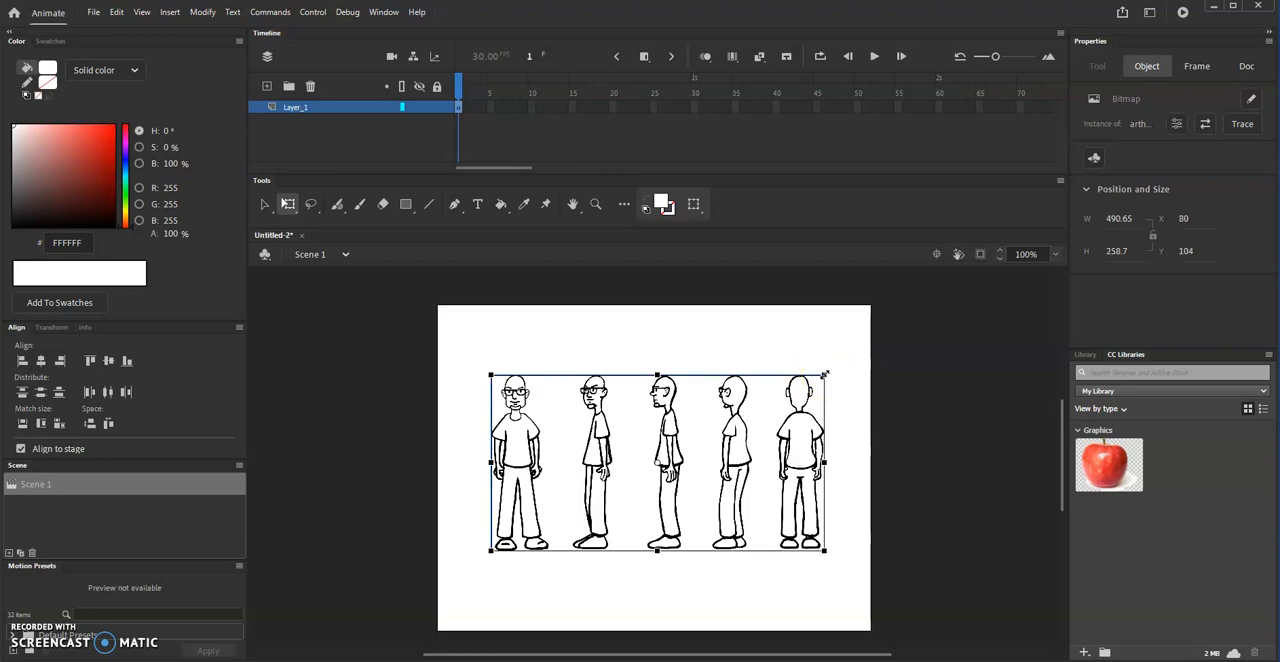
drag(827, 374, 863, 346)
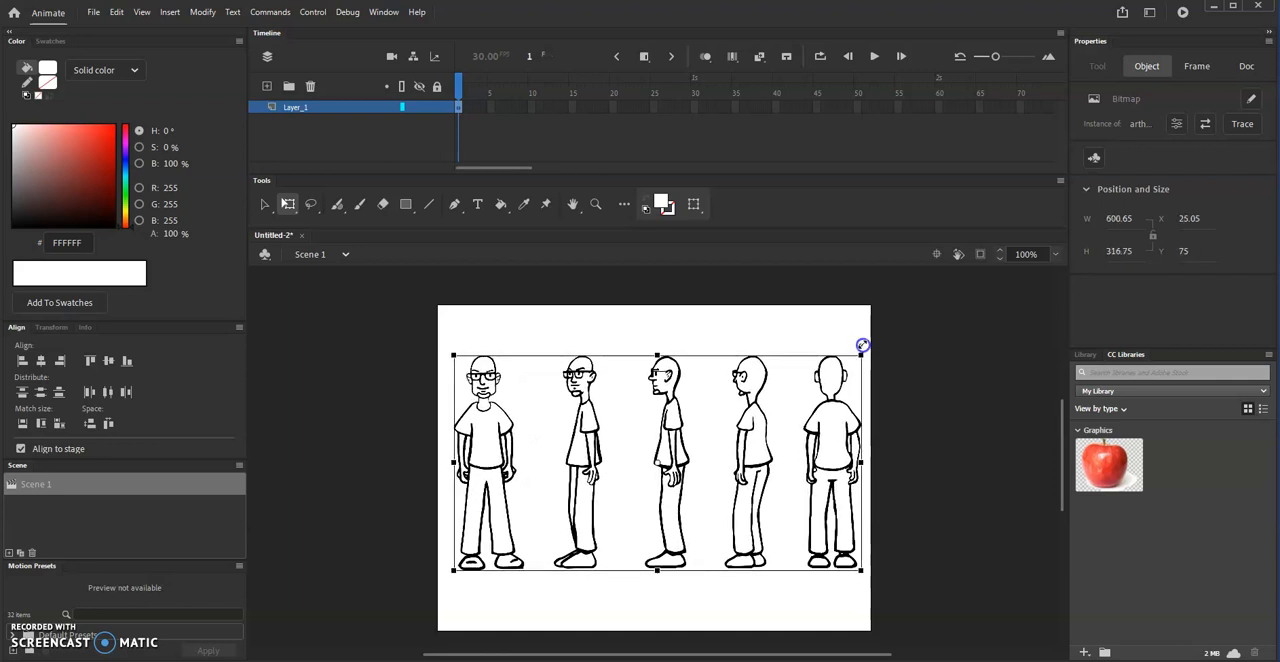
drag(839, 435, 830, 437)
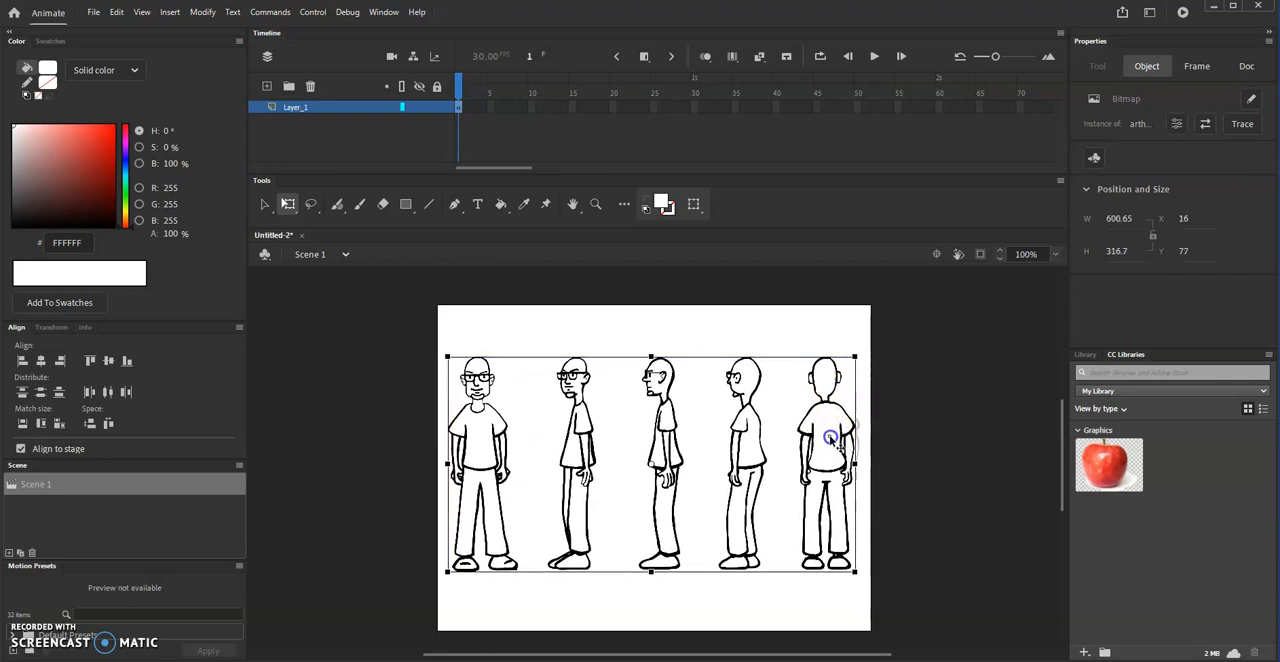
- Trace the bitmap into vector shapes with a color threshold of 100, keeping minimum area 8 and normal corner threshold and curve fit
scroll(923, 422, down, 2)
scroll(923, 422, up, 2)
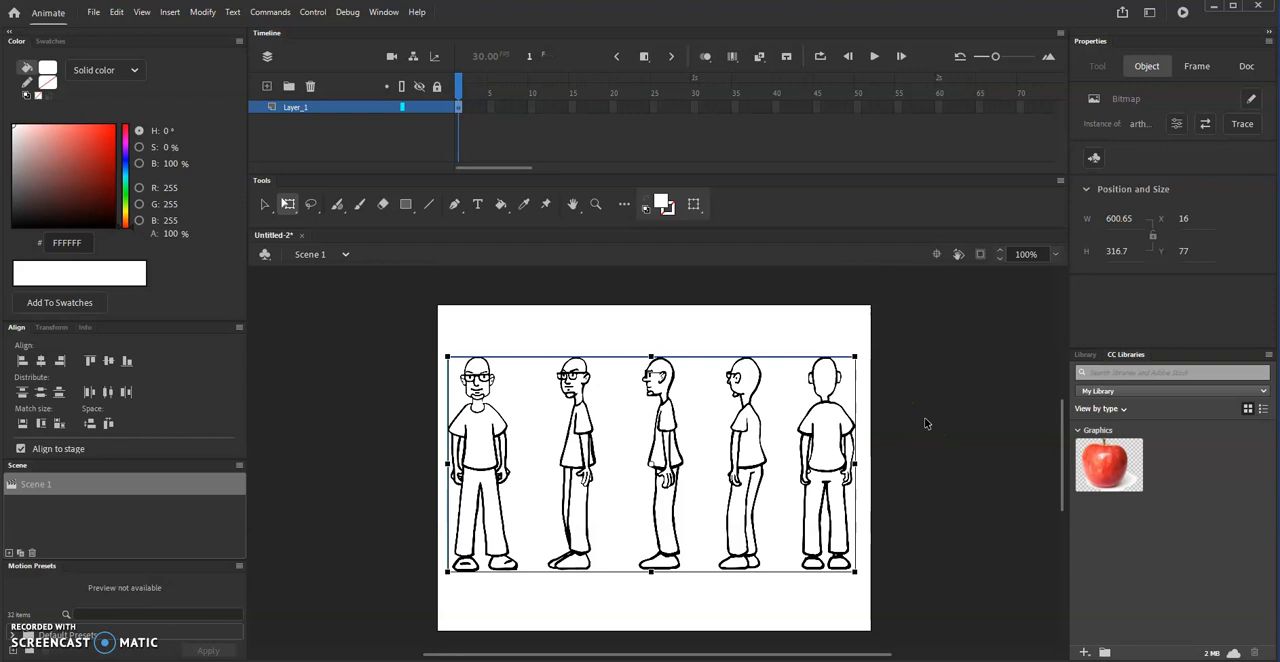
drag(1065, 452, 1072, 470)
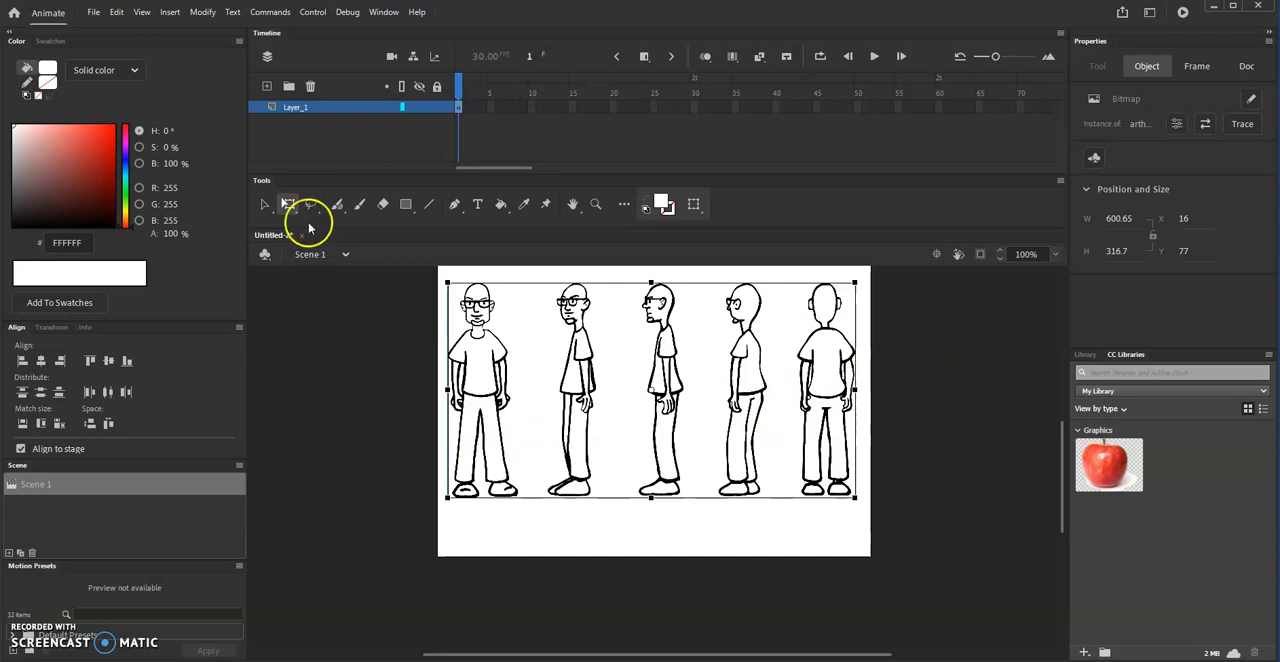
click(197, 13)
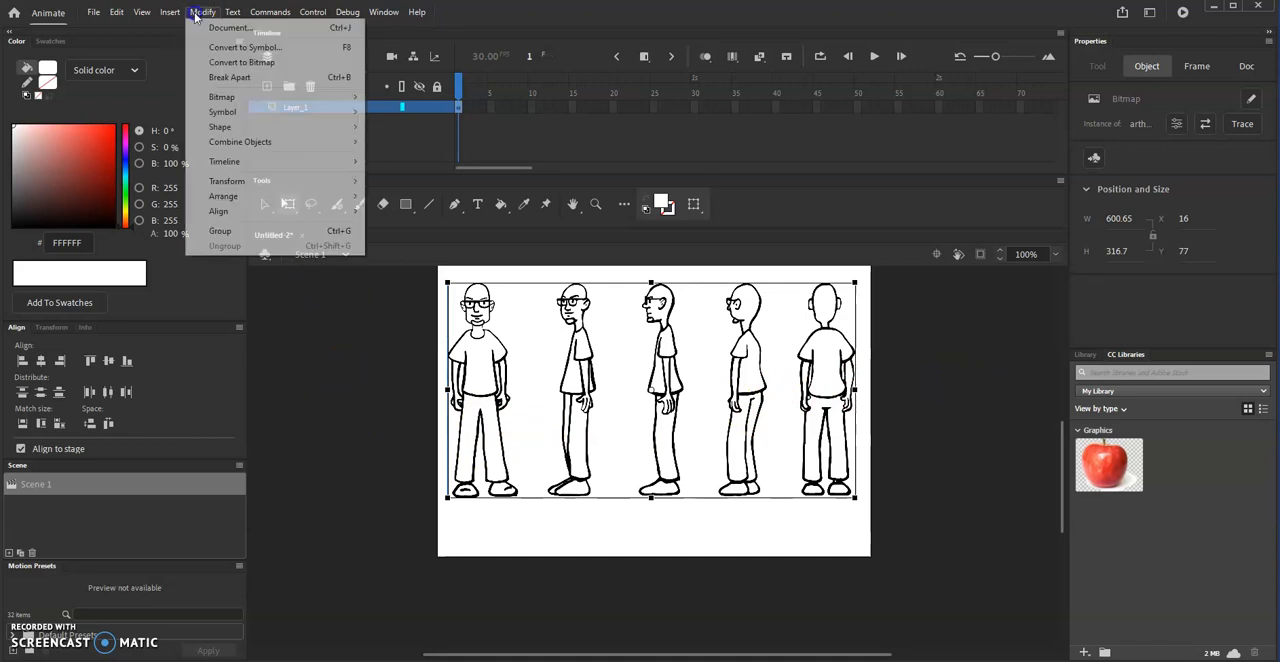
mouse_move(220, 97)
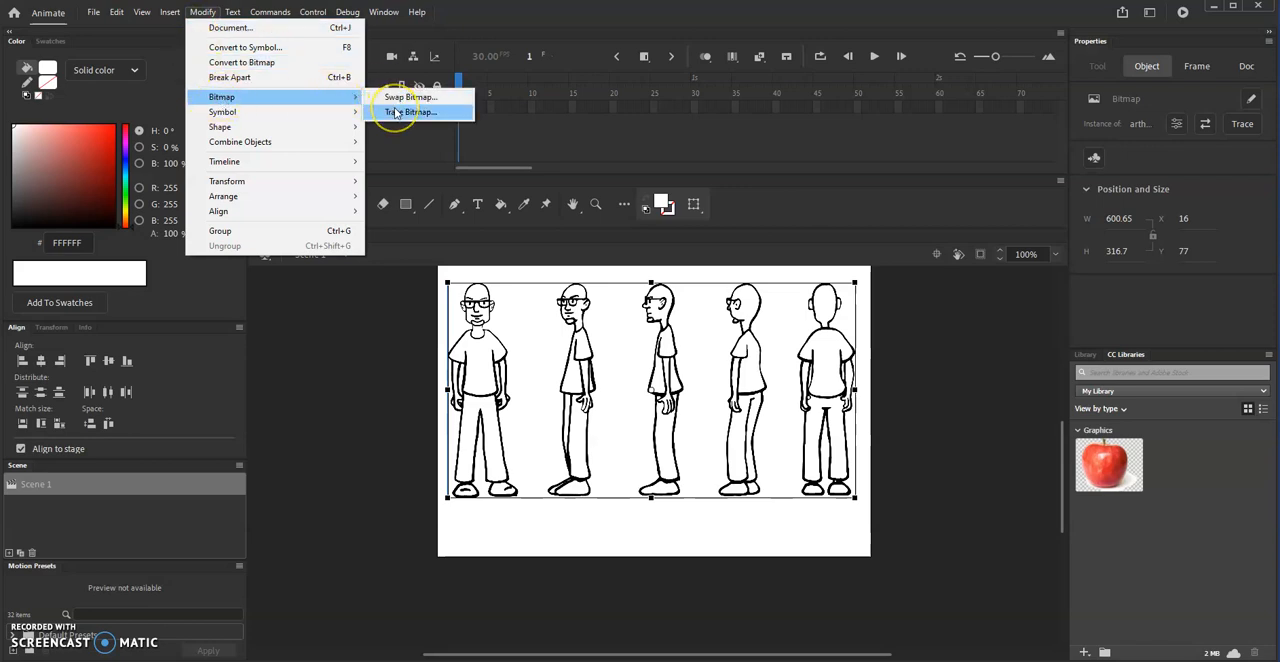
click(396, 112)
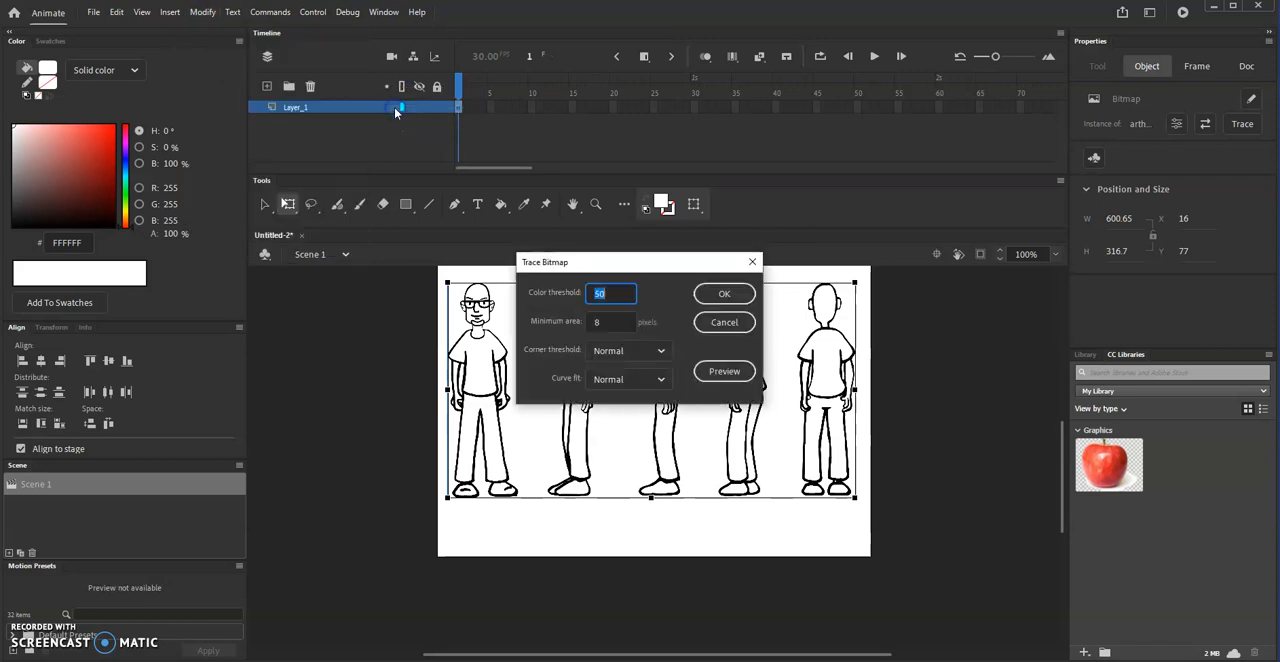
click(596, 293)
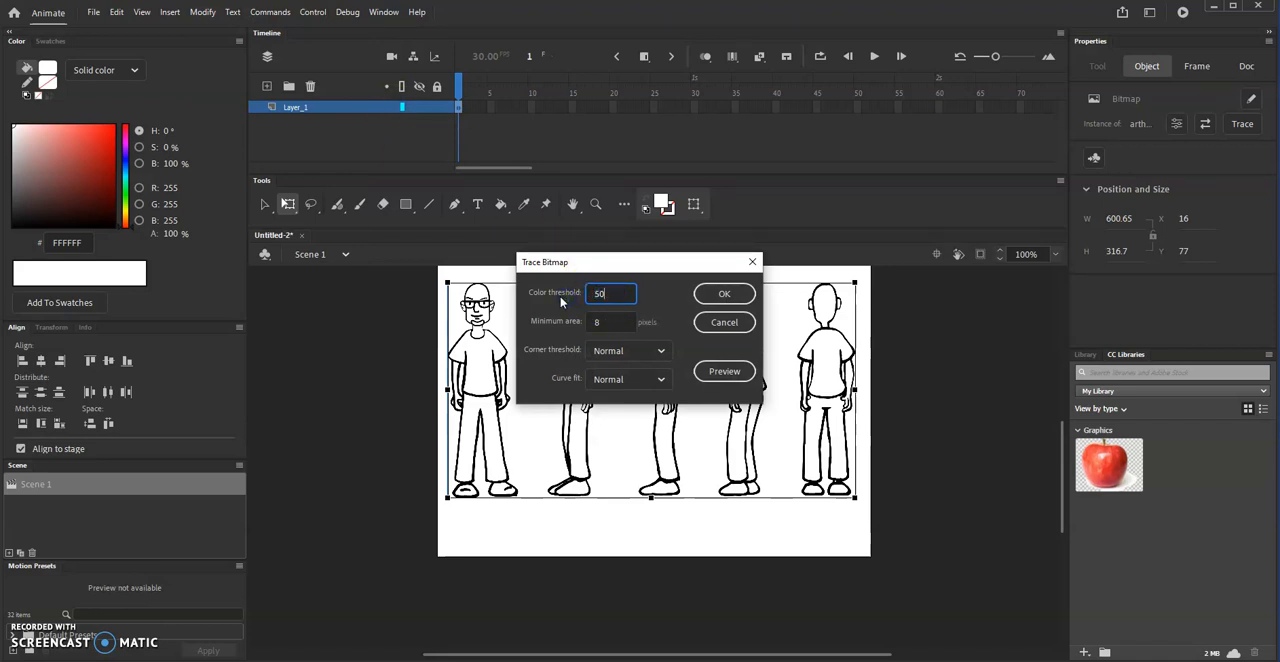
text(100)
click(725, 295)
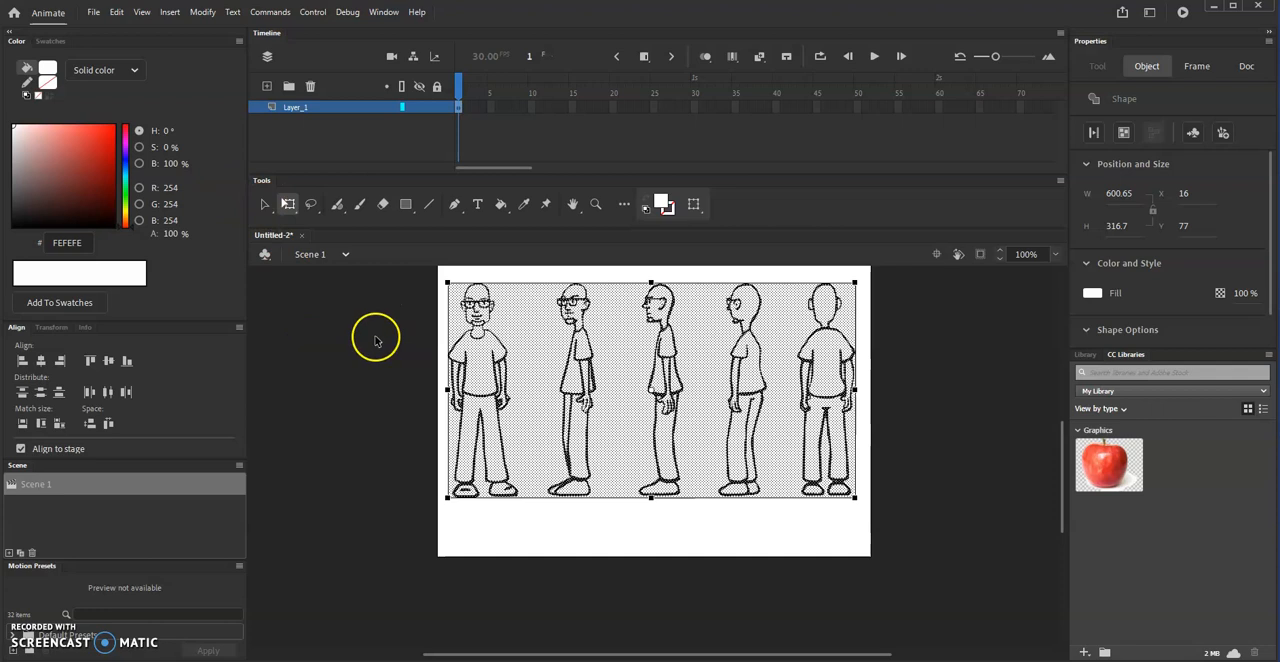
click(342, 337)
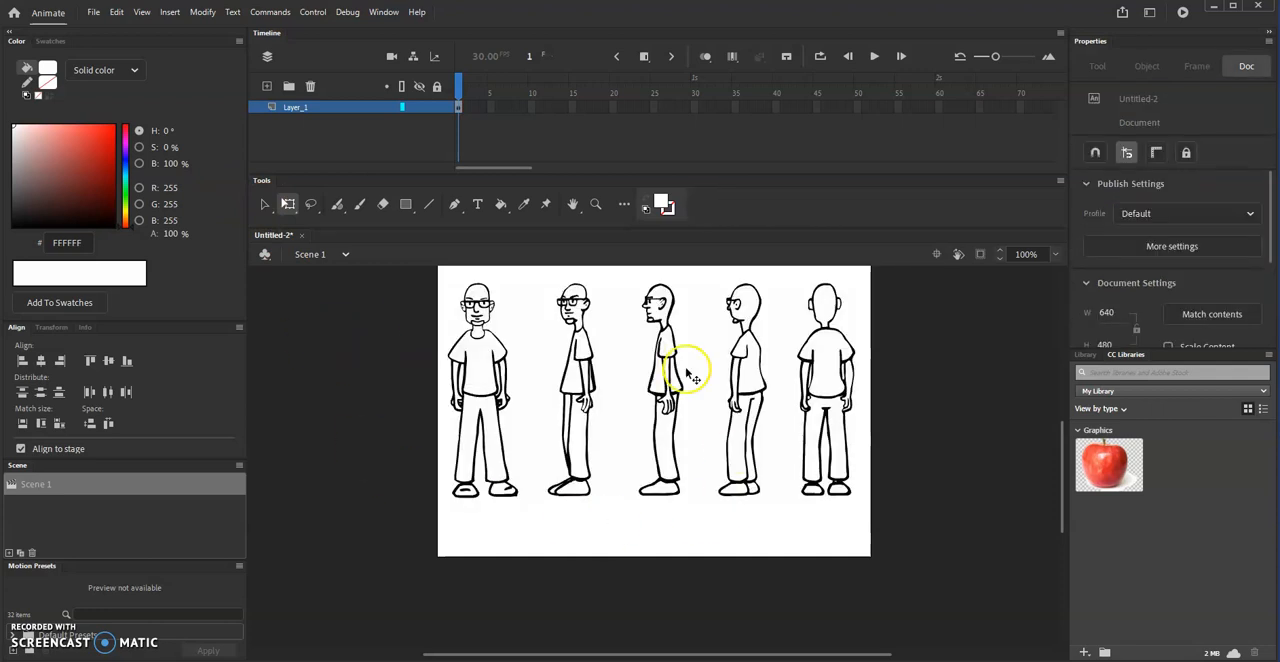
- Delete the white background areas around the traced figures, including the two pieces along the outer side of the front-view figure
click(264, 205)
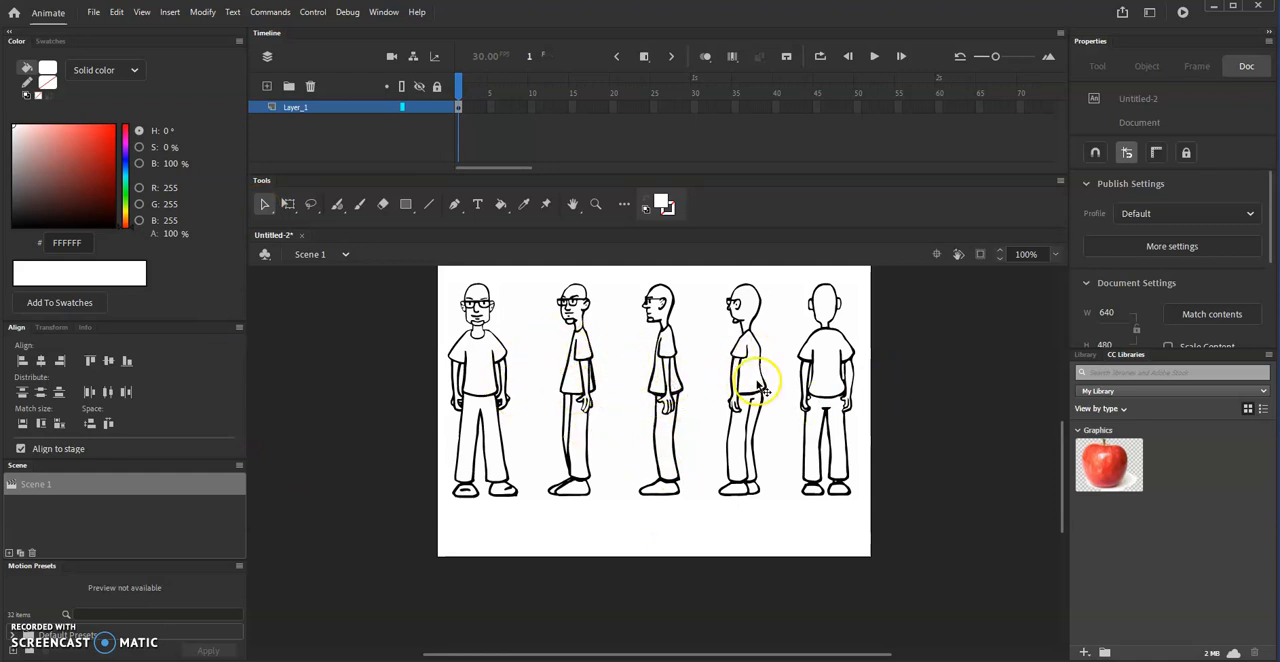
click(533, 347)
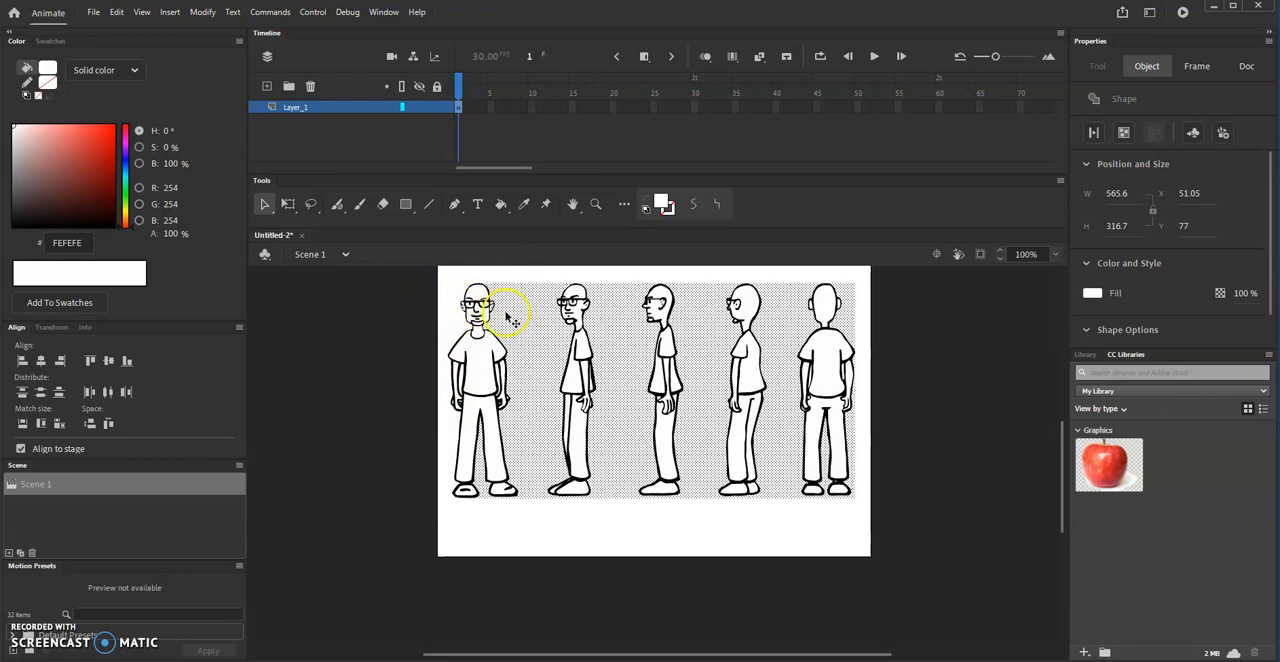
click(548, 370)
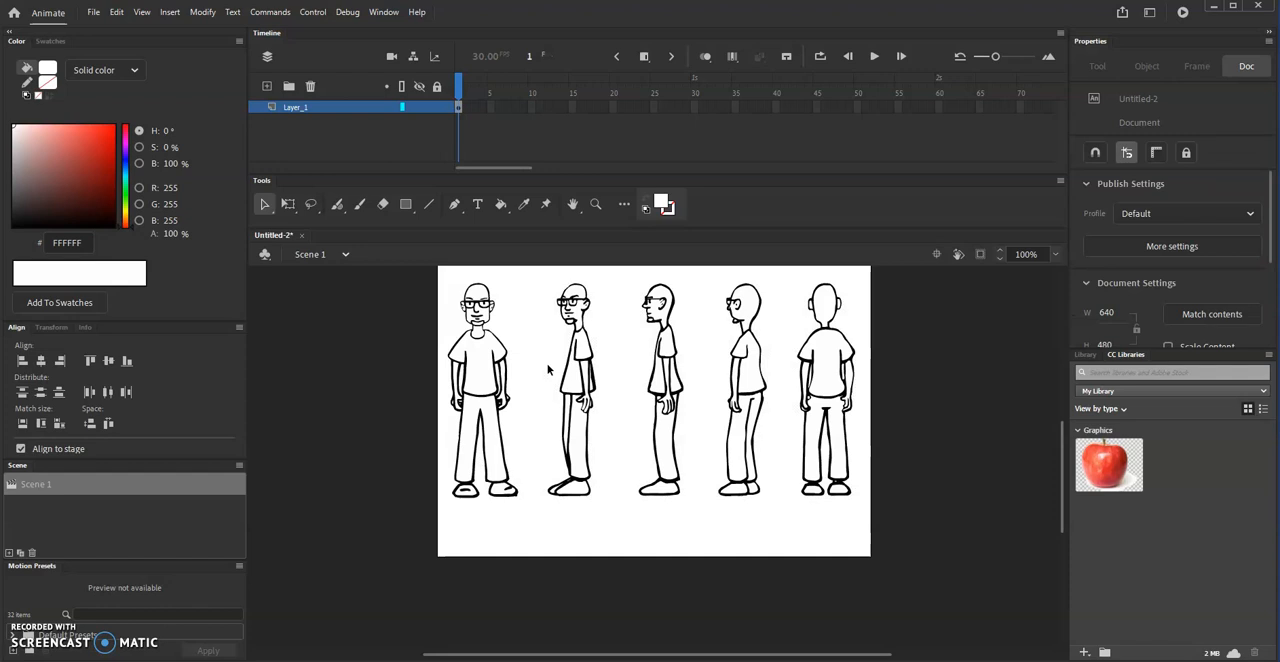
click(449, 320)
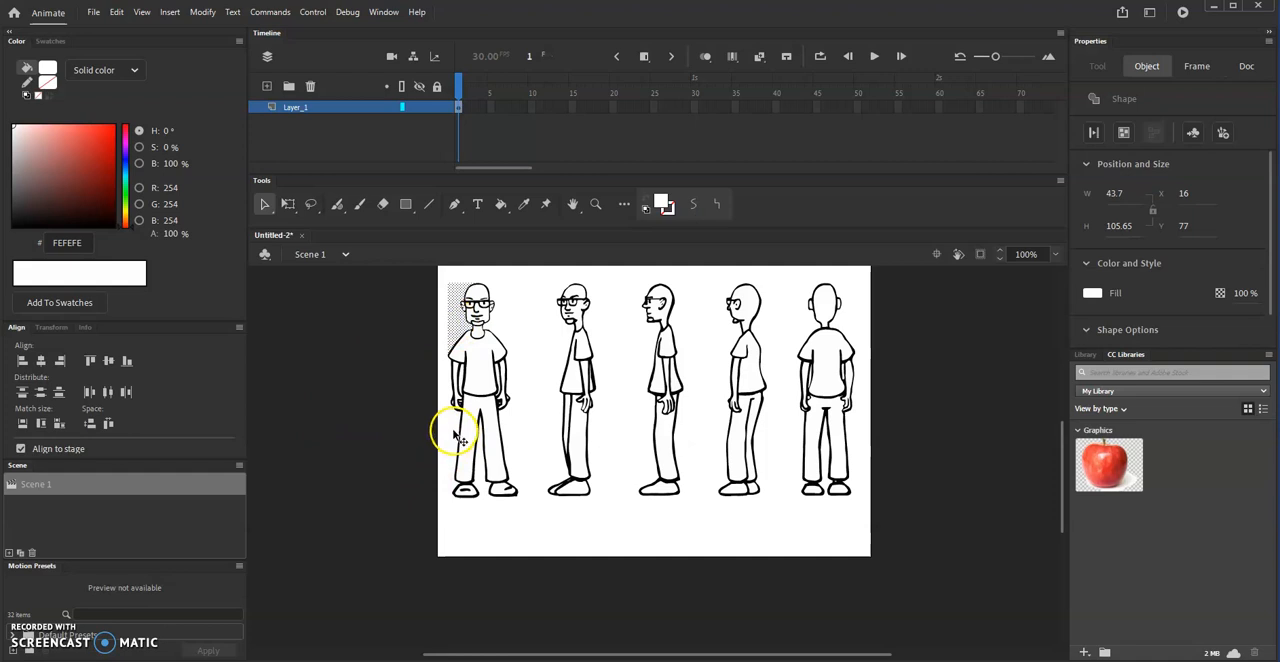
shift+click(455, 430)
click(423, 408)
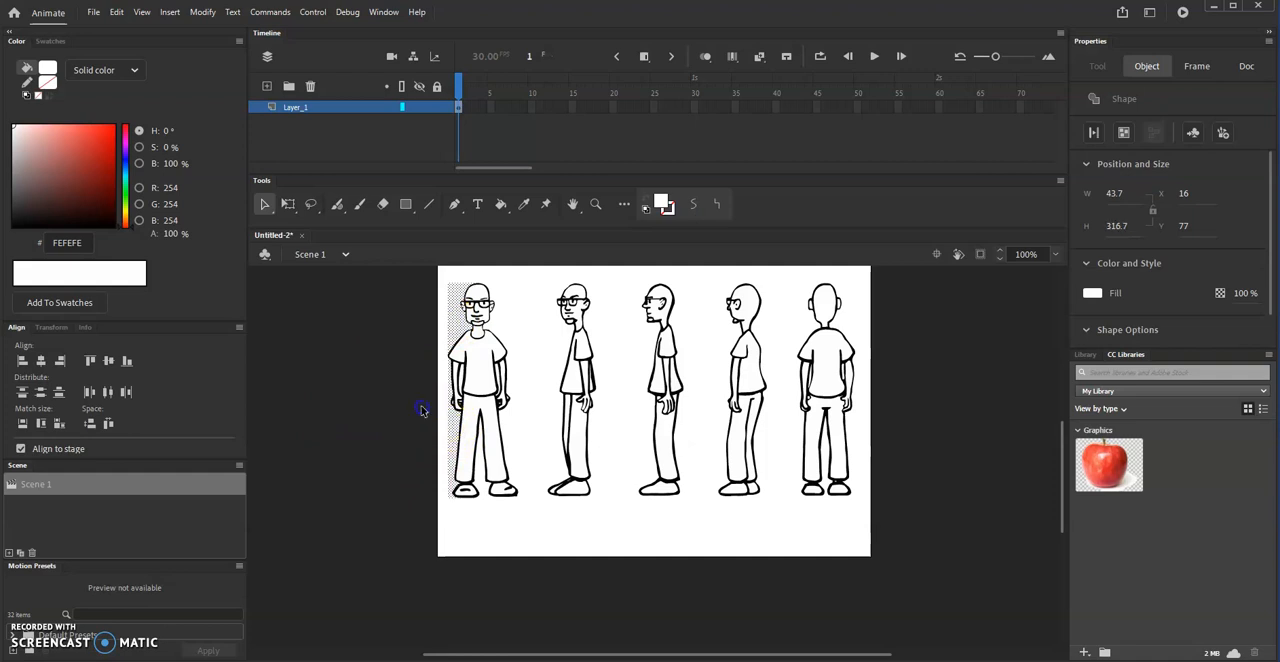
click(458, 327)
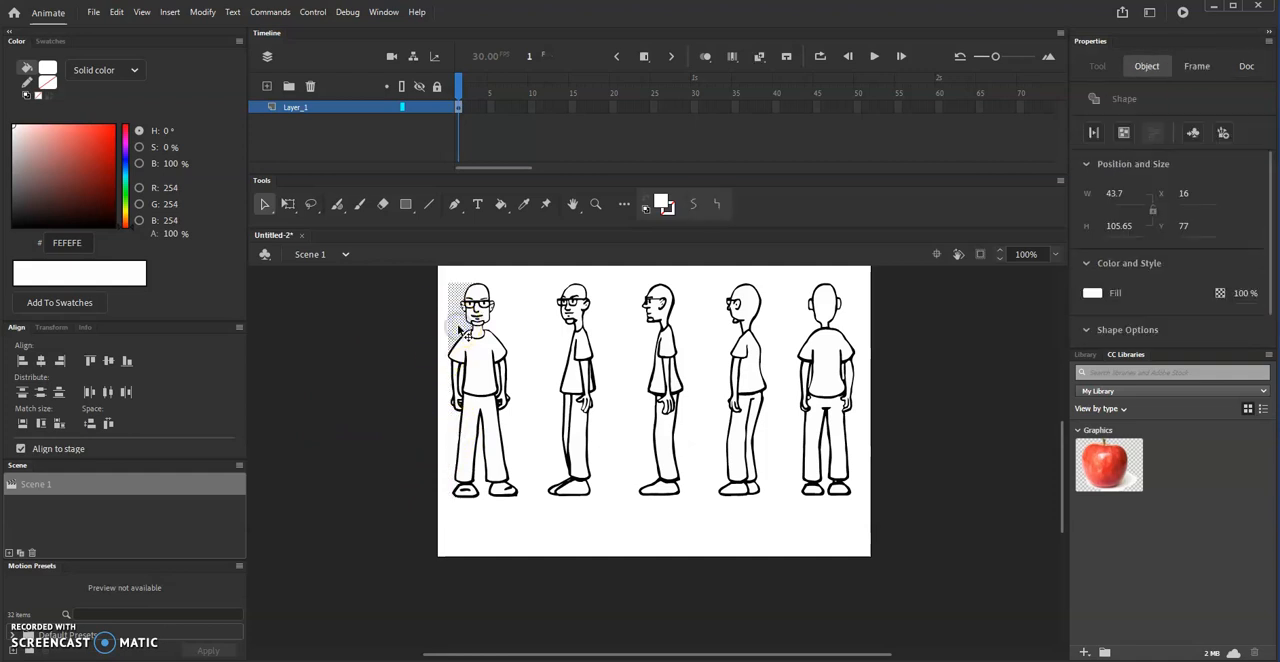
key(Delete)
click(454, 431)
key(Delete)
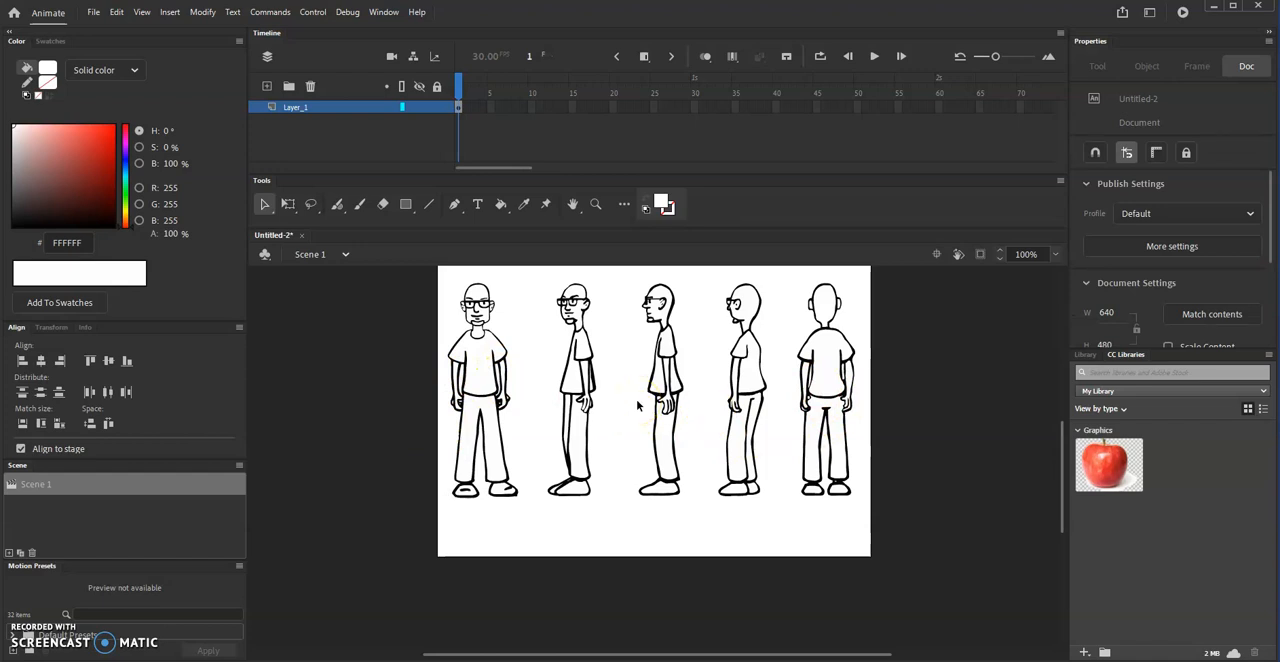
- Delete the two white background fills enclosed between the arms and the torso of the front-view figure
key(ctrl+equal)
key(ctrl+equal)
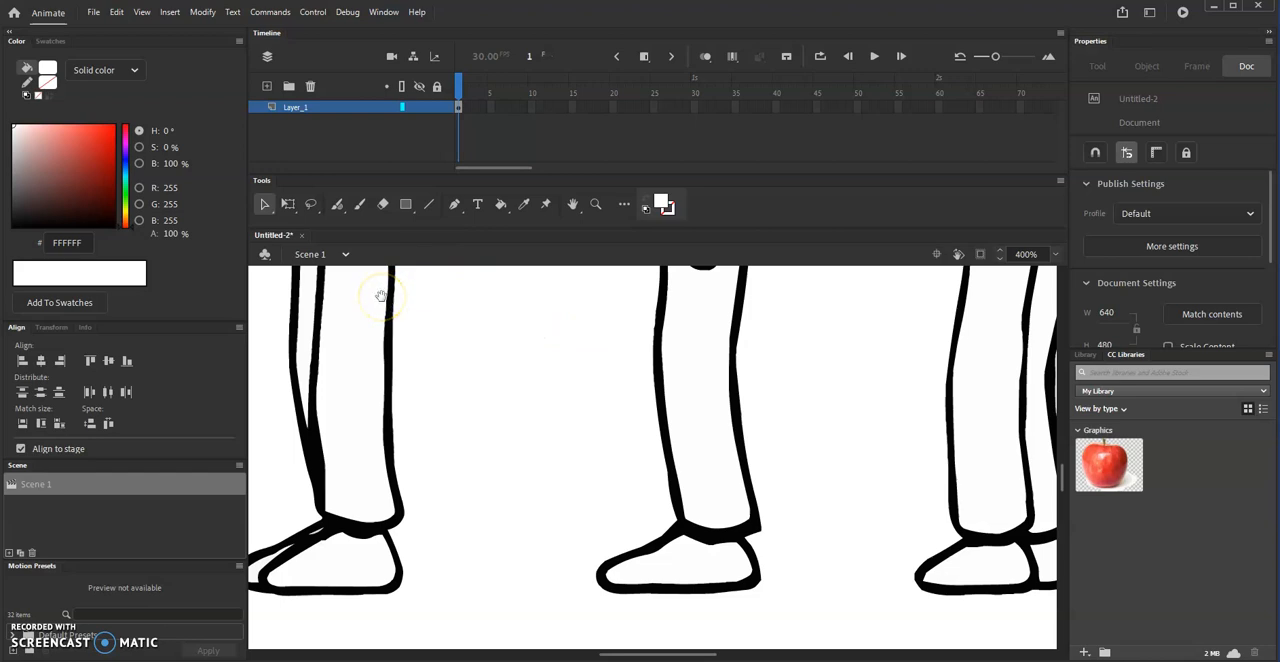
drag(381, 296, 674, 429)
drag(493, 377, 703, 451)
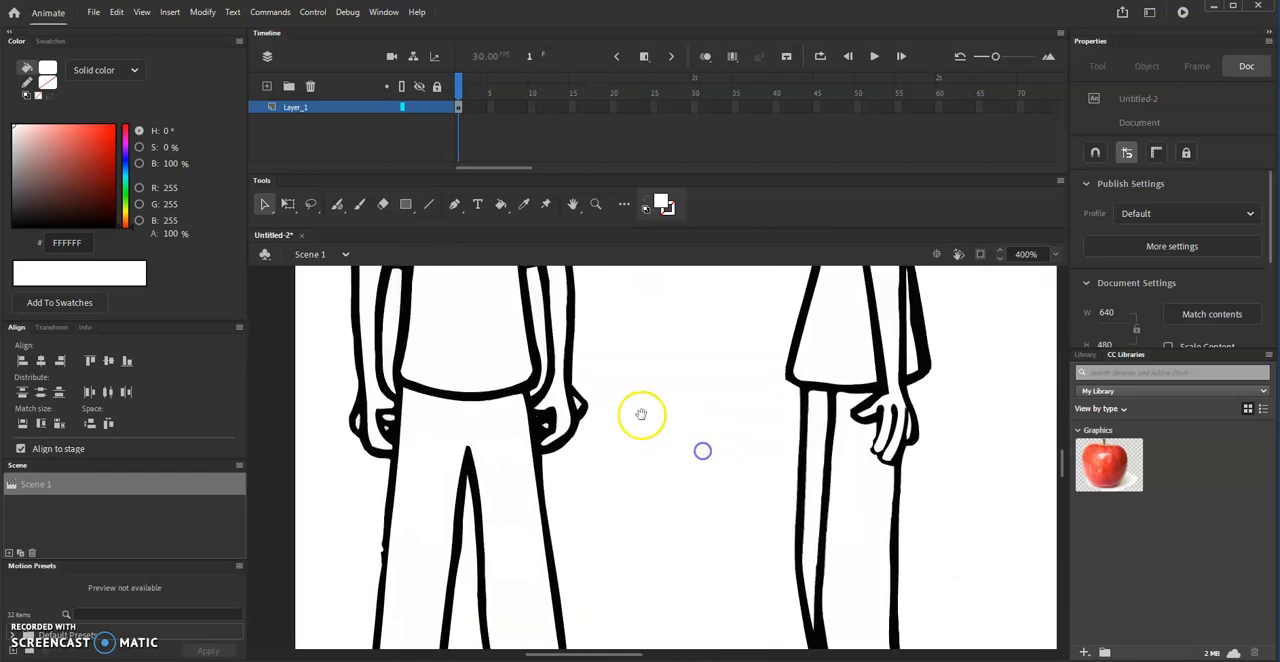
drag(603, 399, 701, 499)
drag(569, 406, 509, 395)
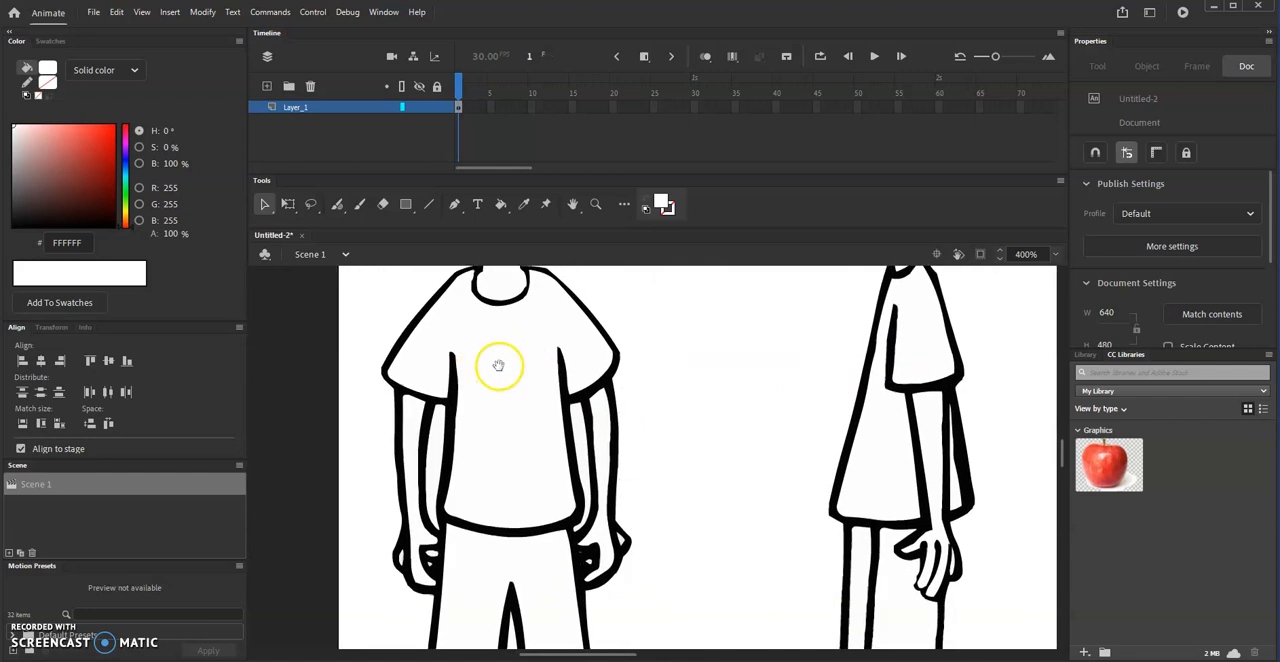
drag(499, 366, 497, 380)
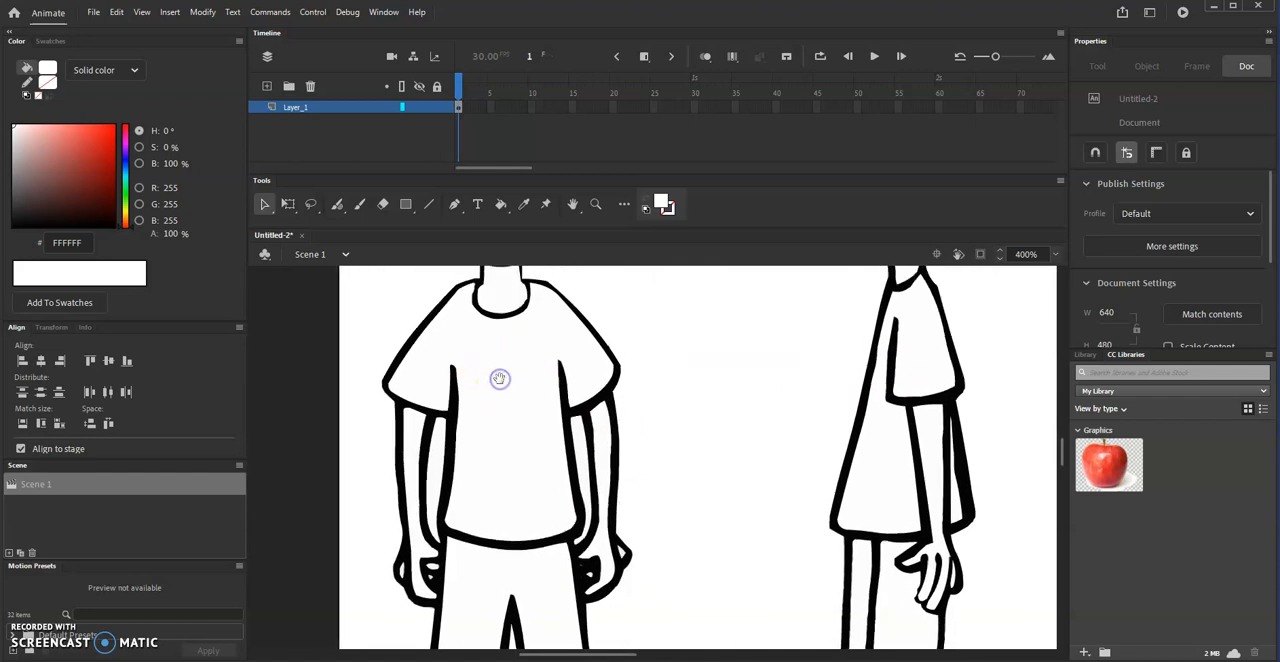
click(439, 473)
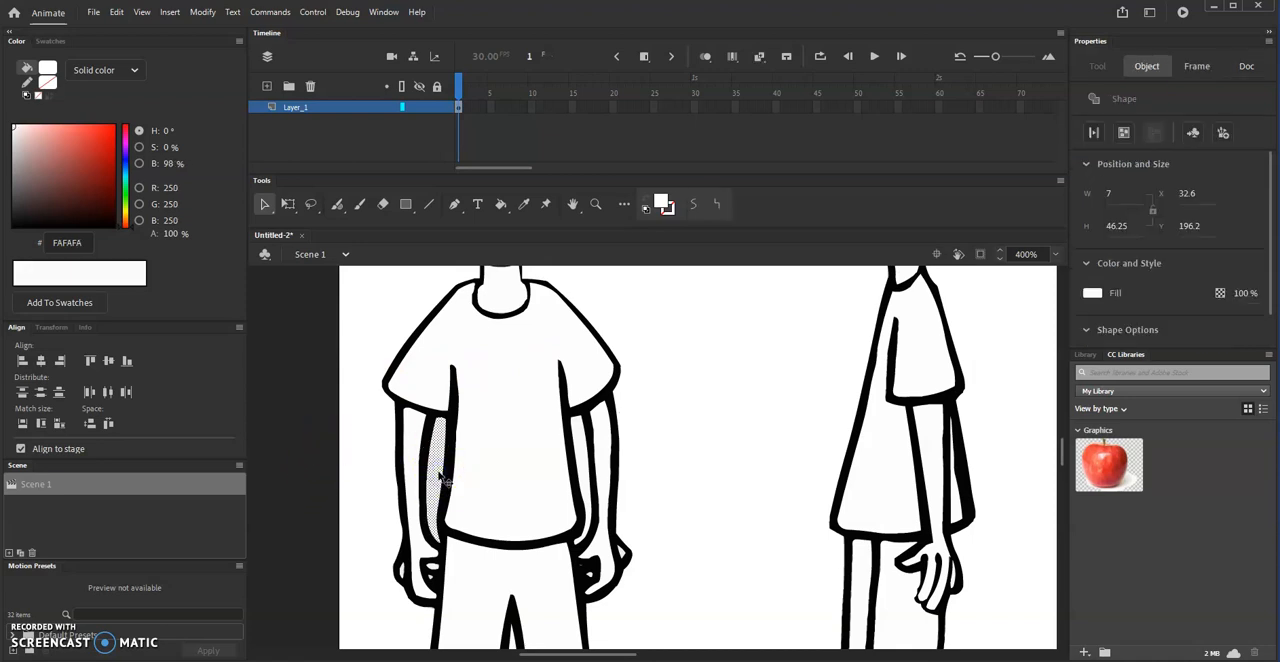
key(Delete)
click(575, 443)
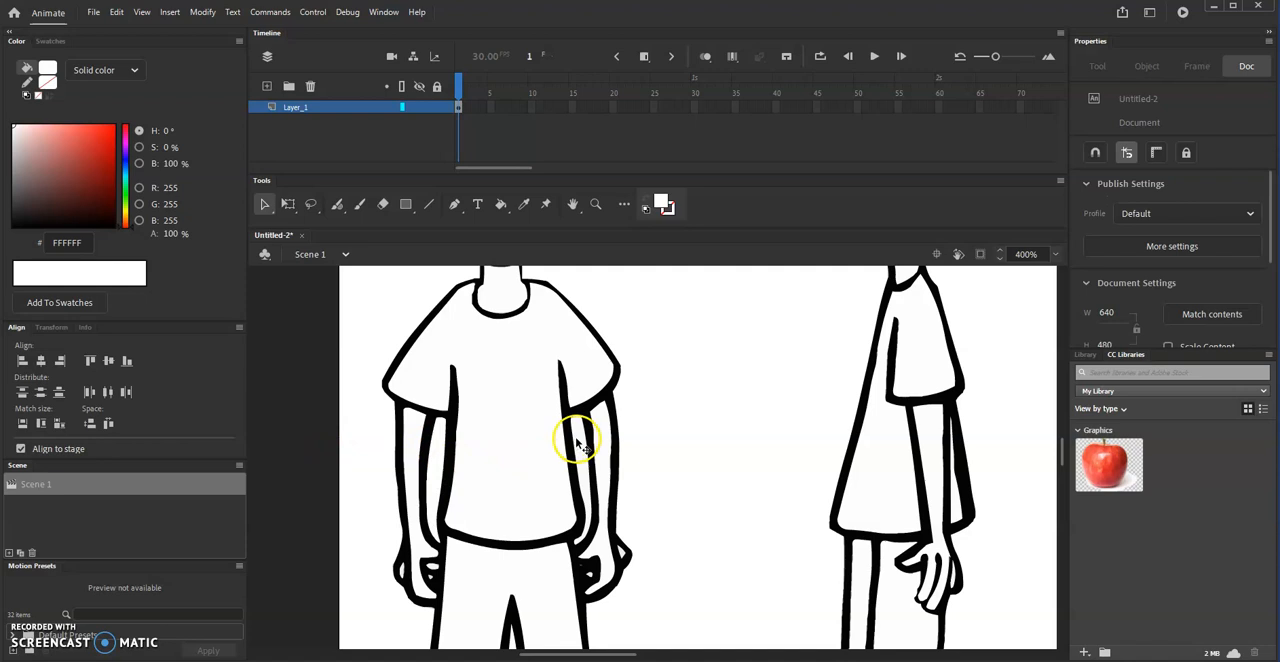
click(580, 450)
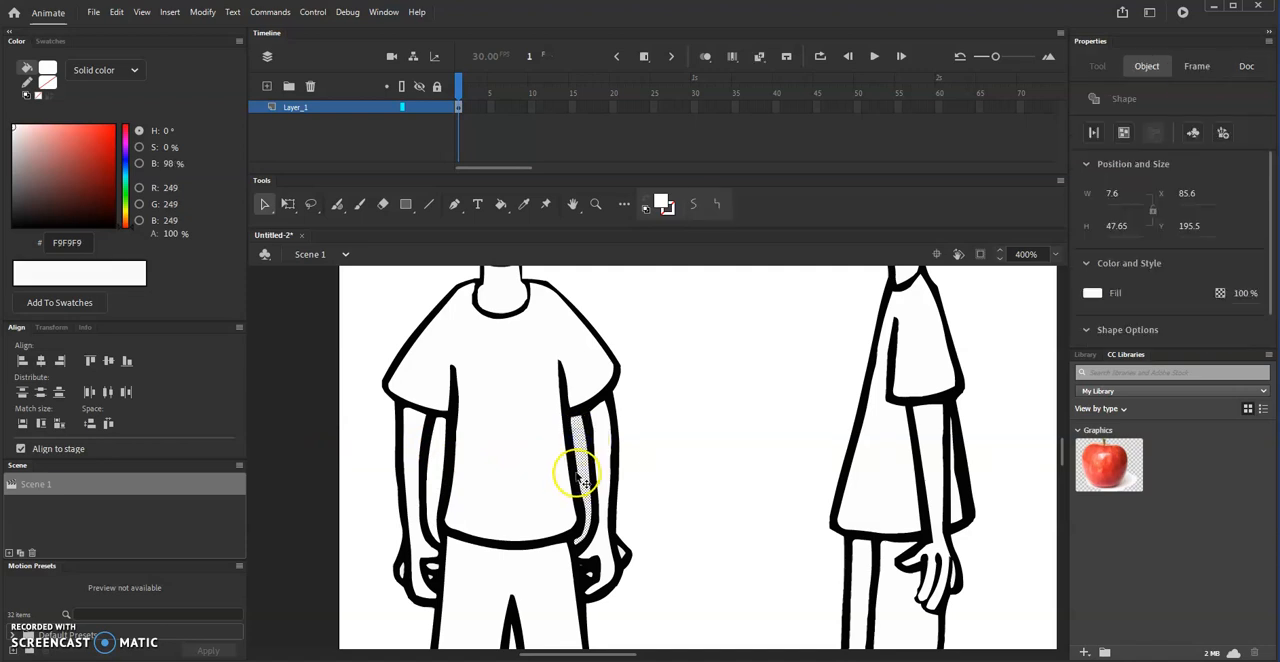
key(Delete)
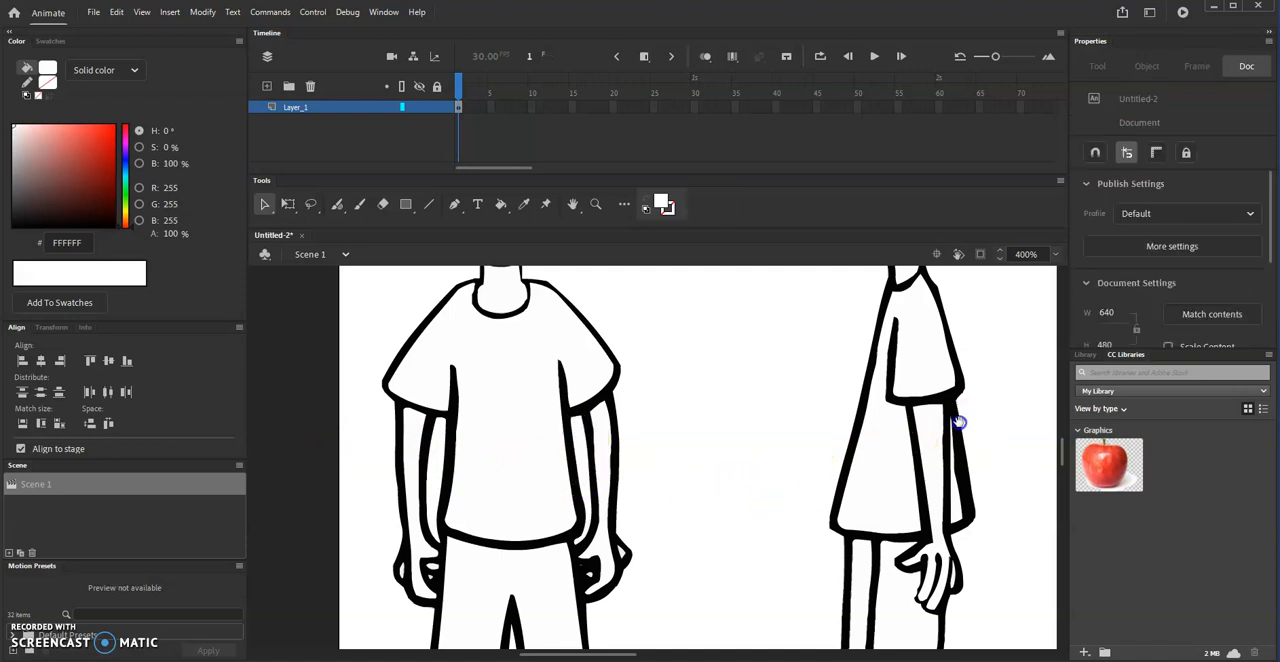
- Delete the two white background fills enclosed between the arms and the torso of the back-view figure
drag(1022, 425, 594, 437)
drag(730, 435, 460, 449)
drag(690, 437, 457, 423)
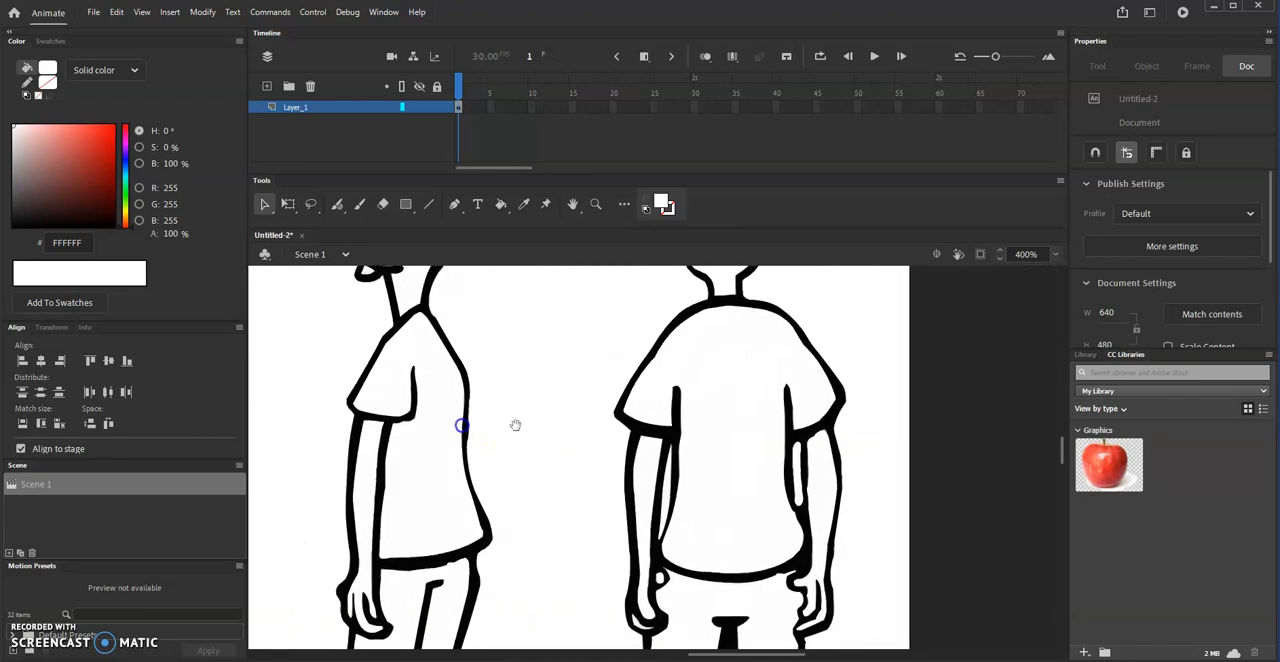
drag(597, 442, 506, 400)
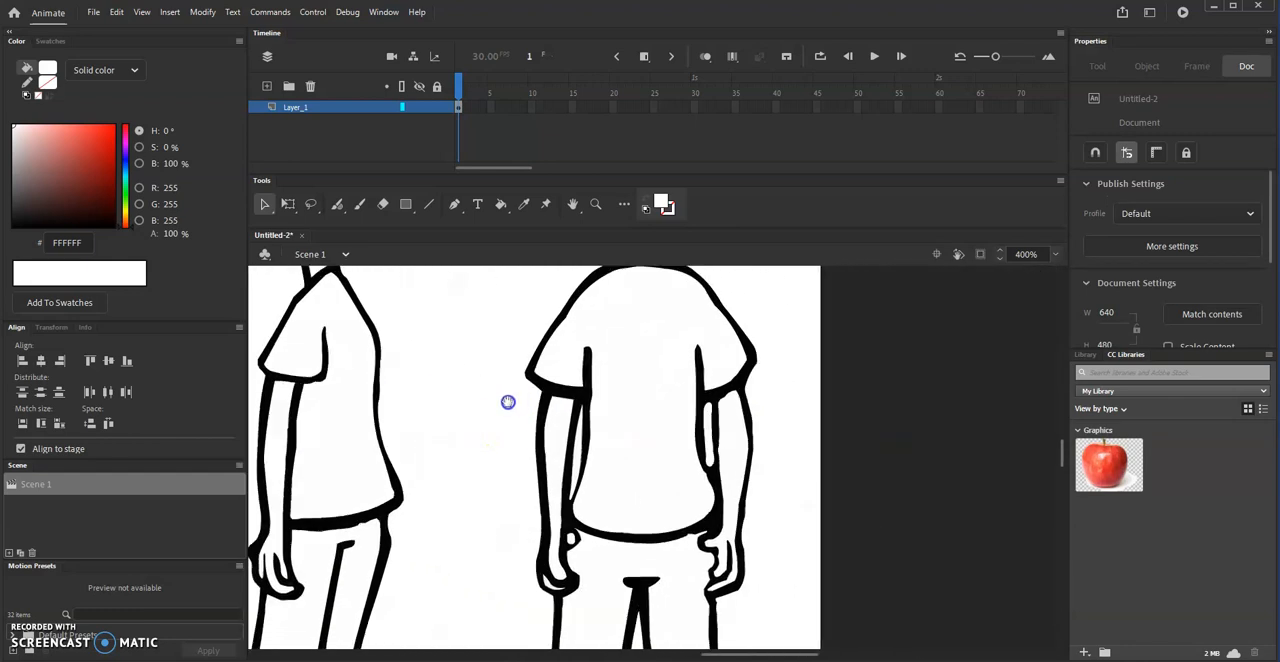
click(574, 462)
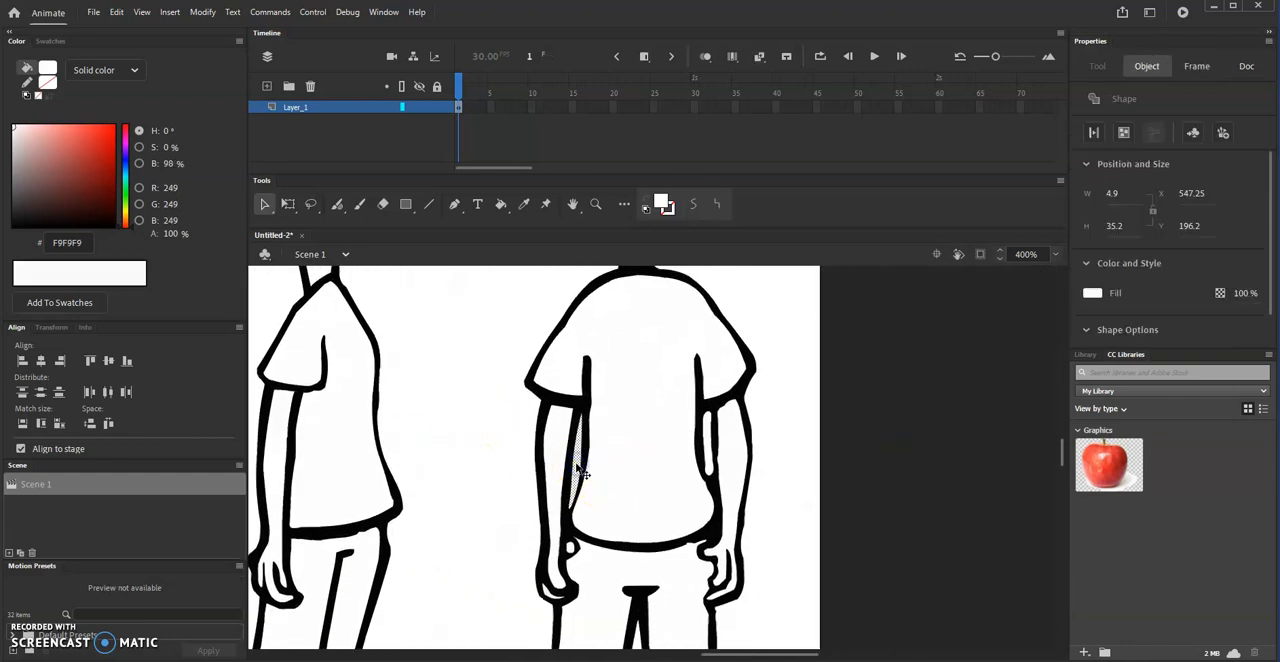
click(660, 448)
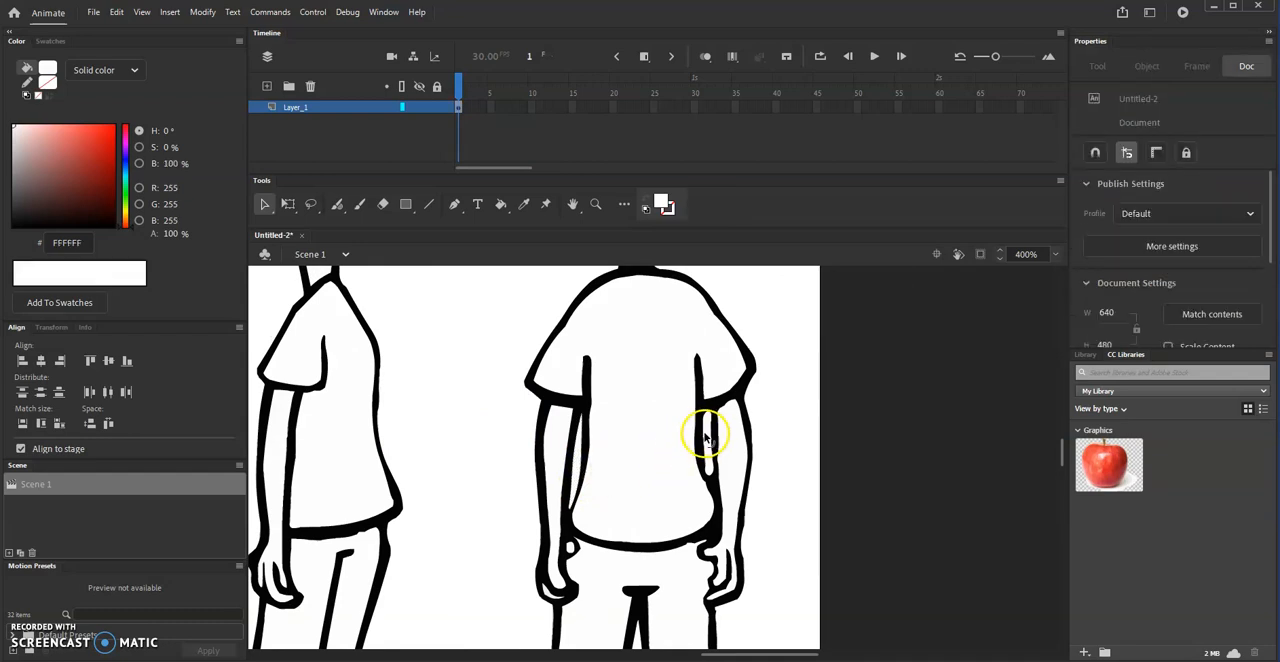
click(709, 436)
click(700, 470)
- Select all five traced figures to check which areas still hold fills, and clear the selection
scroll(700, 472, down, 2)
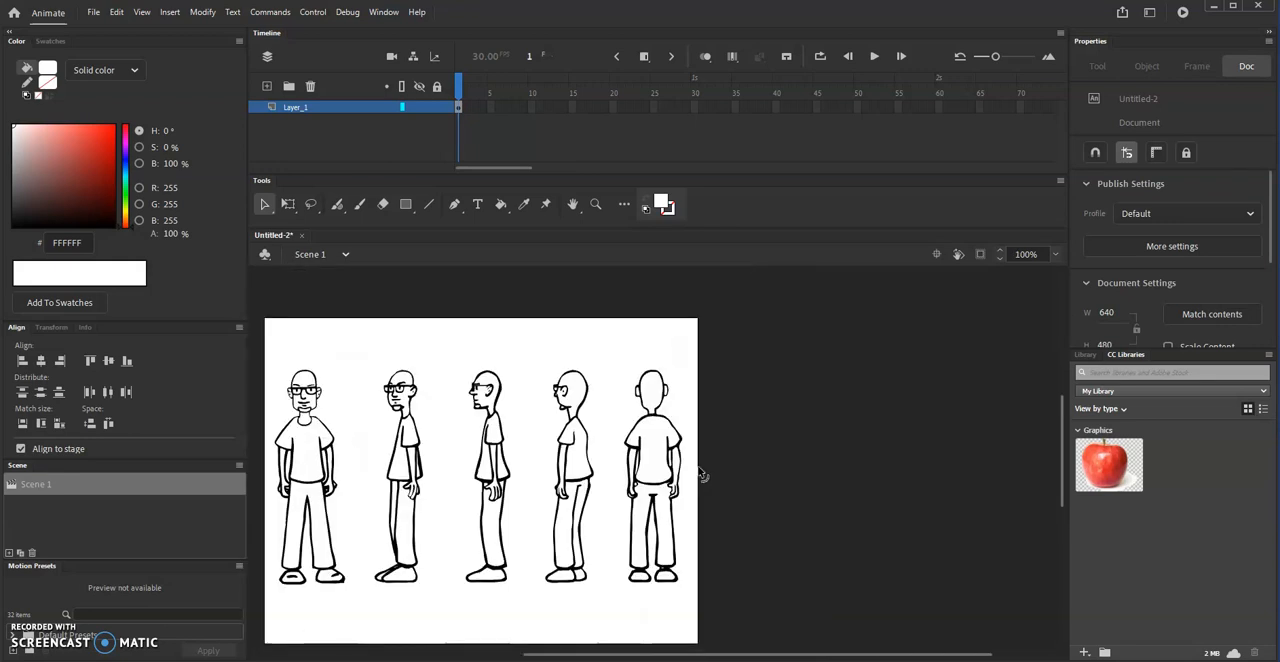
drag(551, 432, 689, 428)
scroll(689, 428, down, 1)
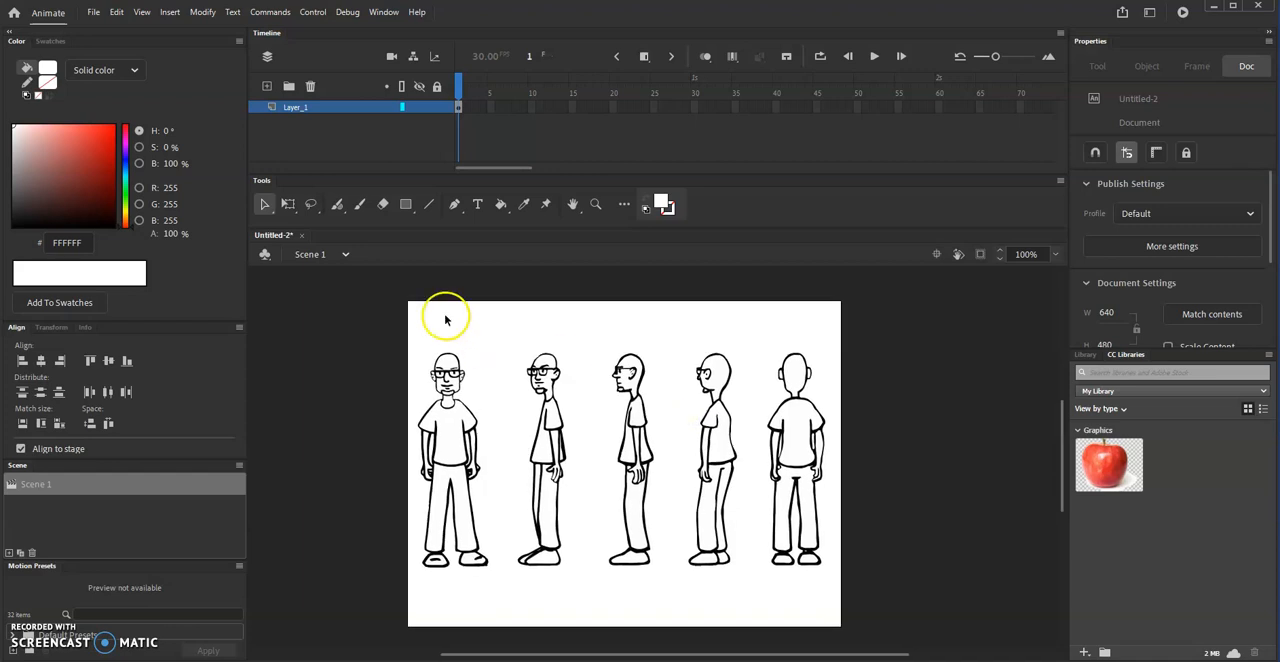
drag(403, 322, 860, 590)
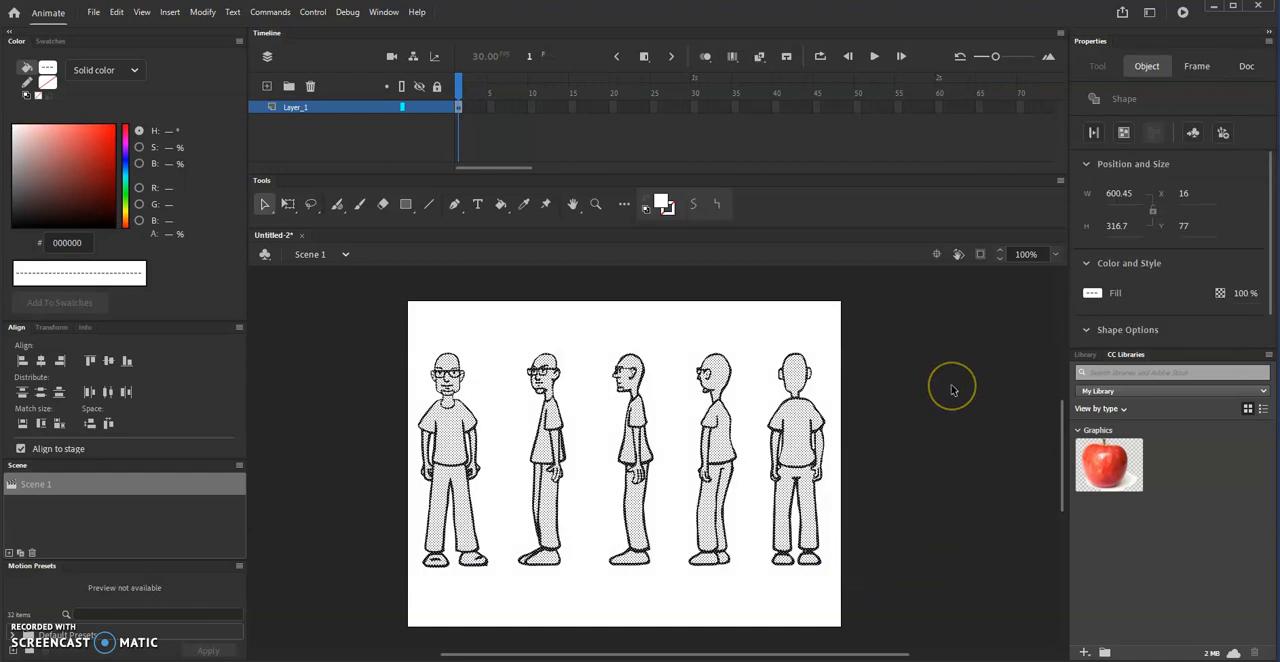
click(338, 390)
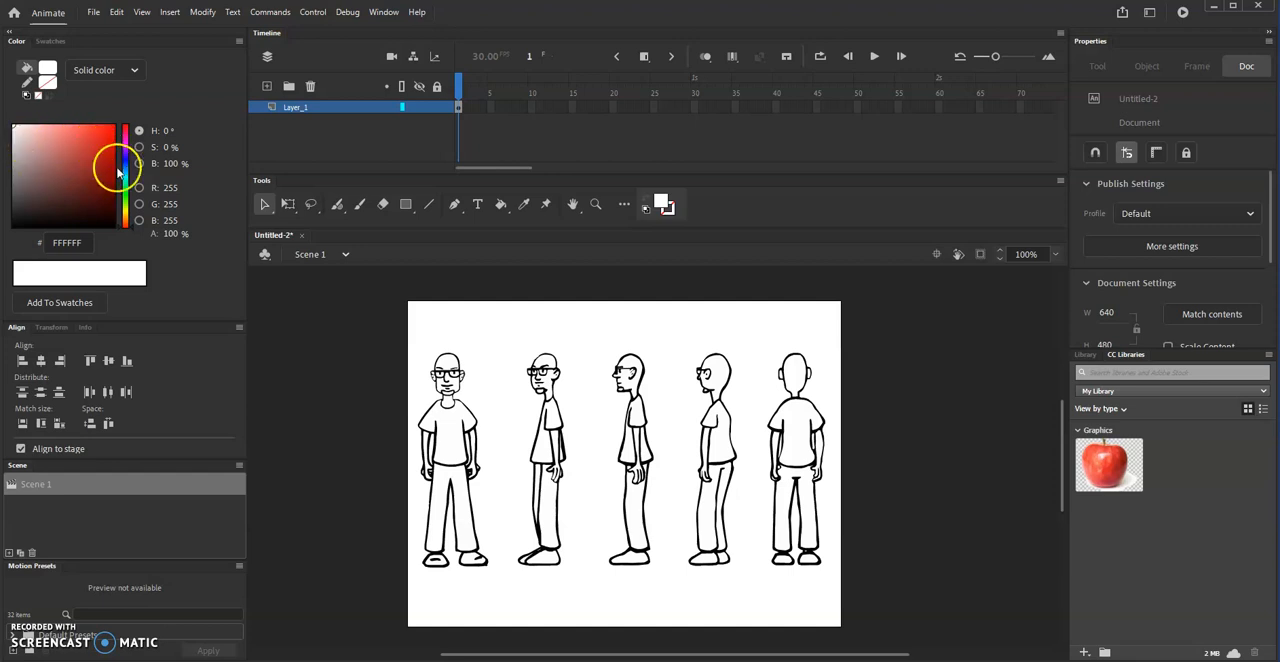
- Set the fill color to the light skin tone EFDDBE
drag(130, 157, 125, 207)
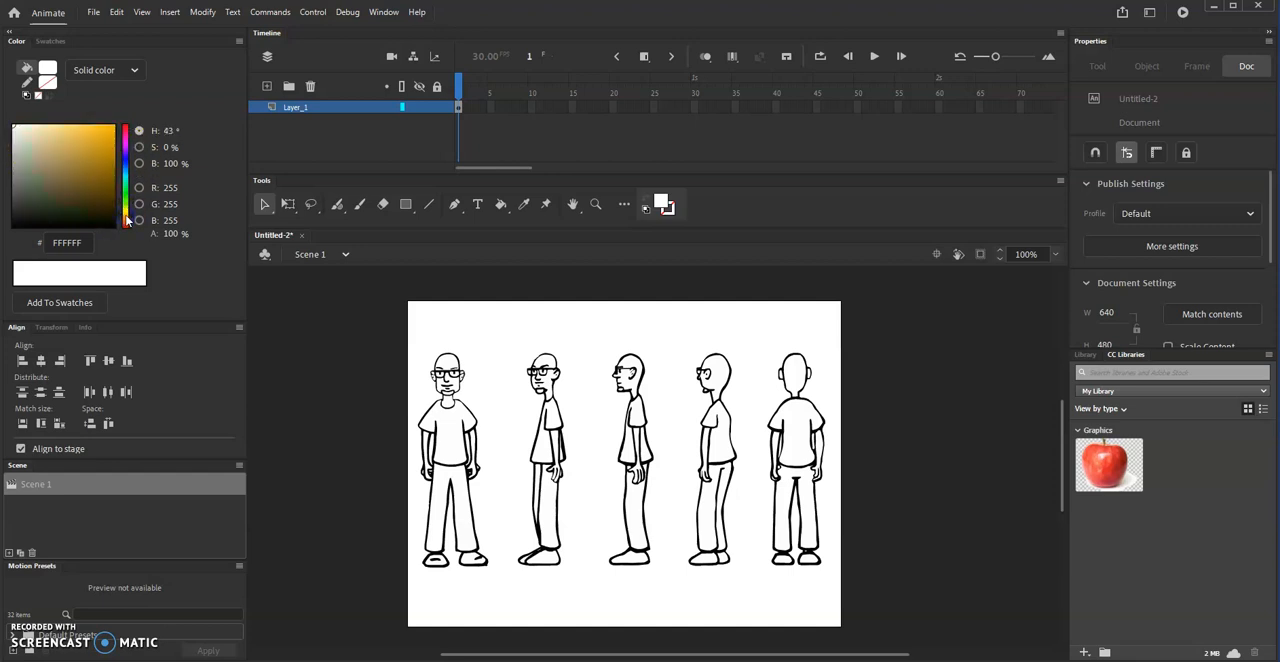
drag(126, 213, 126, 216)
click(33, 130)
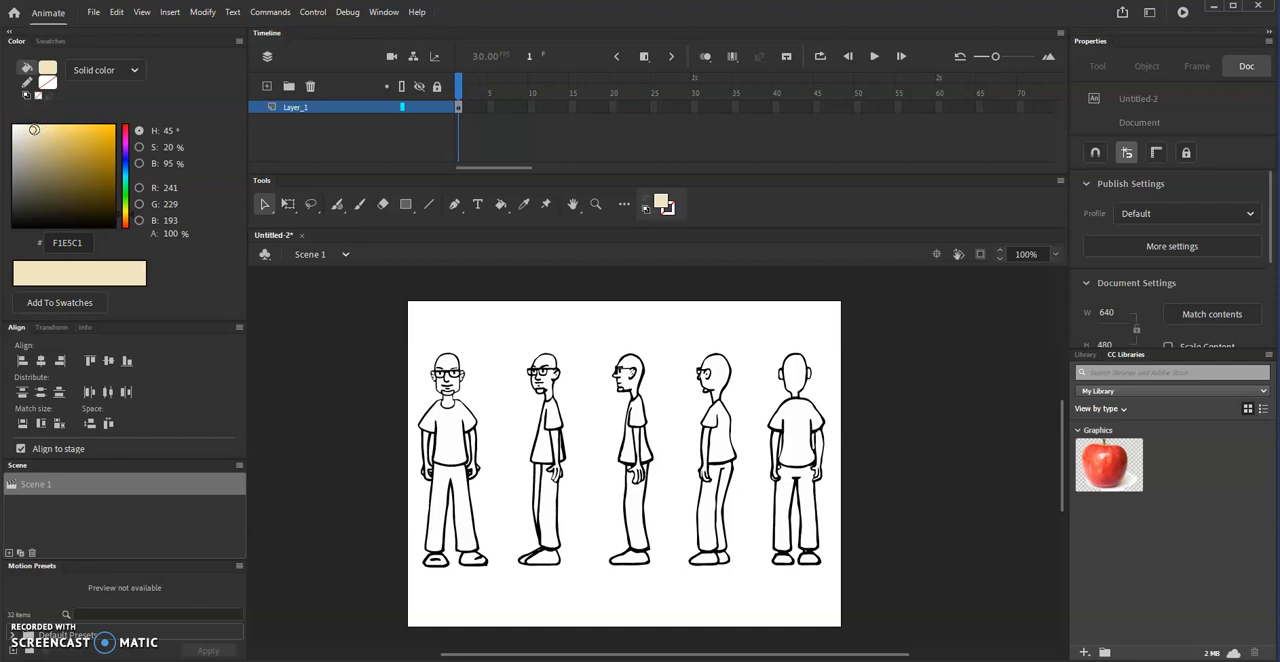
drag(130, 214, 126, 220)
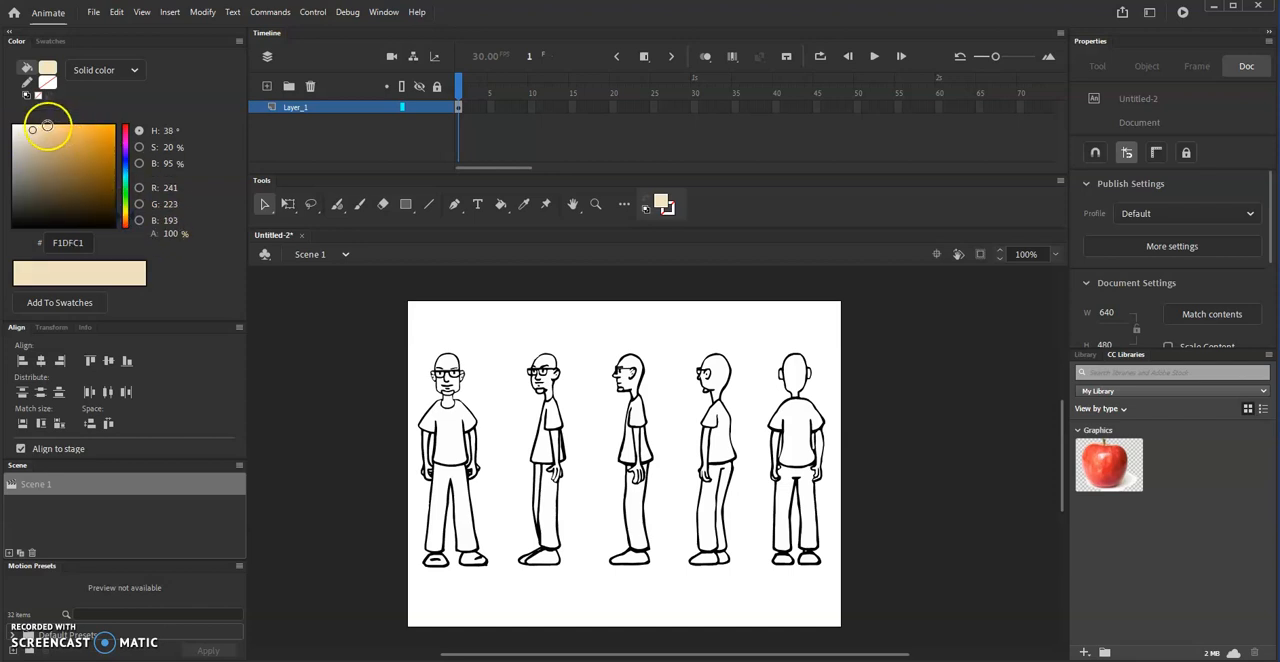
click(33, 133)
drag(33, 130, 33, 131)
click(33, 176)
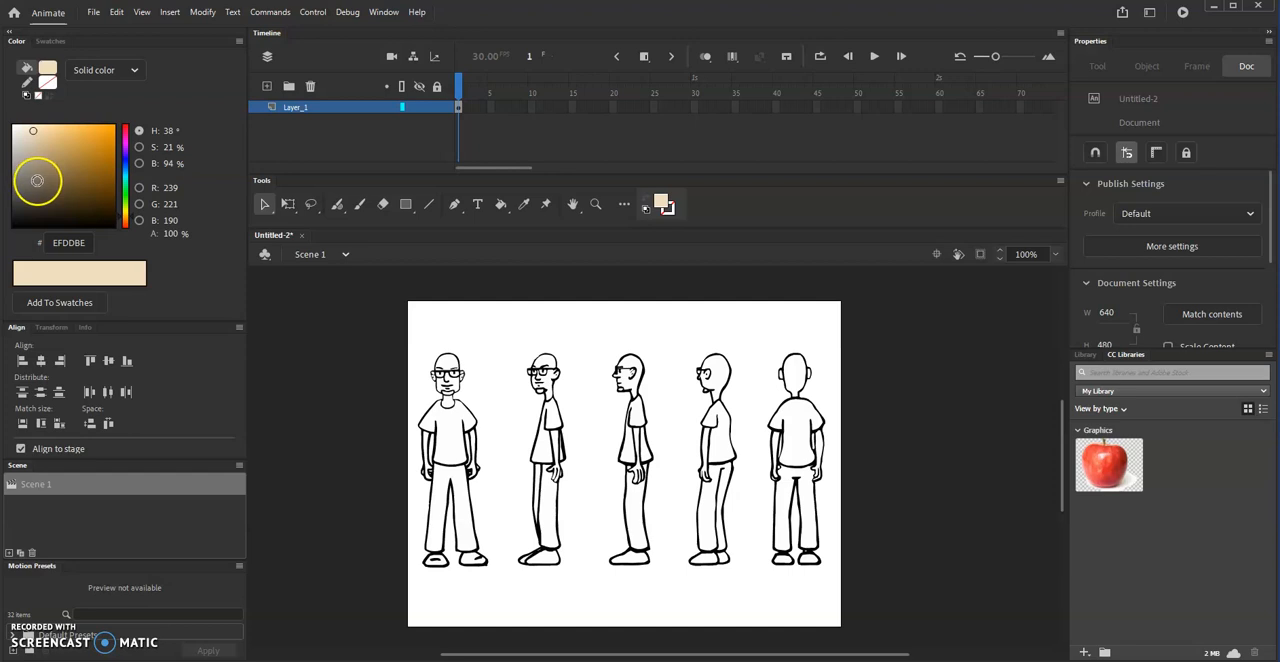
- Fill the front-view figure's forehead, face, ears and glasses lenses with the skin tone using the Paint Bucket
click(503, 206)
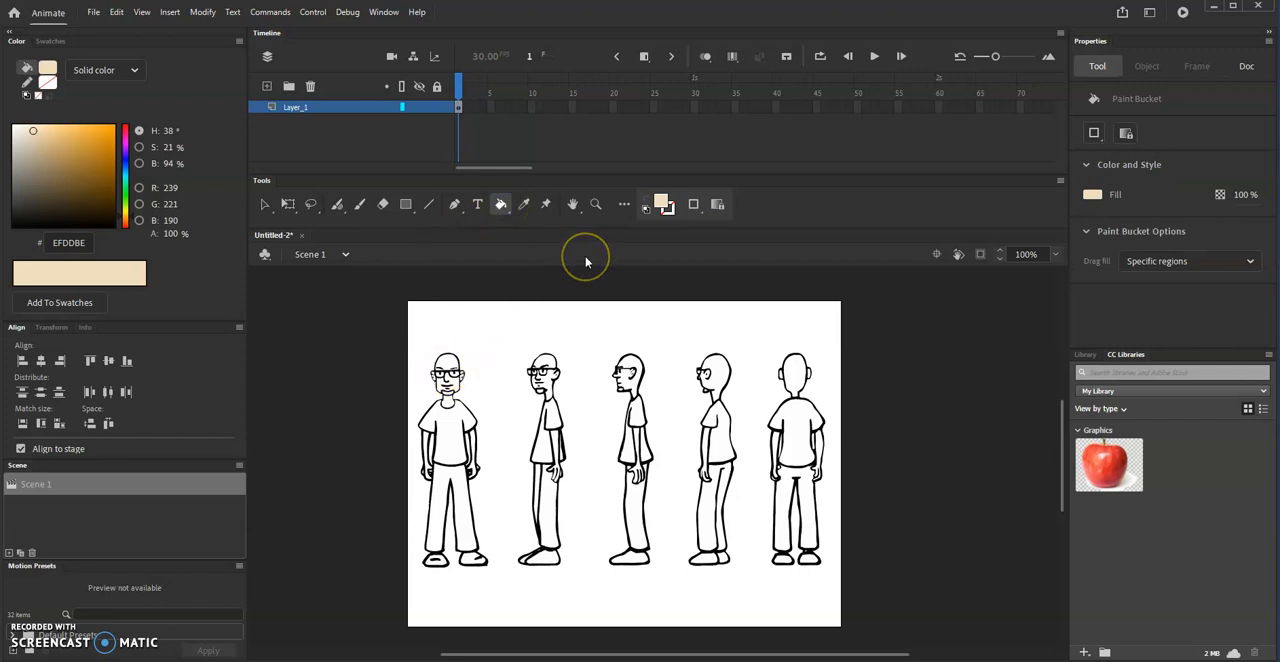
key(ctrl+equal)
key(ctrl+equal)
drag(514, 403, 660, 583)
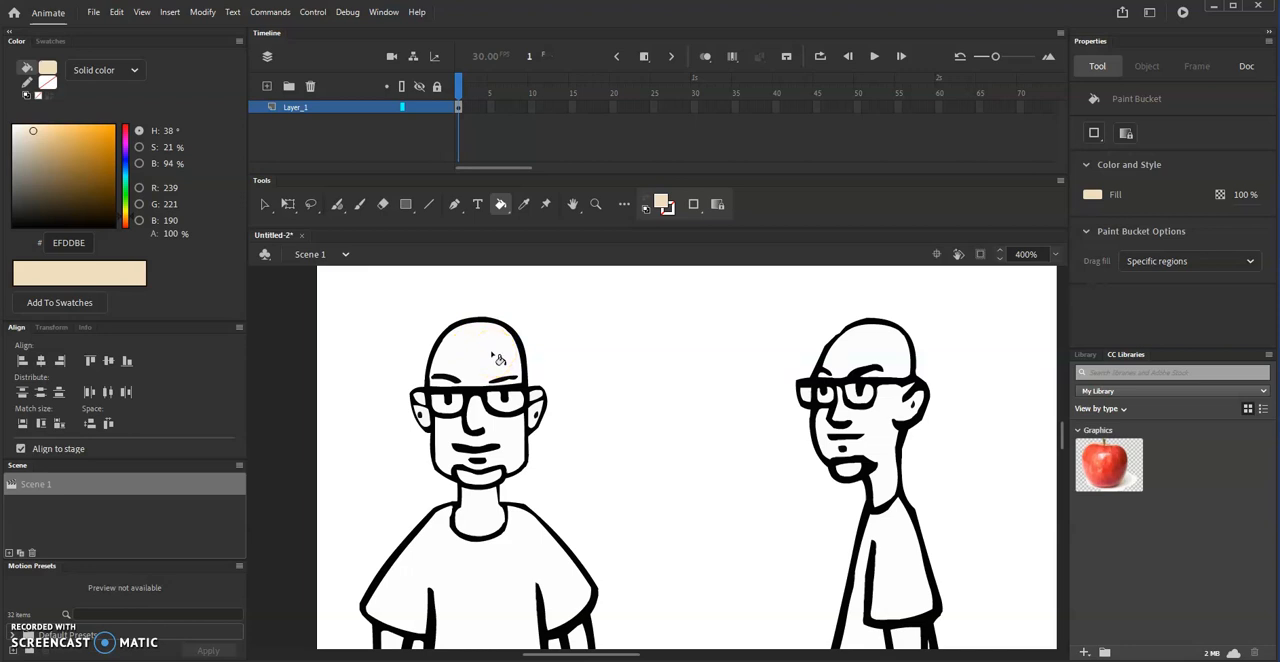
click(497, 358)
click(505, 443)
click(516, 406)
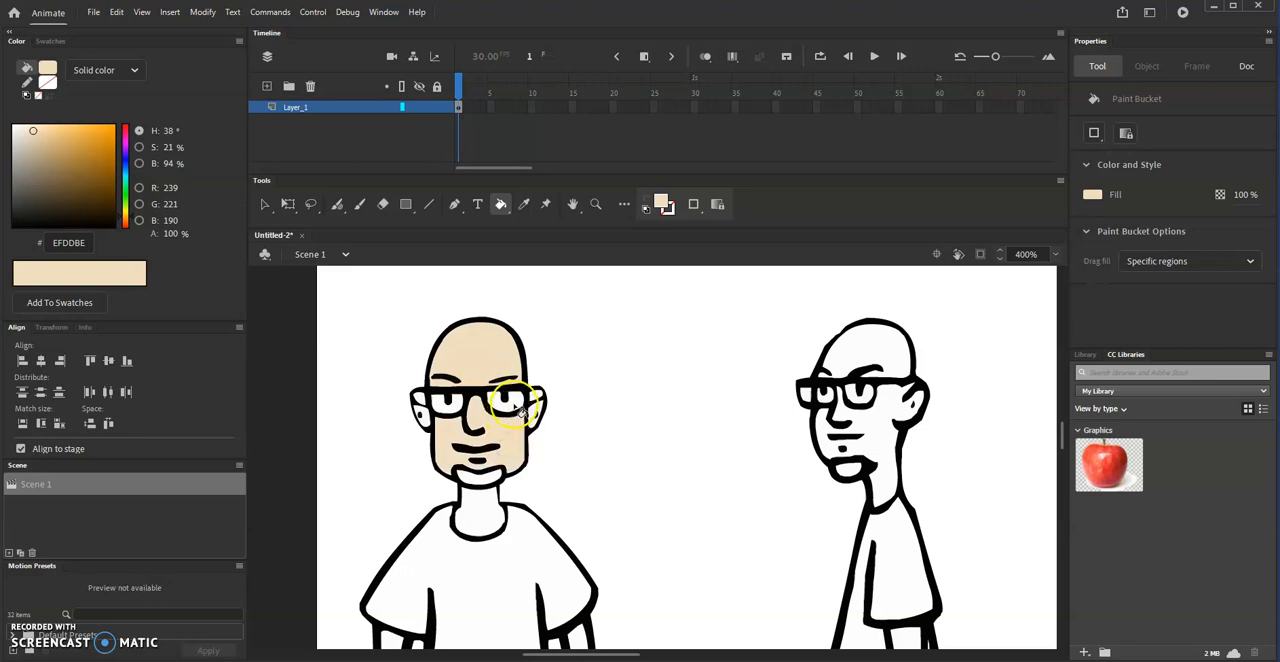
click(440, 405)
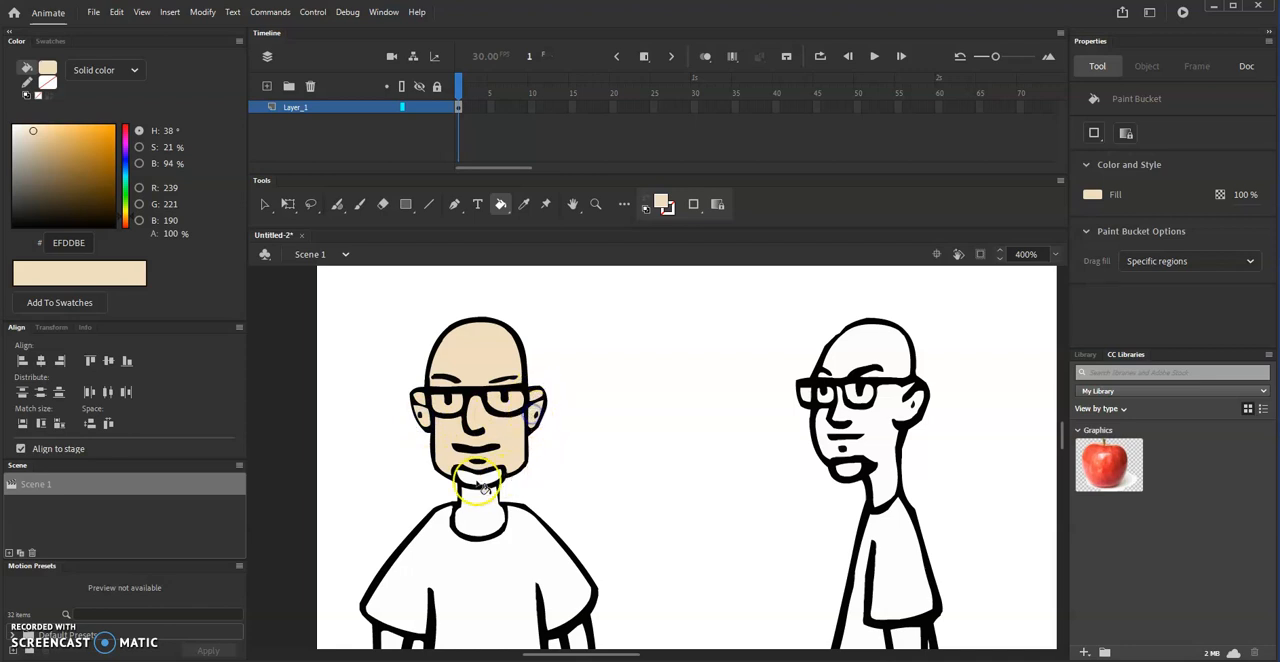
- Fill the neck, both arms and the hands of the front-view figure with the skin tone
scroll(567, 513, down, 5)
scroll(567, 513, up, 3)
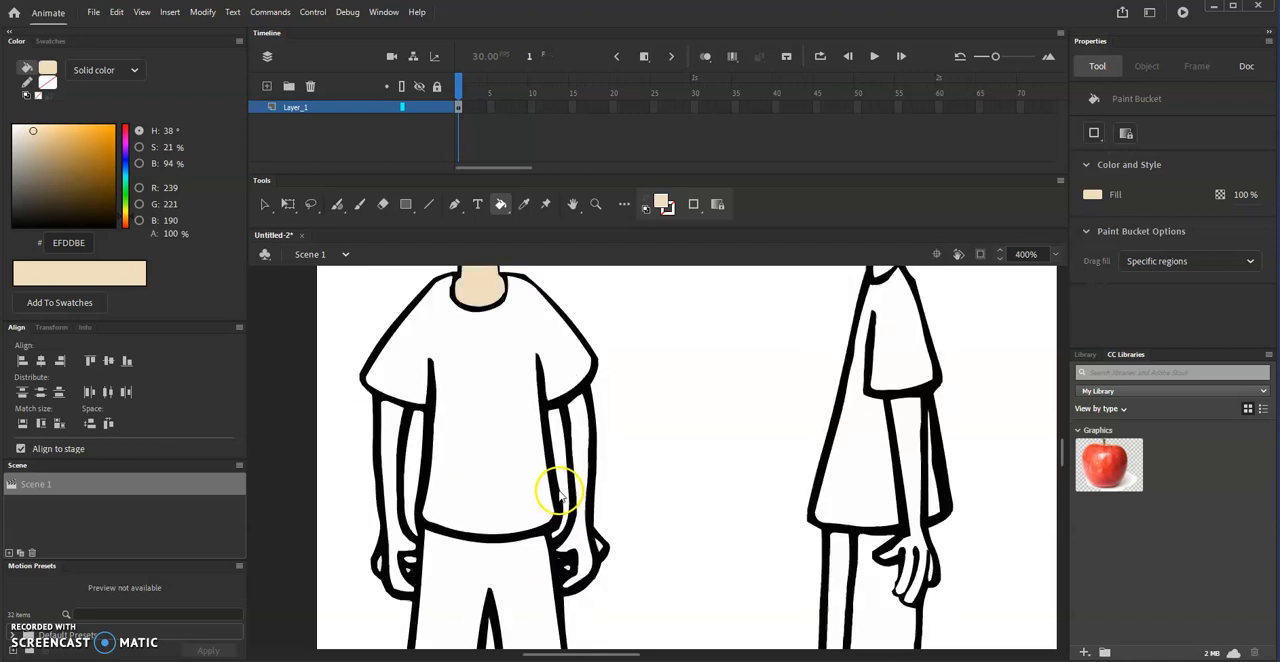
click(389, 473)
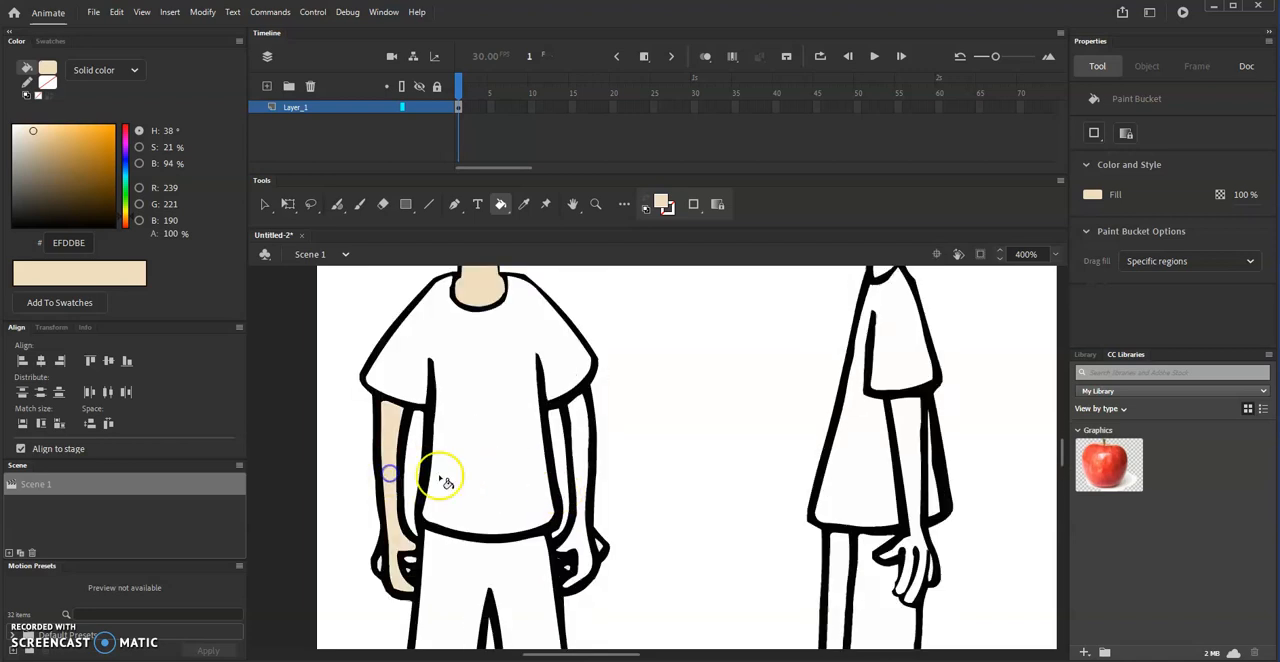
click(580, 445)
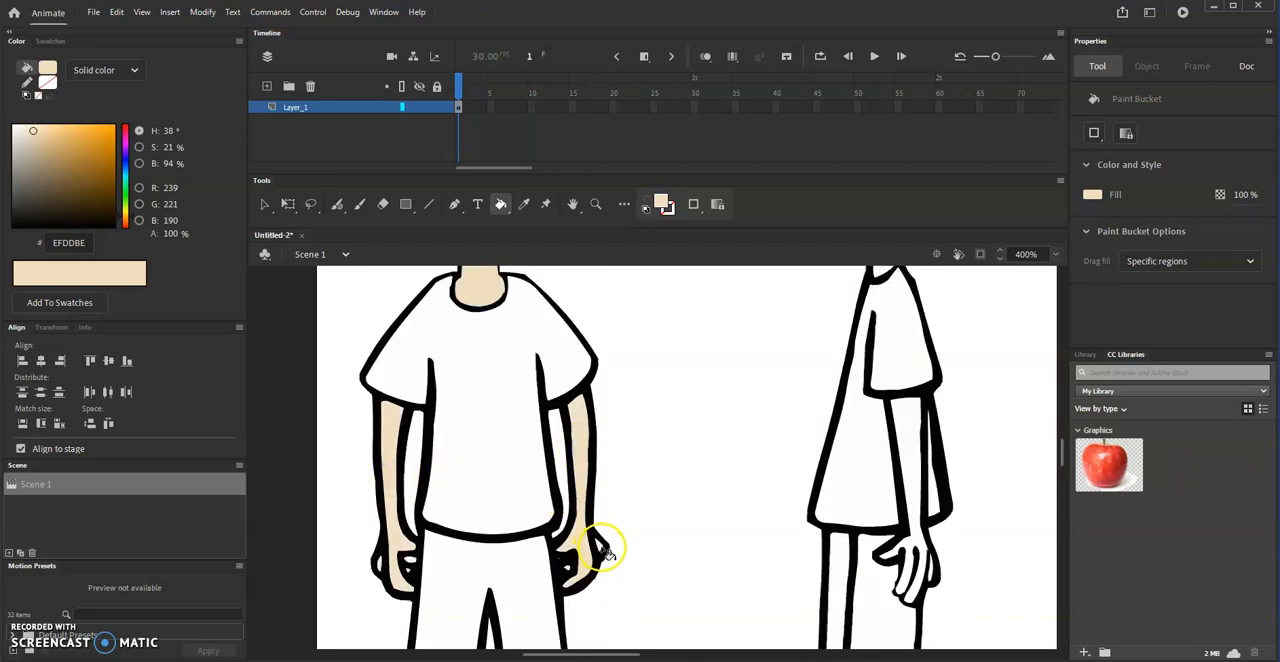
click(566, 572)
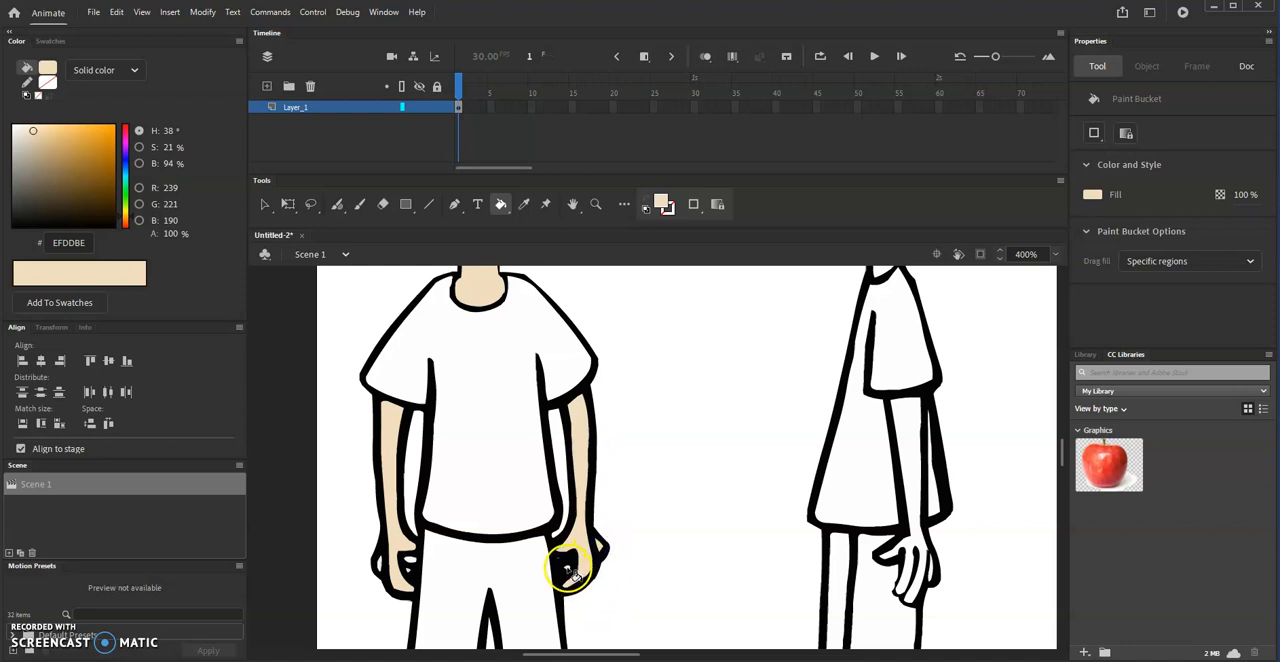
click(408, 572)
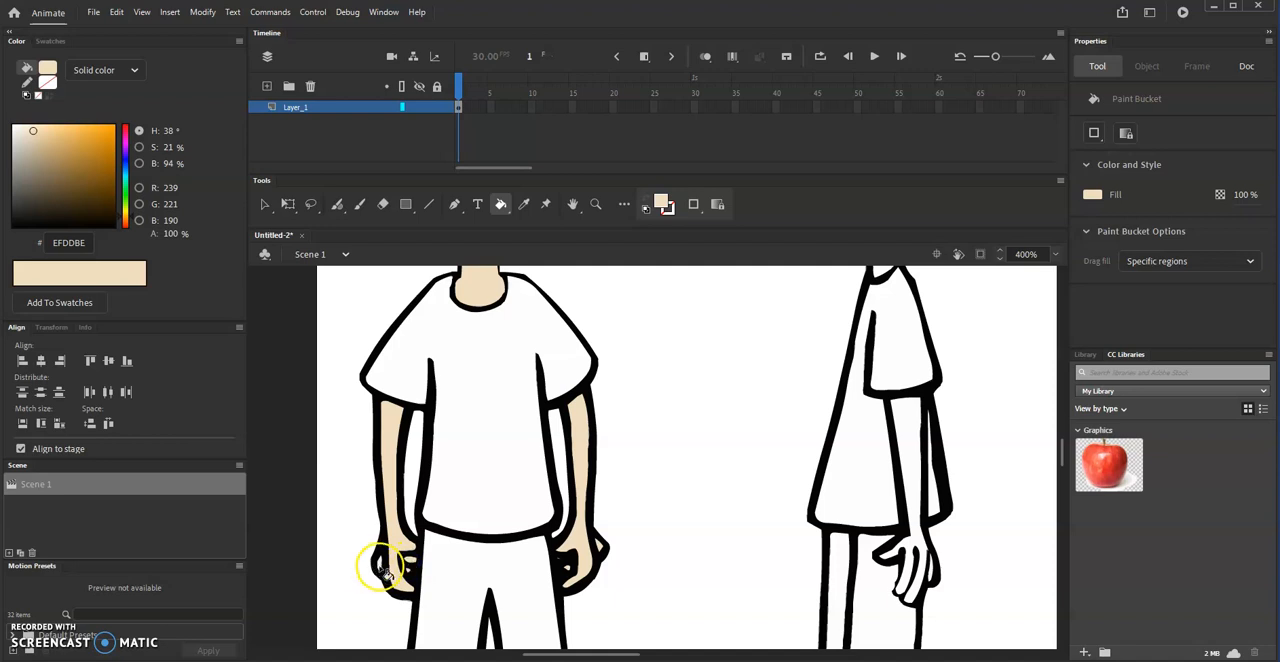
scroll(480, 543, down, 3)
scroll(480, 543, up, 8)
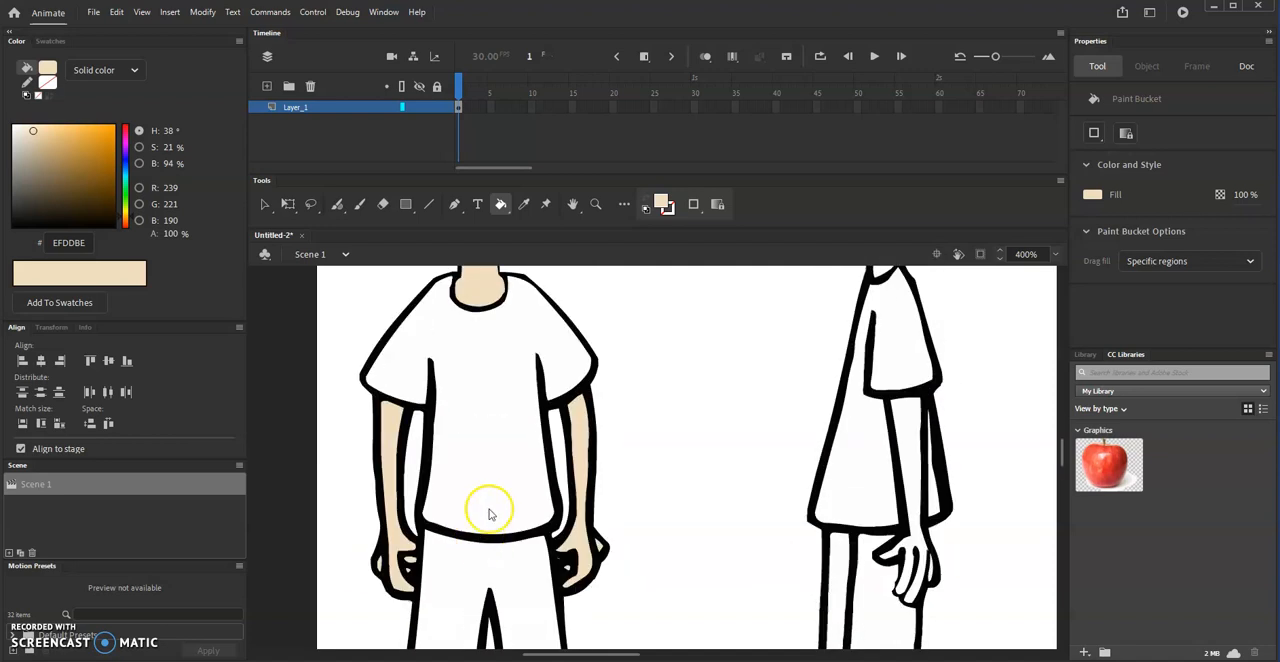
- Fill the head, face, neck, glasses lens, arm and hand of the front three-quarter figure with the skin tone
scroll(727, 449, right, 5)
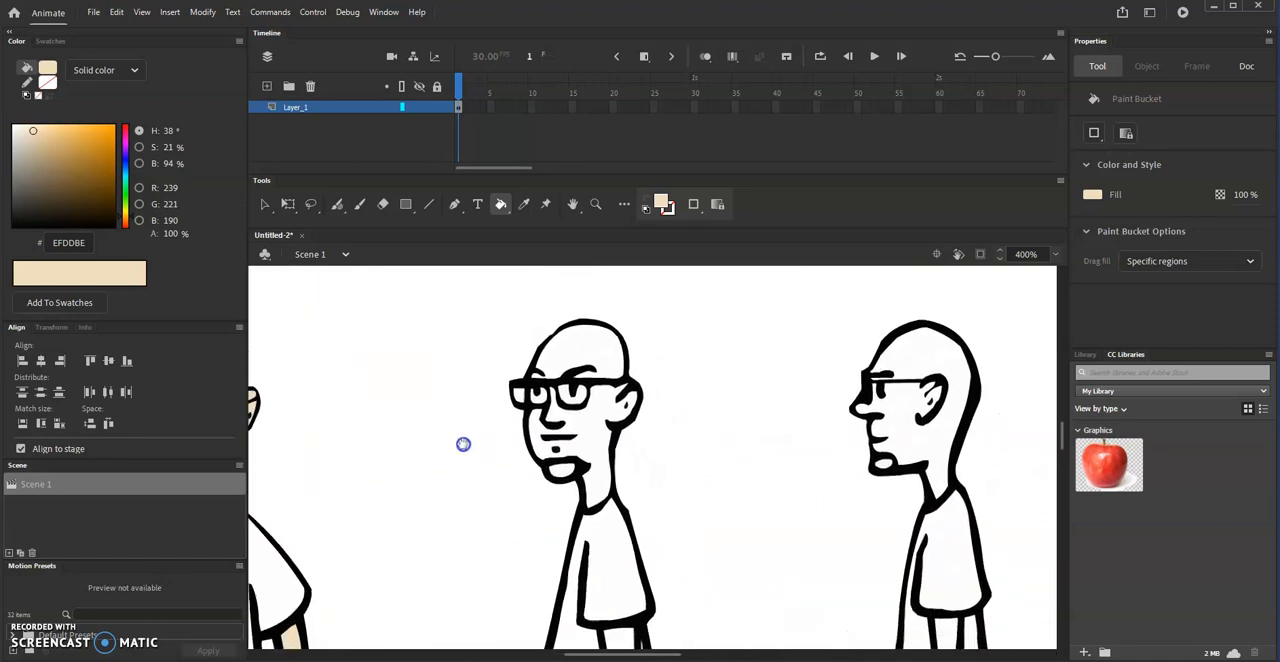
click(578, 350)
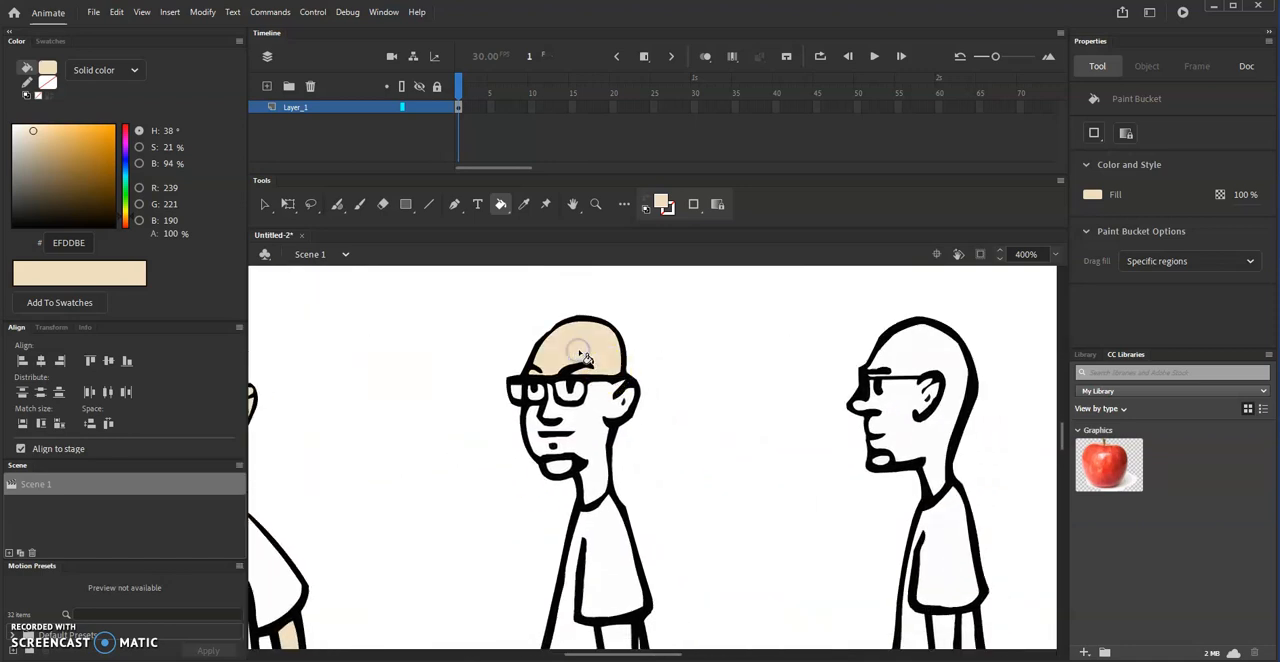
click(592, 420)
click(566, 402)
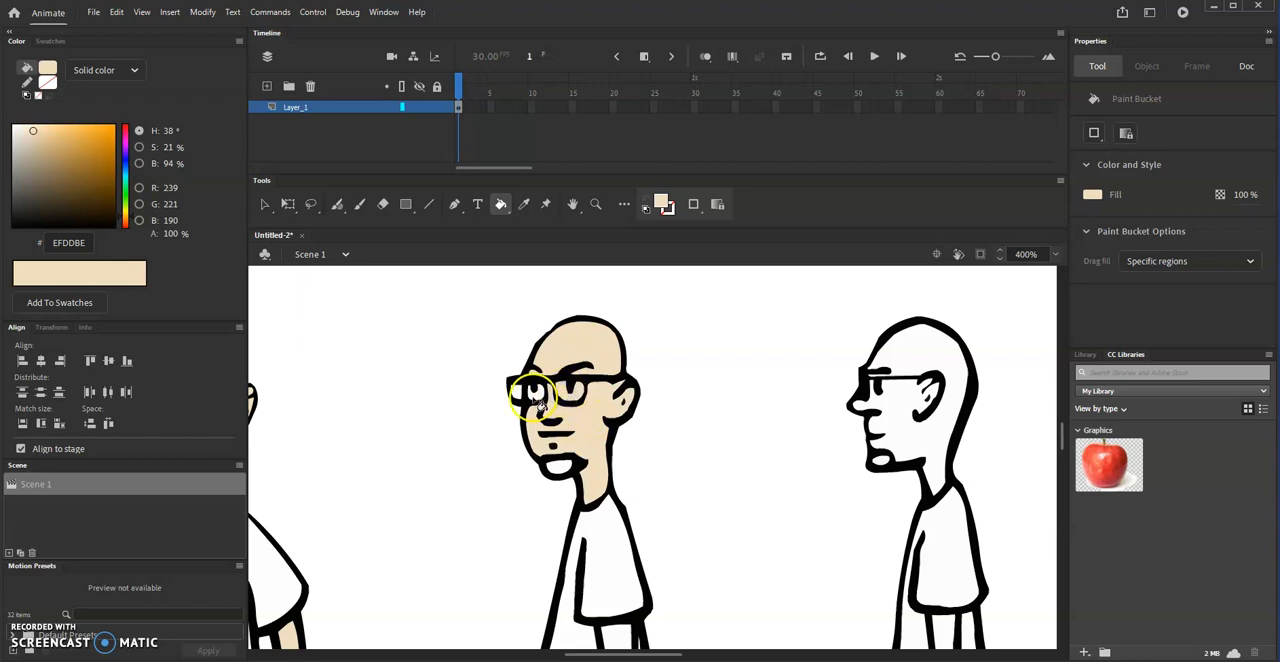
scroll(640, 491, down, 5)
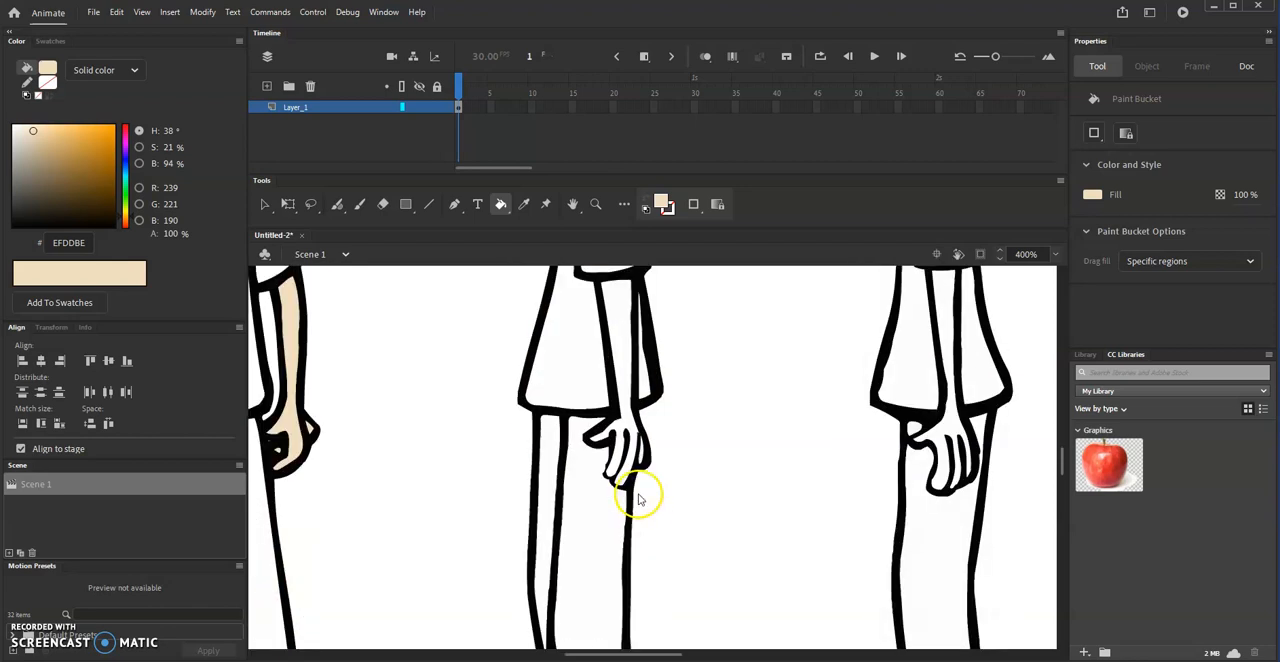
scroll(628, 457, up, 2)
click(622, 456)
click(622, 545)
click(642, 577)
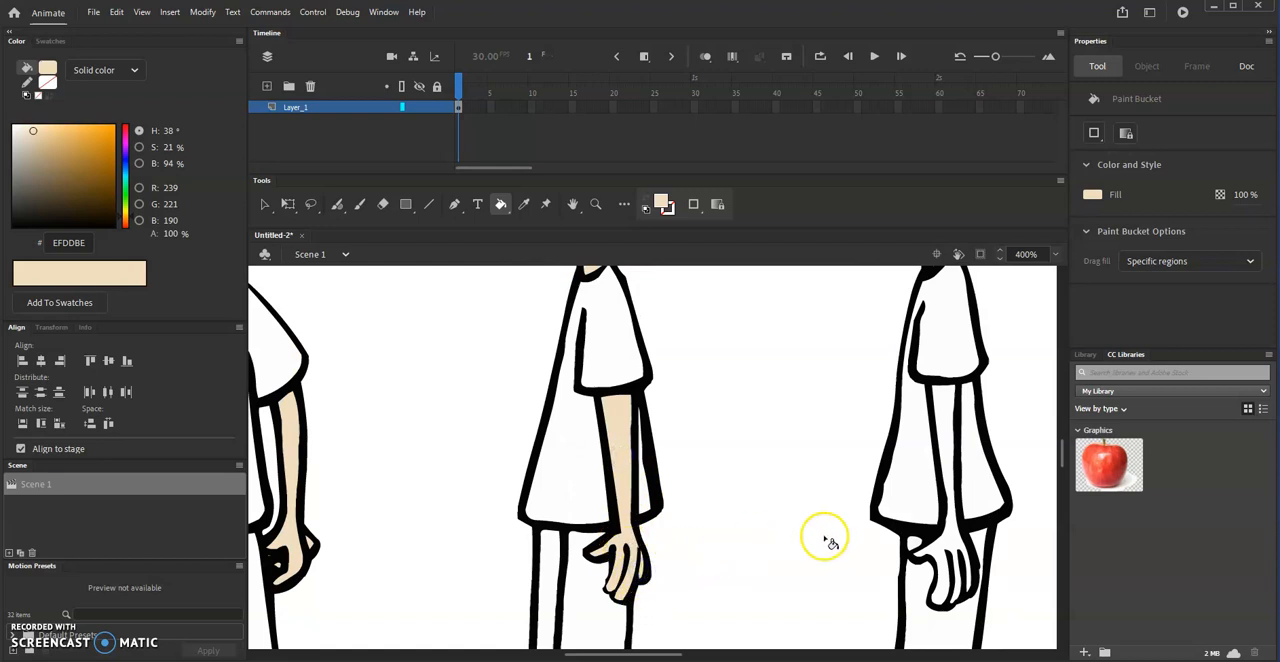
- Fill the arm, hand and head of the side-profile figure with the skin tone
click(936, 553)
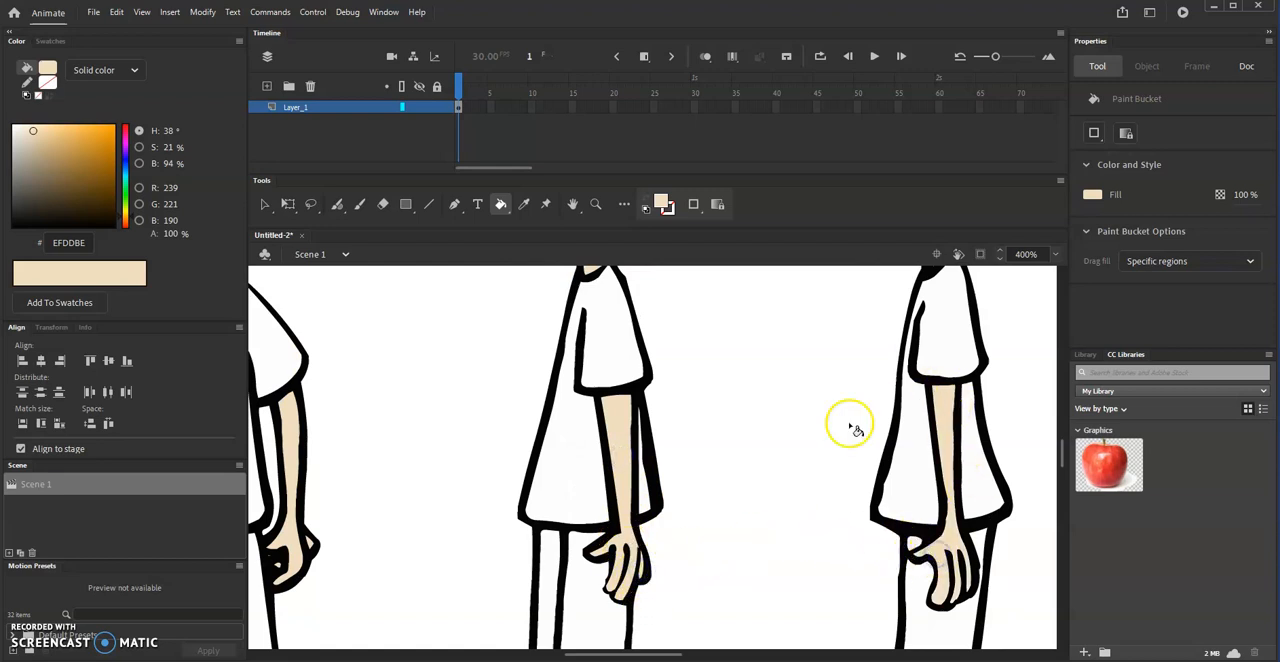
scroll(714, 485, up, 5)
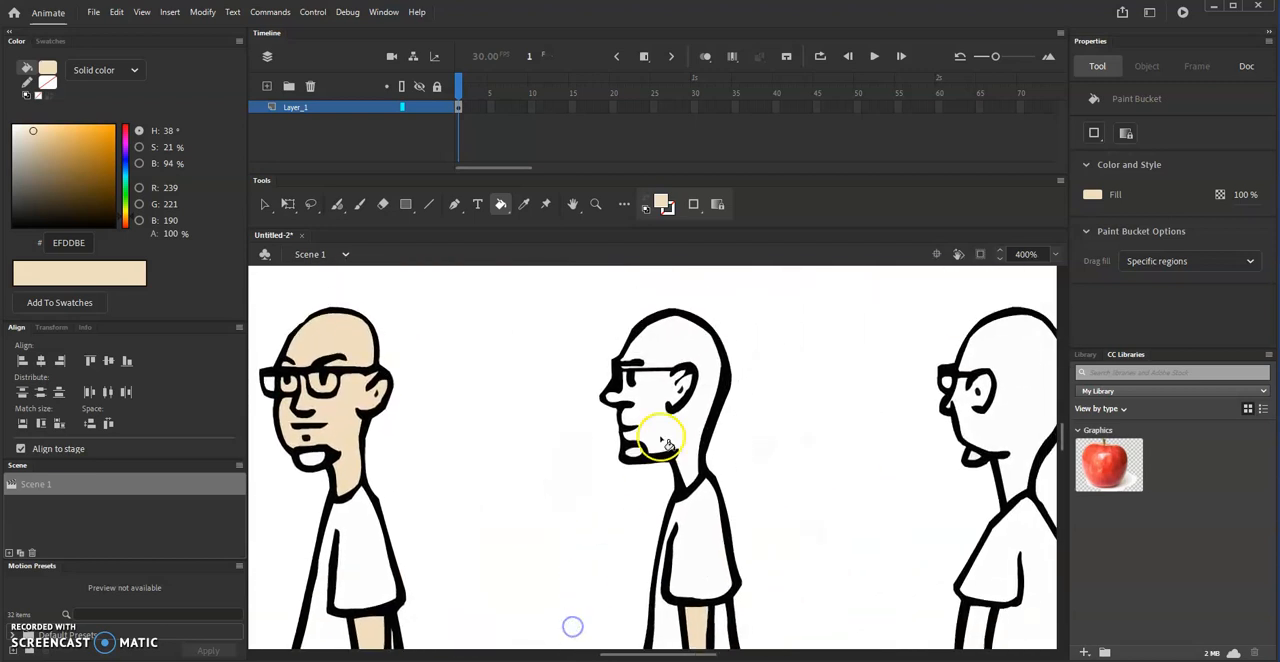
click(652, 428)
- Fill the head, neck, arm and hand of the rear three-quarter figure with the skin tone
drag(914, 448, 583, 455)
click(702, 412)
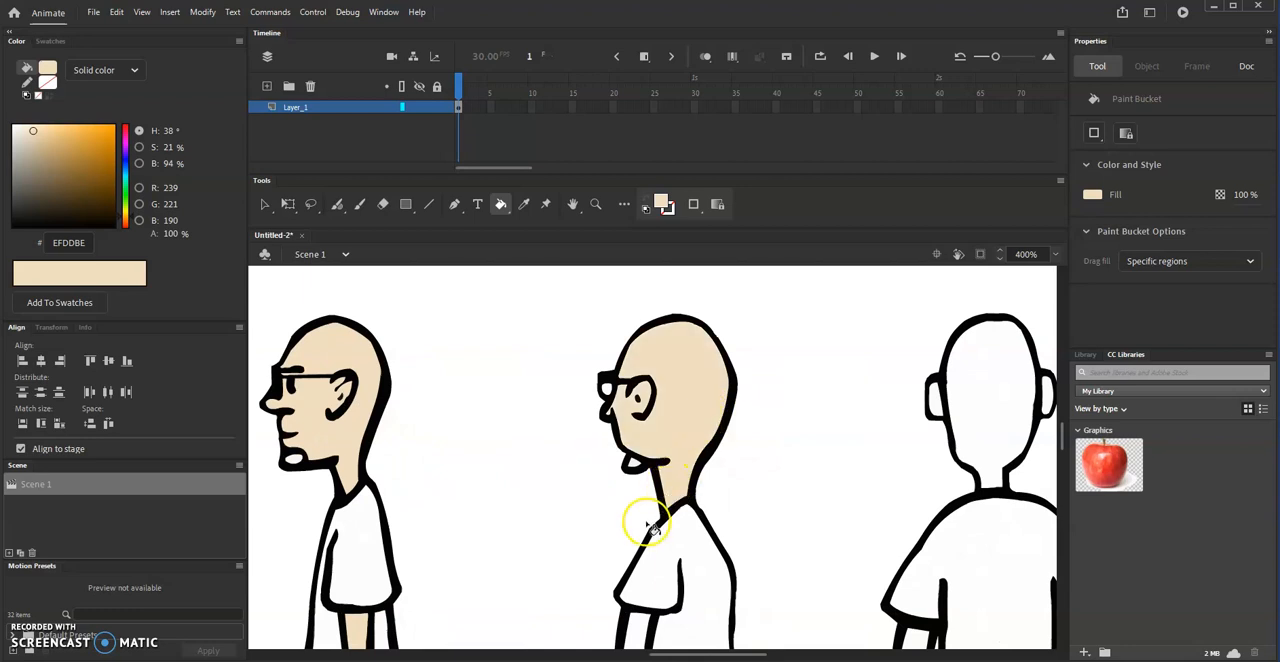
drag(787, 566, 727, 425)
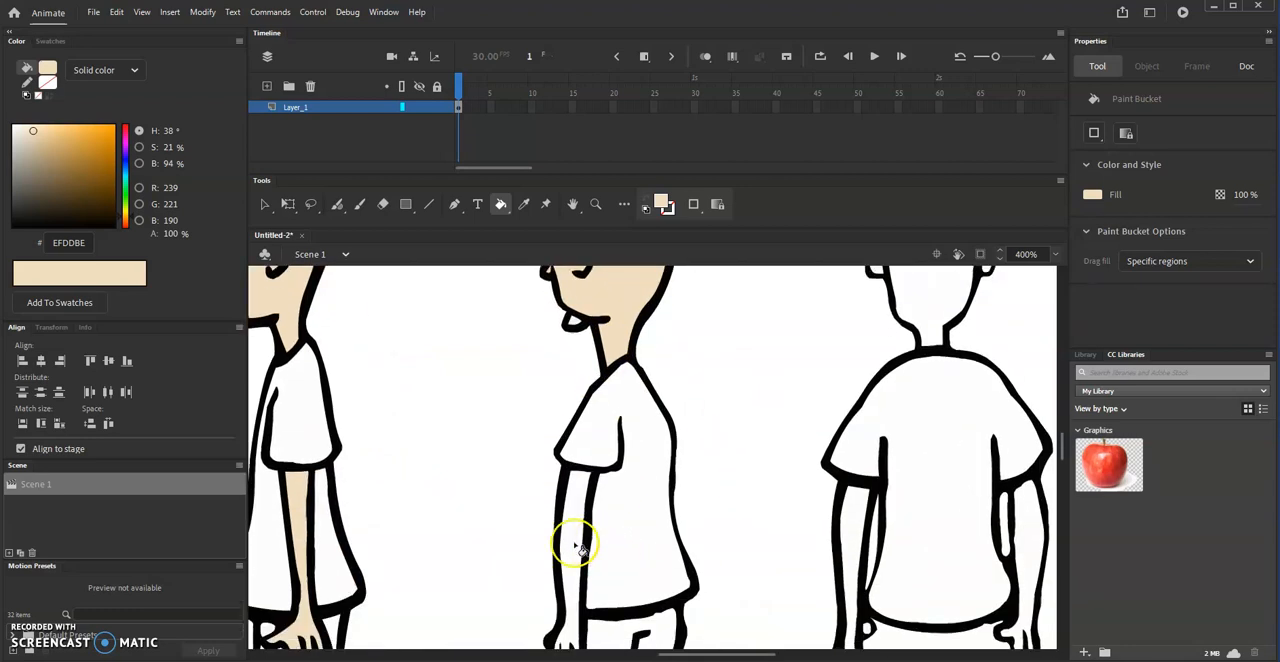
click(571, 538)
- Fill the head, ears, both arms and hands of the back-view figure with the skin tone
drag(769, 534, 530, 652)
click(688, 375)
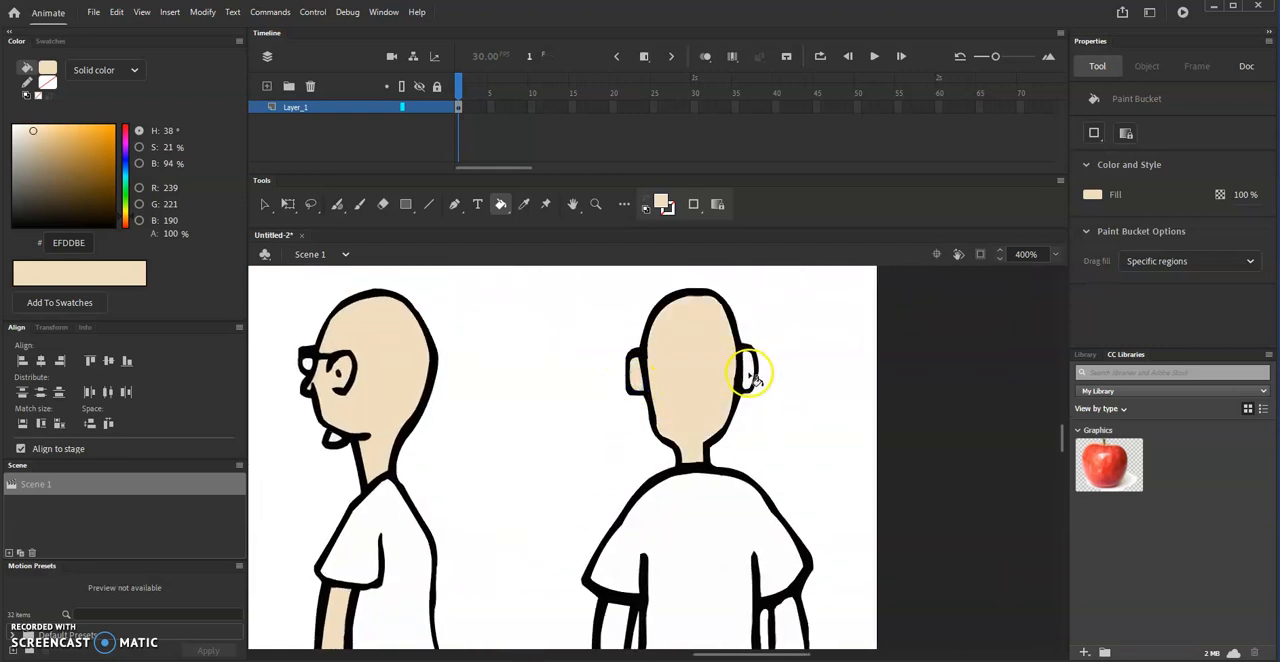
drag(764, 562, 701, 456)
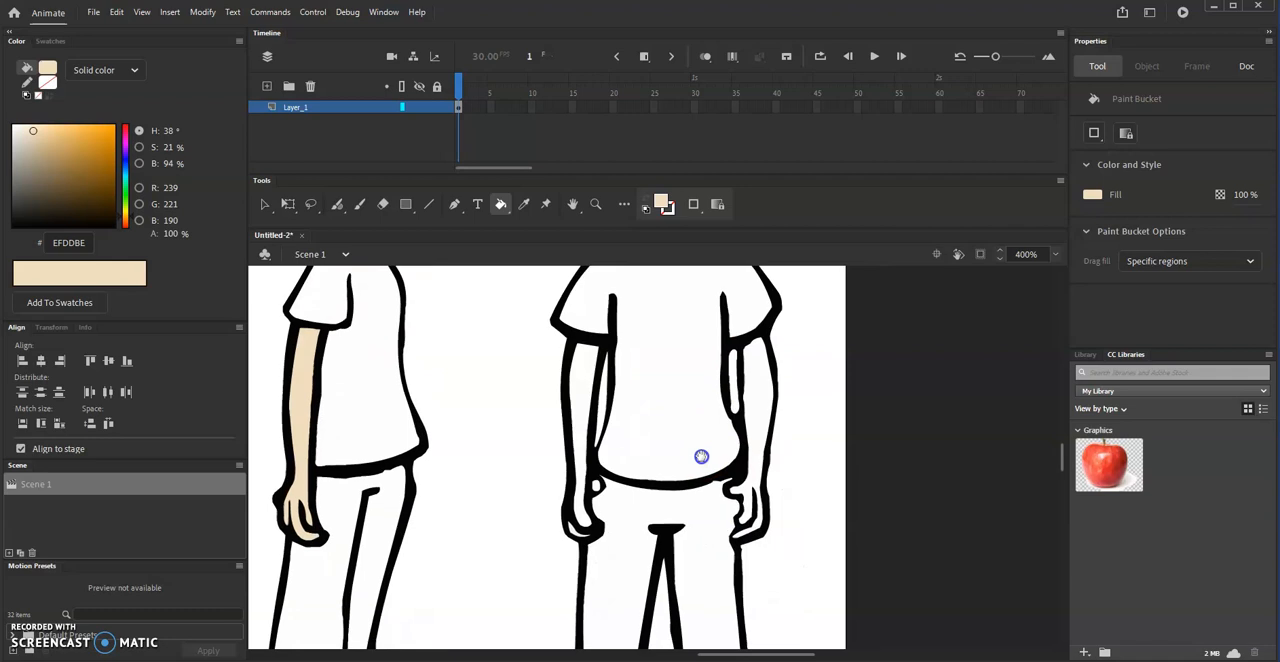
click(572, 405)
click(760, 389)
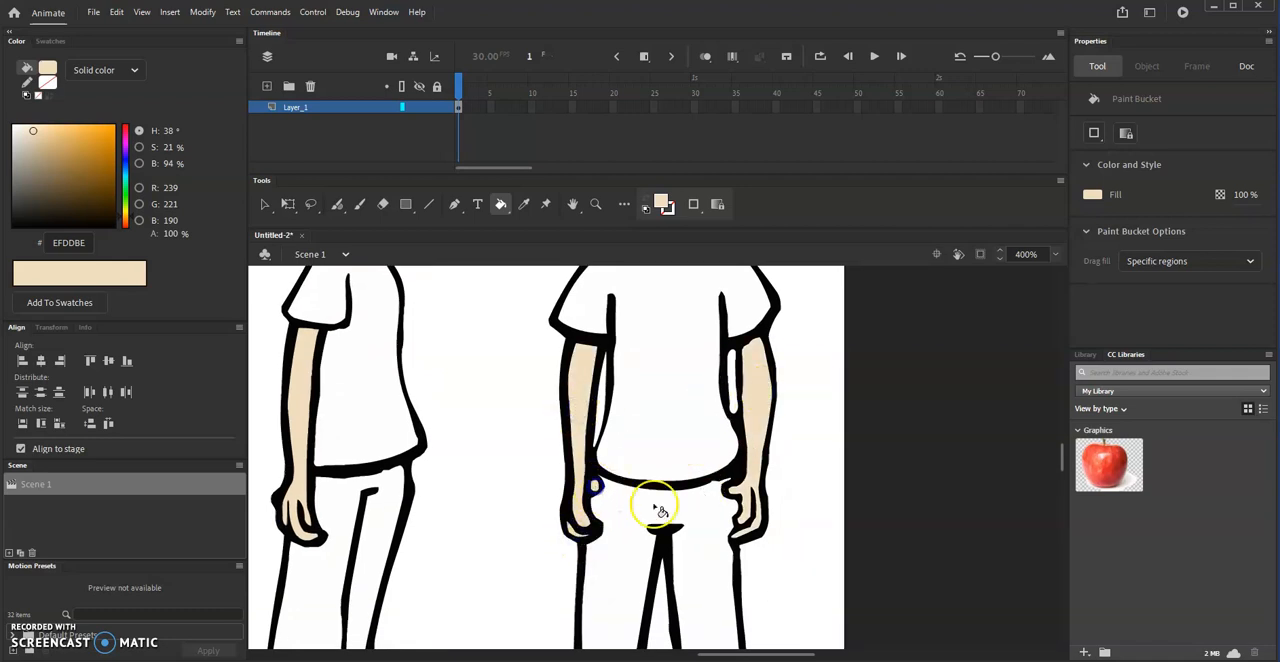
scroll(778, 460, down, 5)
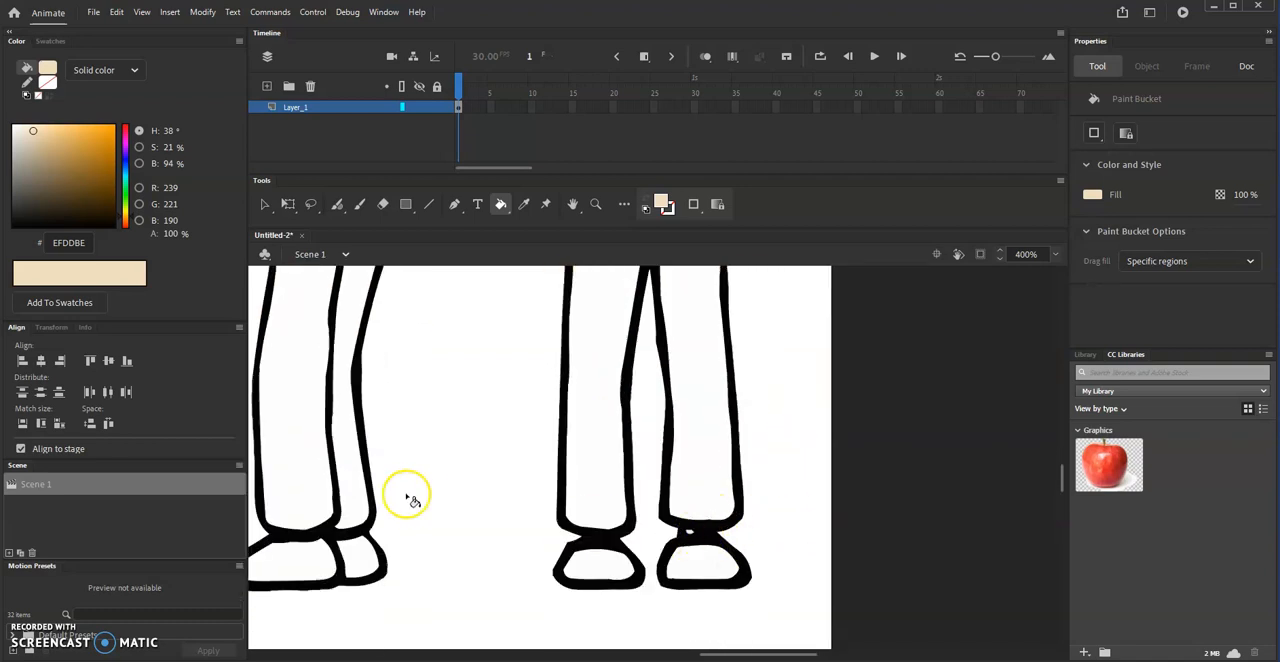
- Set the fill color to light gray #CCCCCC and fill the goatees of the front and front three-quarter figures
scroll(590, 437, down, 3)
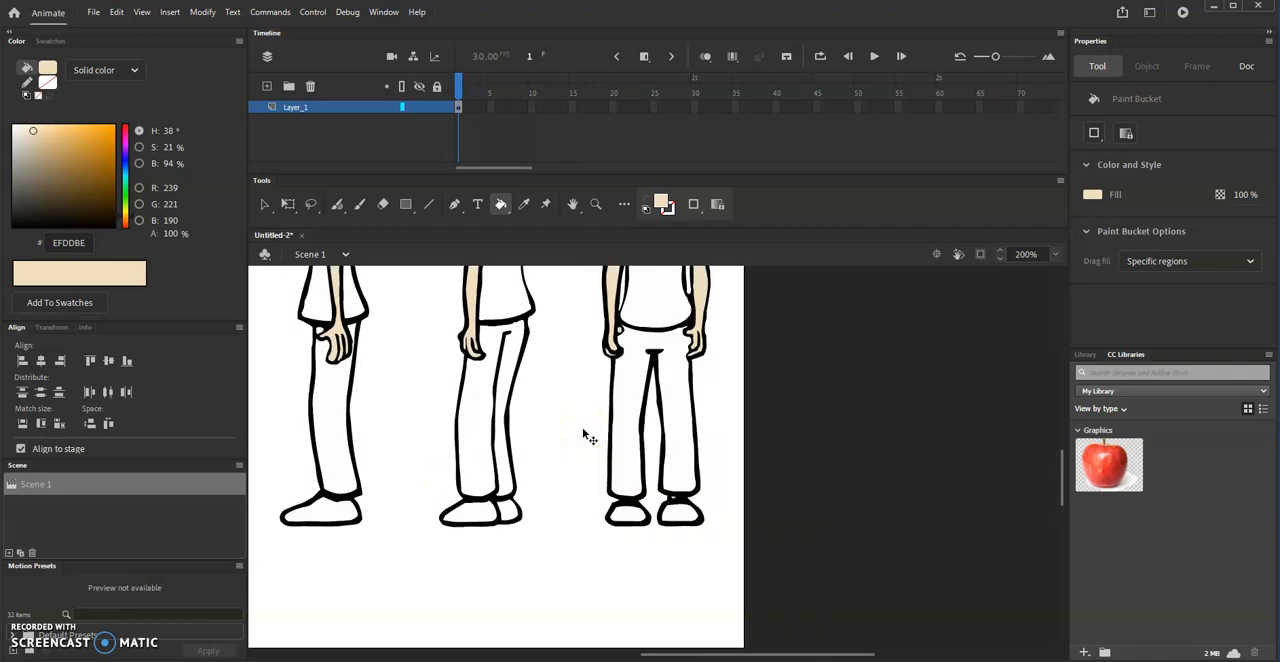
drag(480, 465, 586, 520)
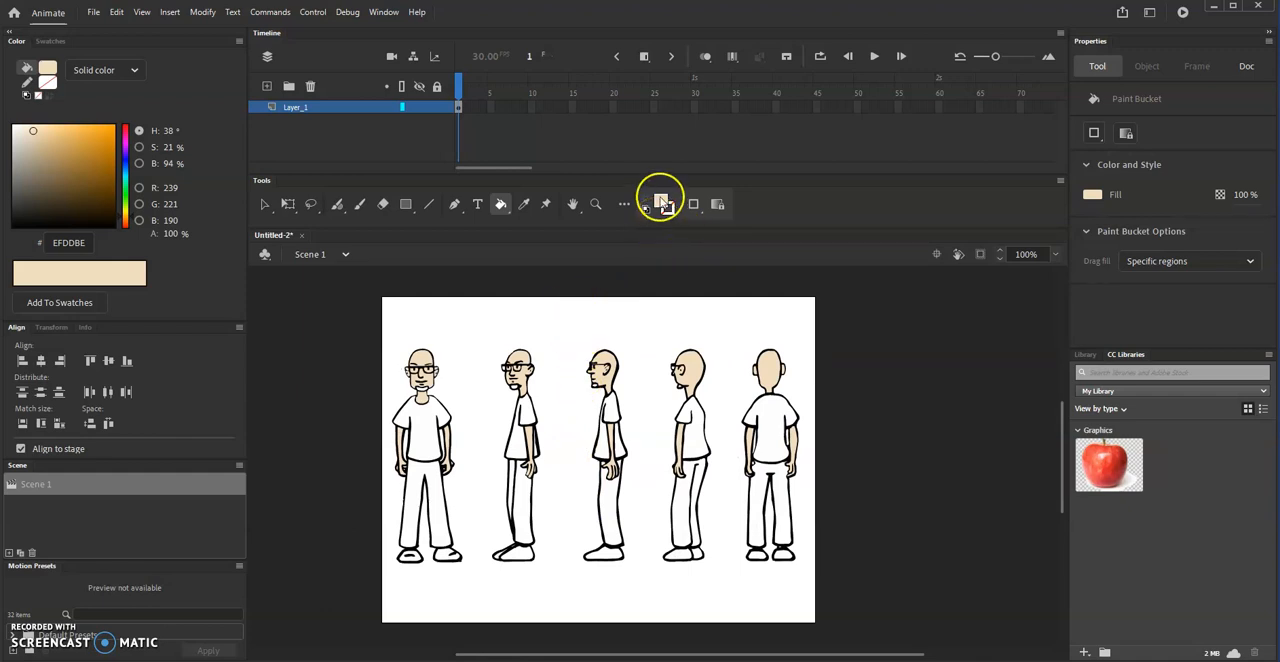
click(663, 203)
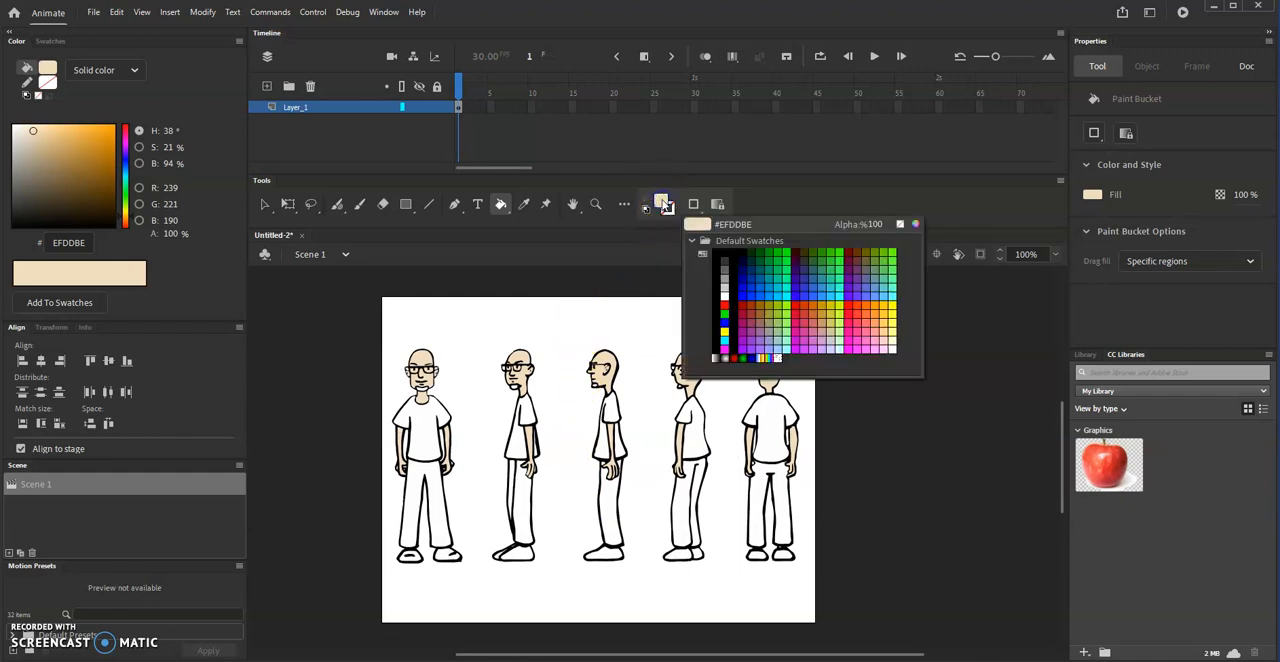
click(725, 285)
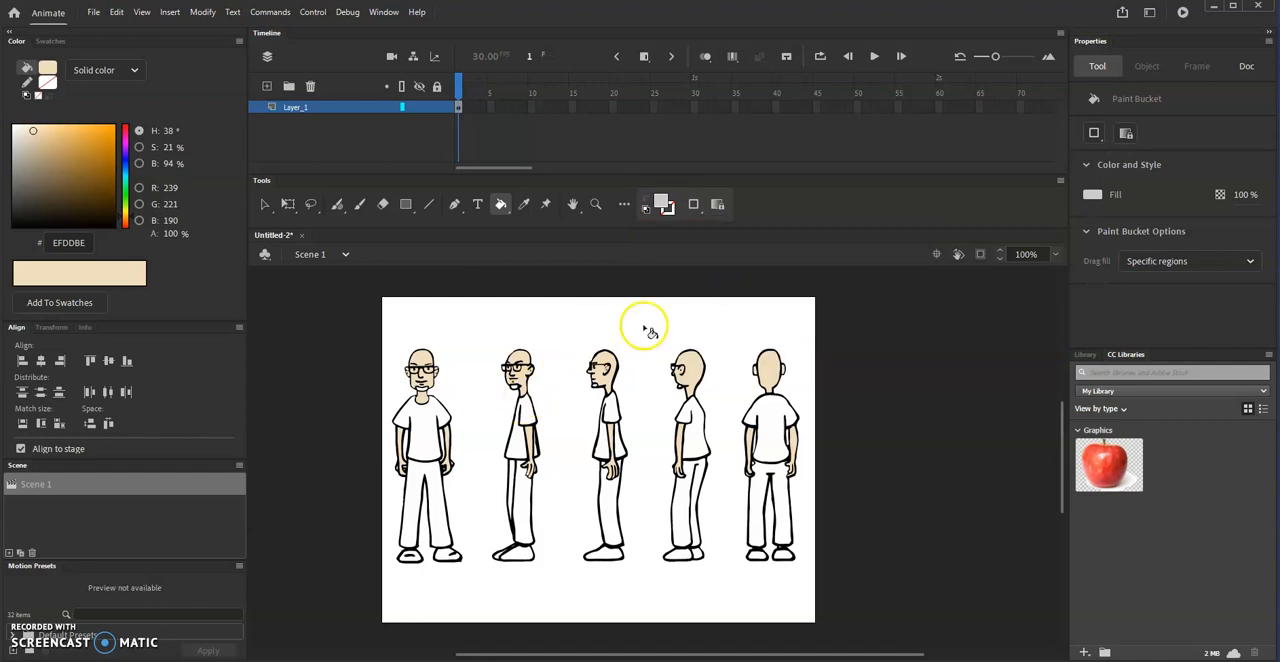
key(ctrl+4)
key(space)
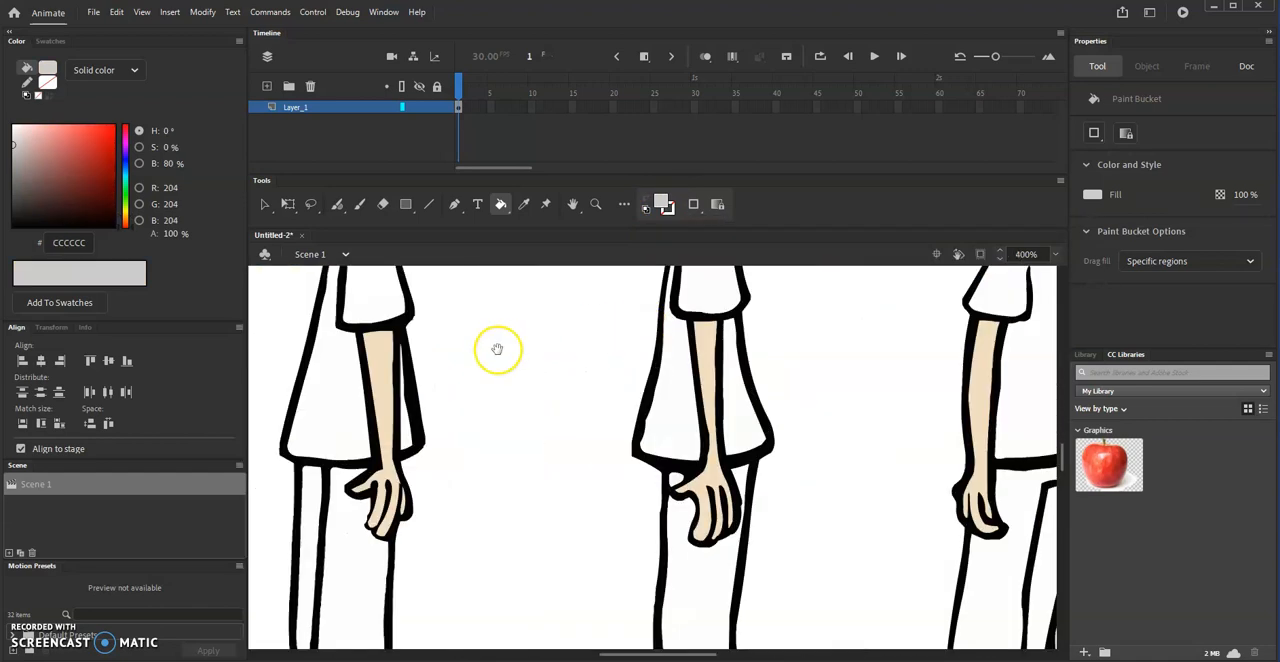
drag(498, 350, 747, 576)
drag(525, 454, 711, 480)
click(390, 432)
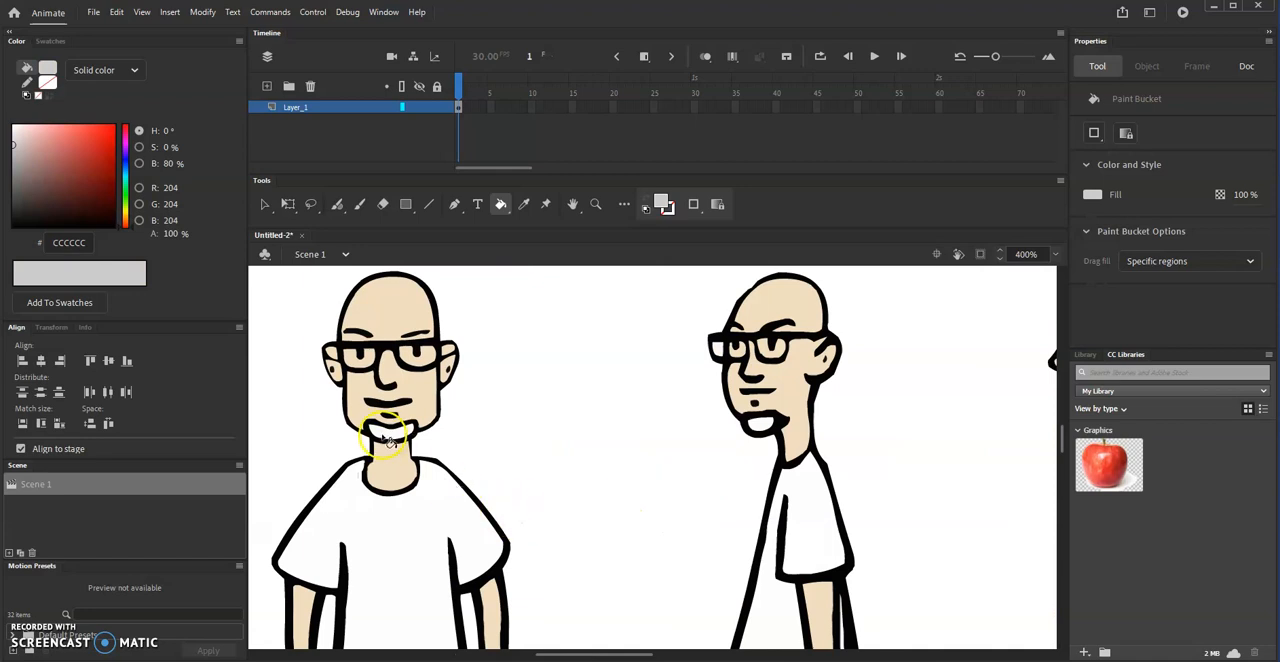
click(748, 425)
- Fill the goatees of the side-profile and rear three-quarter figures with the light gray
key(space)
drag(950, 442, 541, 462)
click(673, 438)
key(space)
drag(917, 446, 547, 477)
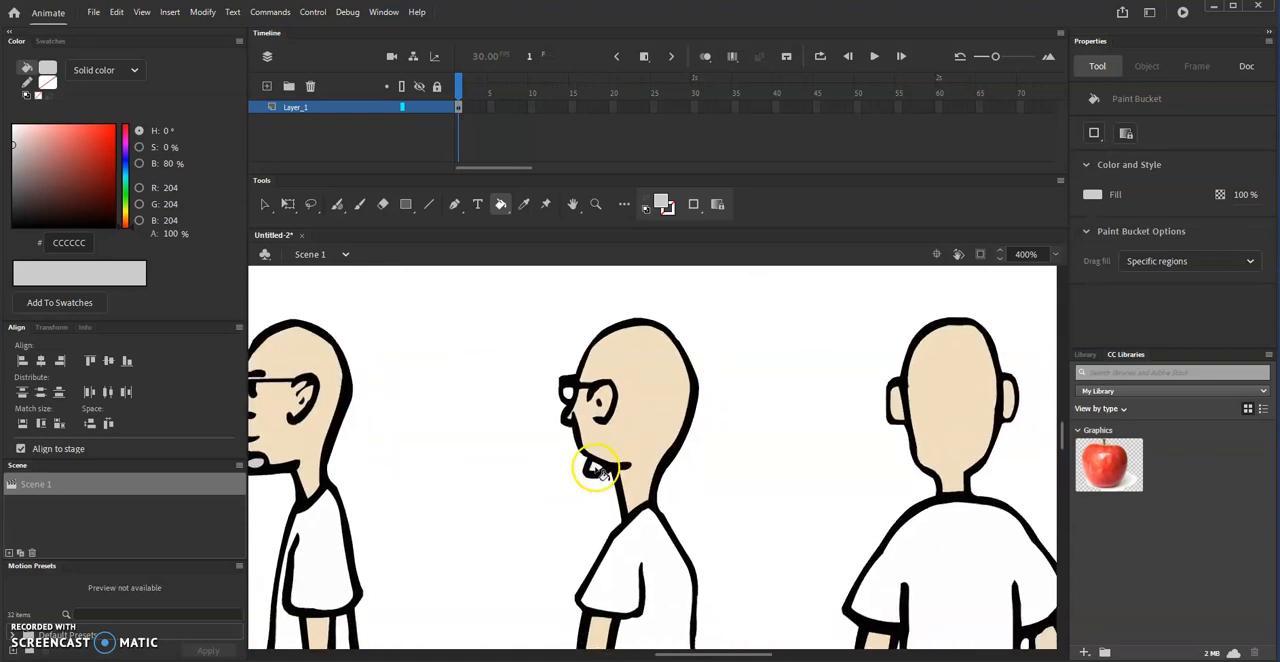
- Mix a dark green fill color, #3F7C09, for the shirts
key(space)
drag(731, 561, 858, 420)
drag(656, 561, 603, 457)
drag(529, 551, 479, 387)
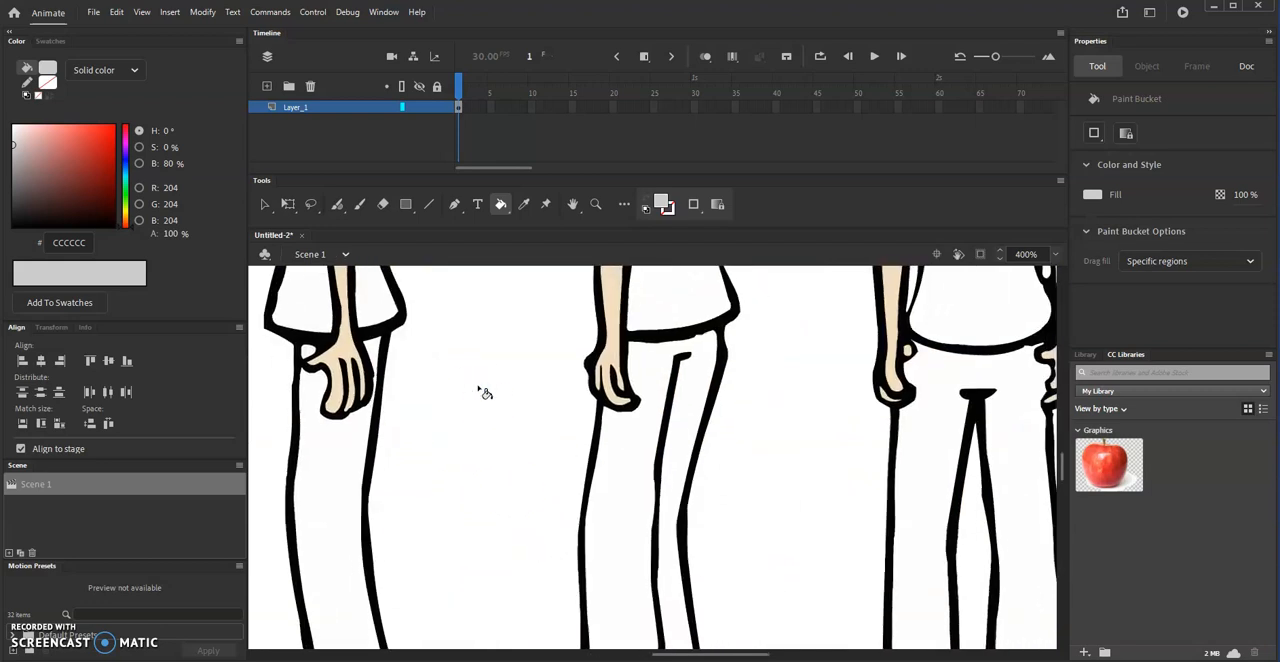
key(ctrl+minus)
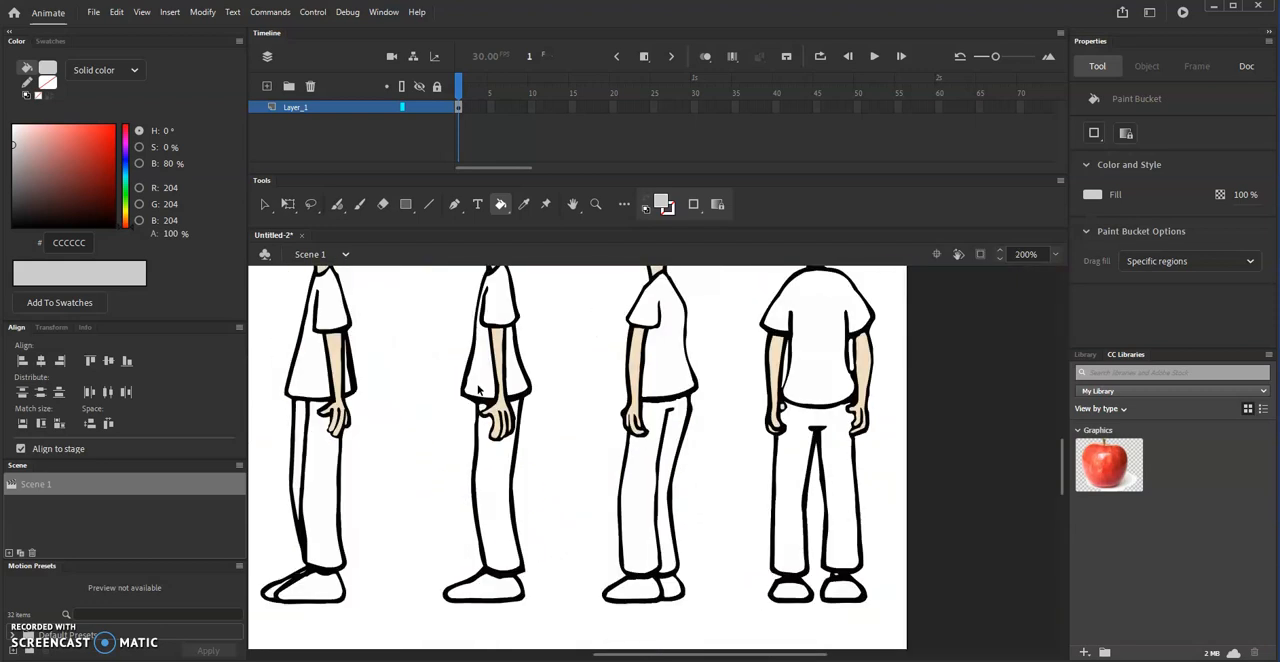
key(ctrl+minus)
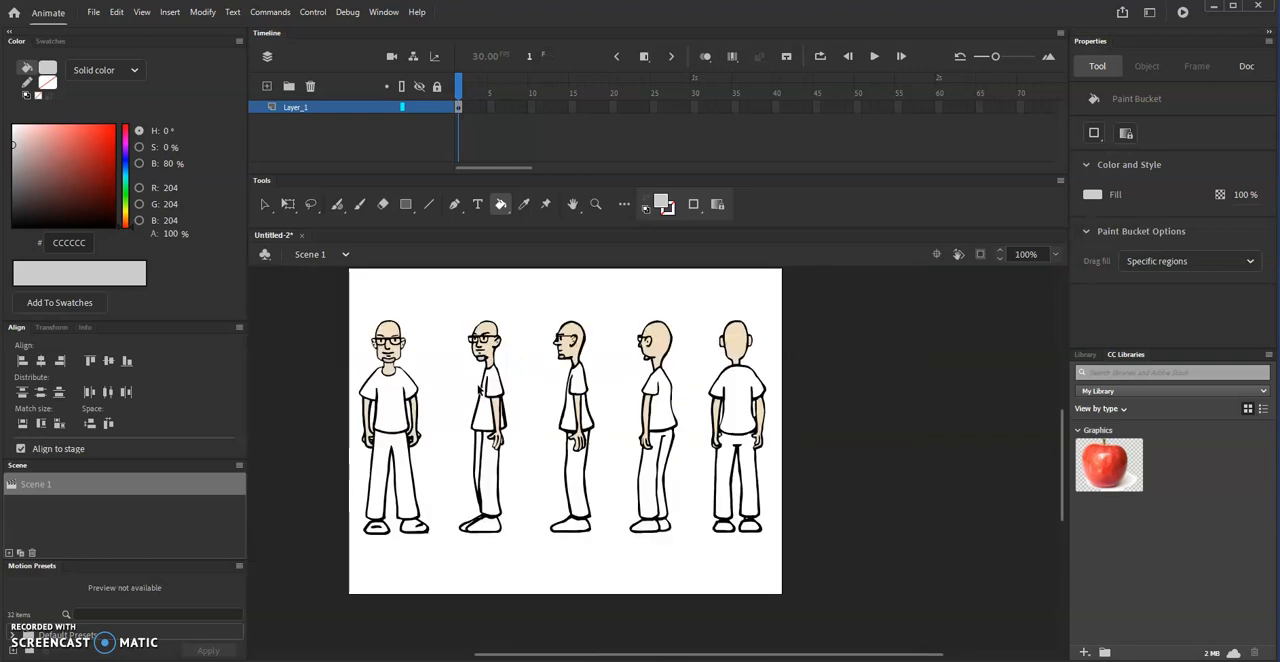
drag(457, 380, 477, 422)
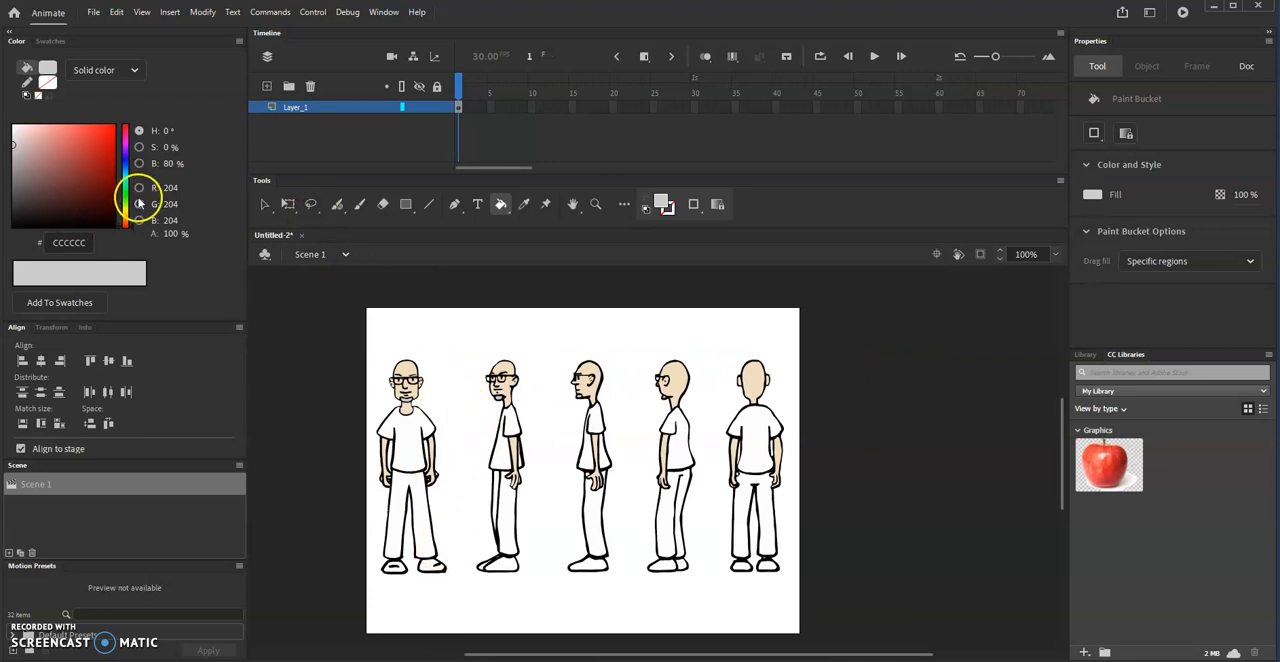
click(125, 205)
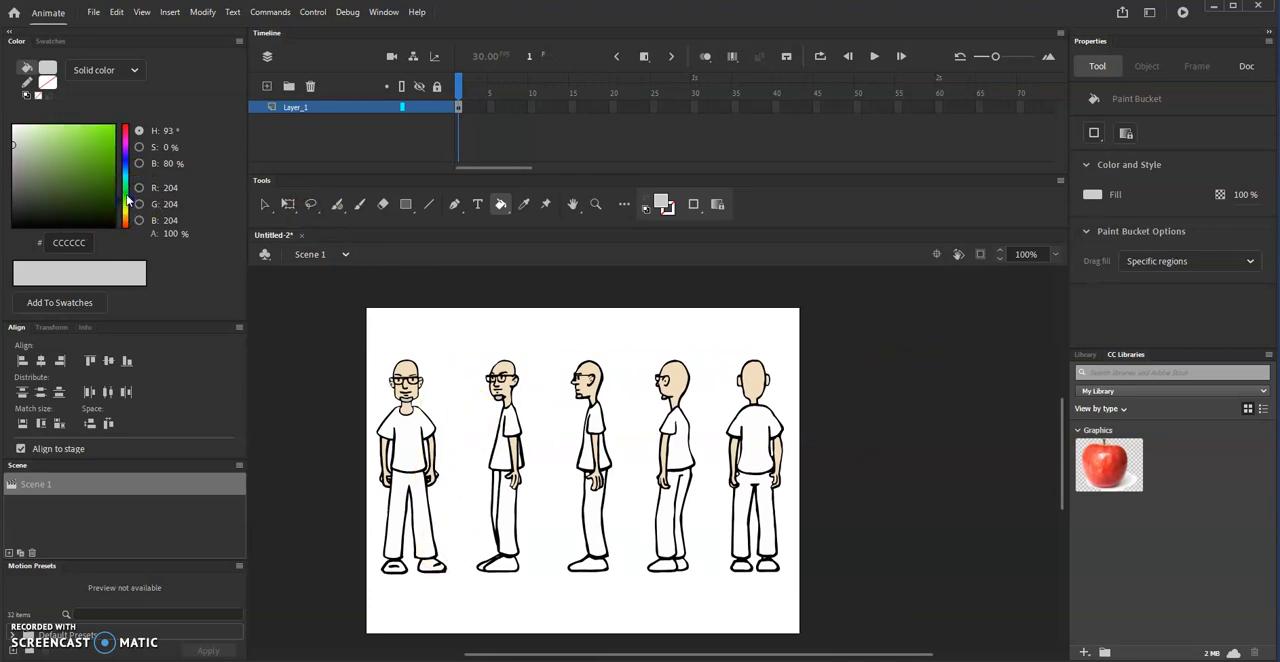
click(60, 192)
click(50, 185)
drag(59, 220, 88, 179)
click(89, 185)
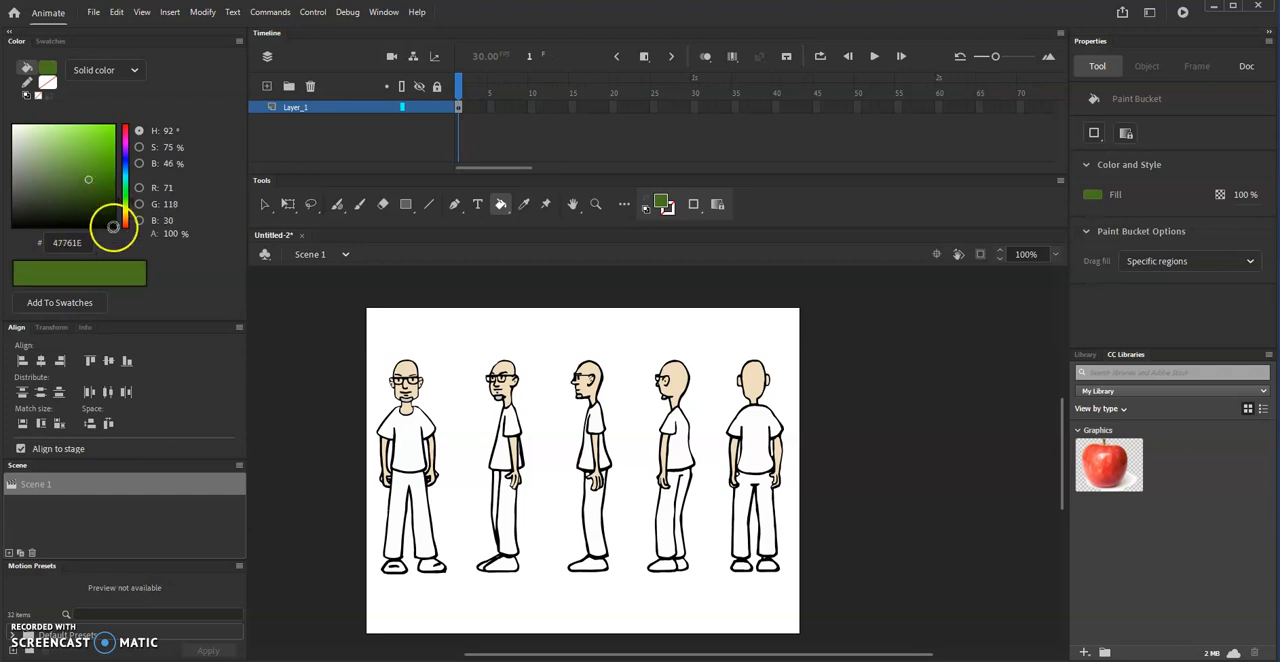
click(107, 177)
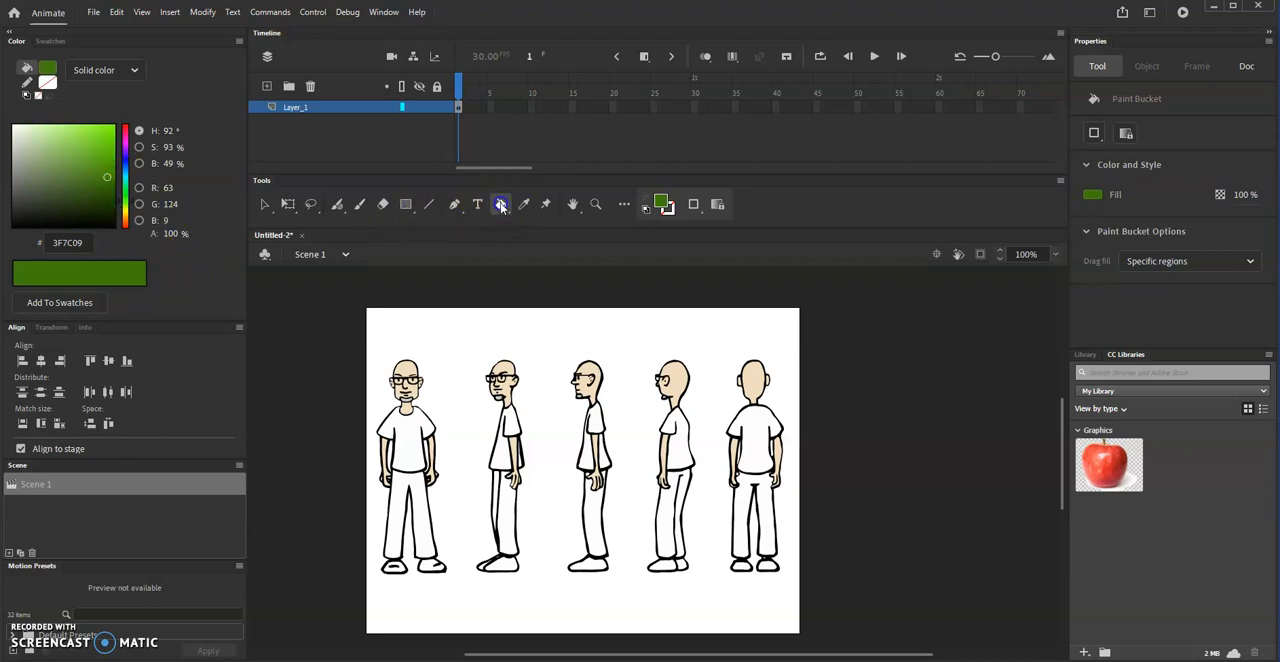
- Fill the shirts of all five figures with the dark green, including the separate areas behind the arms
click(408, 448)
click(503, 430)
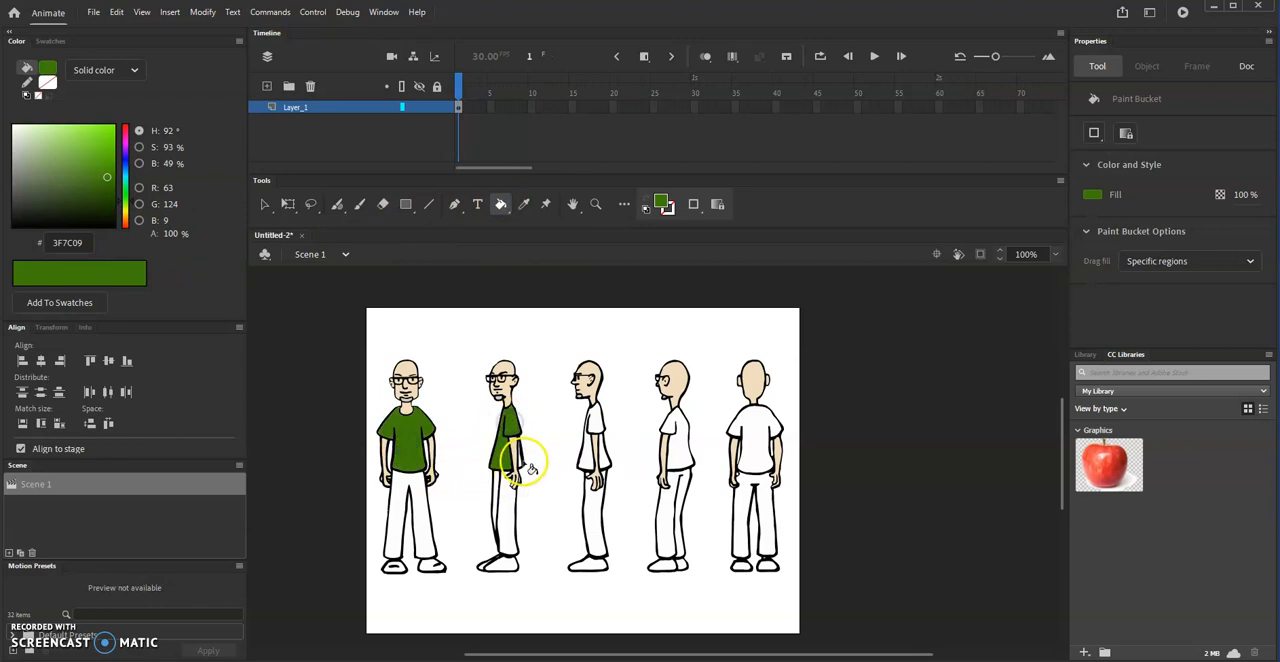
click(515, 468)
click(590, 455)
click(606, 460)
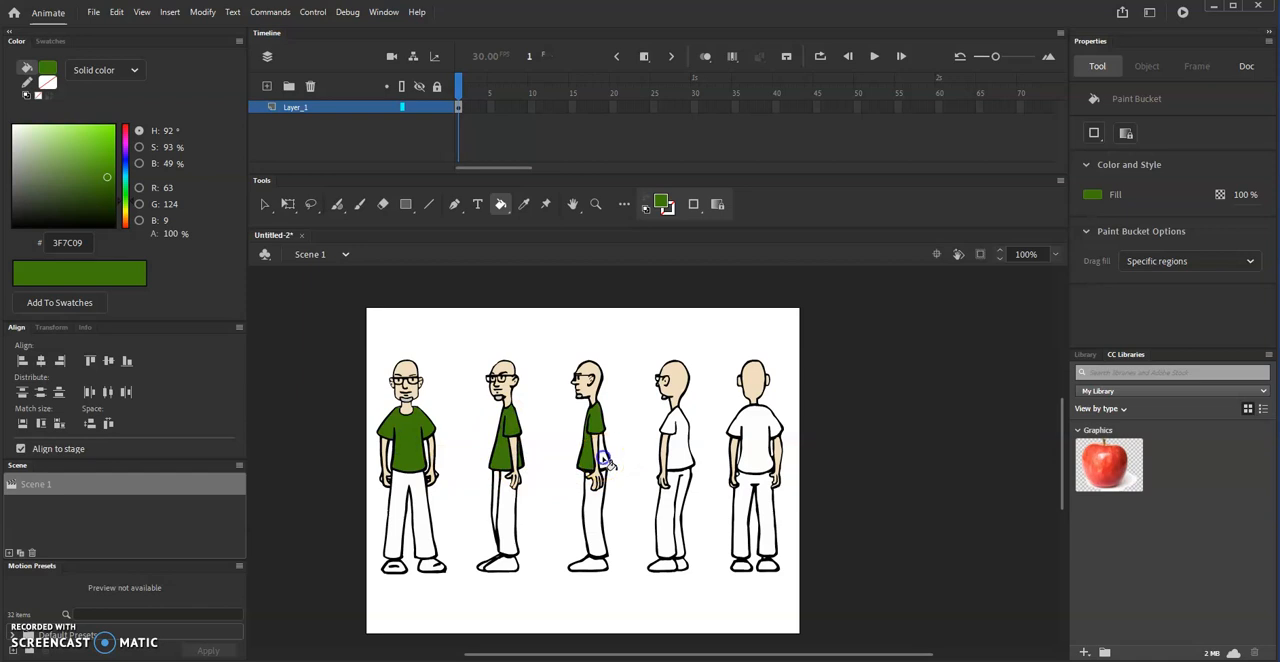
click(672, 446)
click(771, 430)
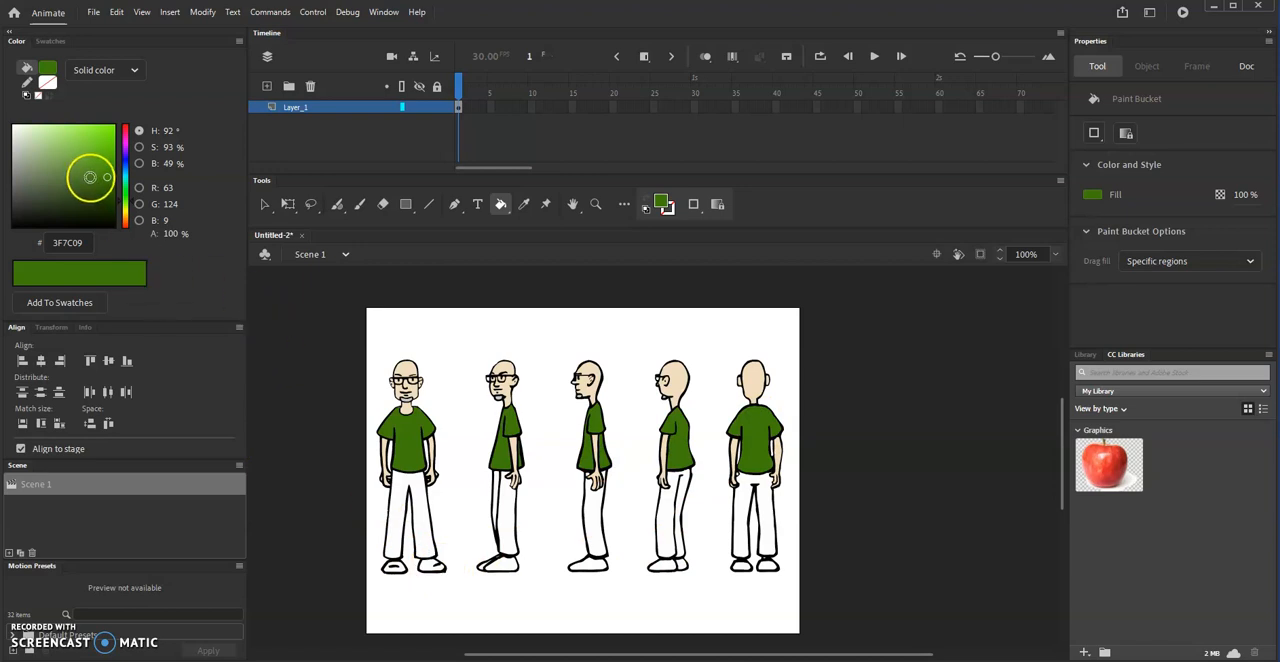
- Mix a pale beige-gray fill color, #CECDBA, for the trousers
click(125, 212)
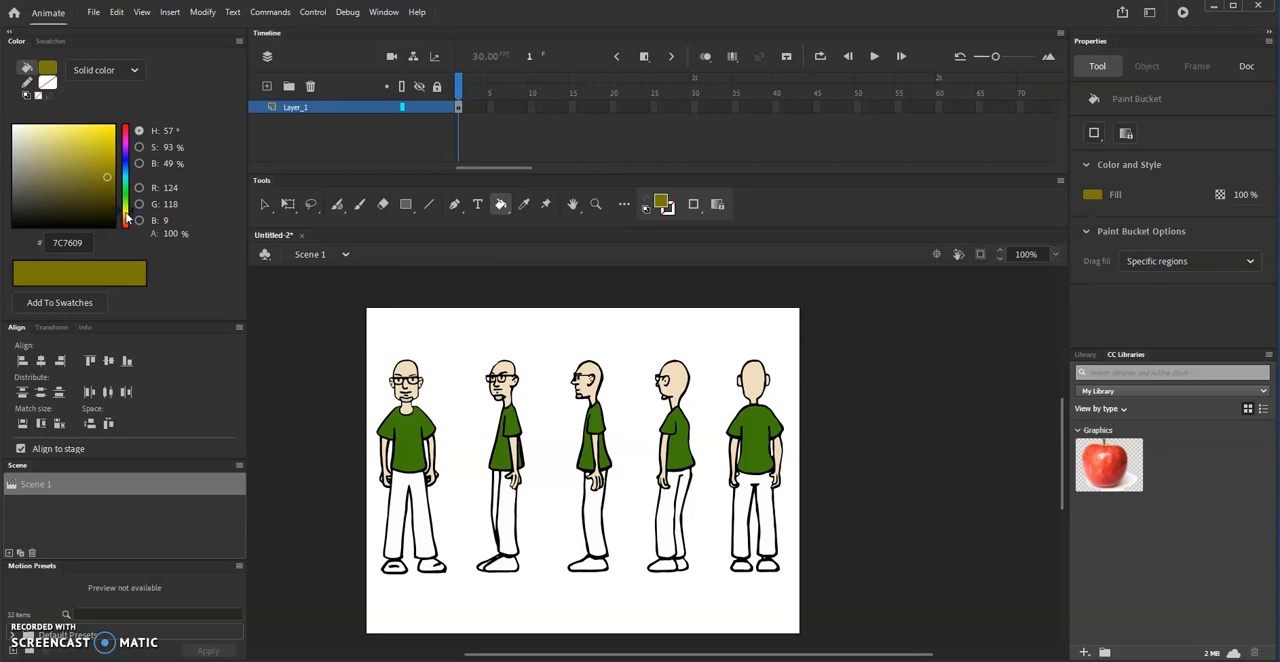
click(38, 148)
click(23, 149)
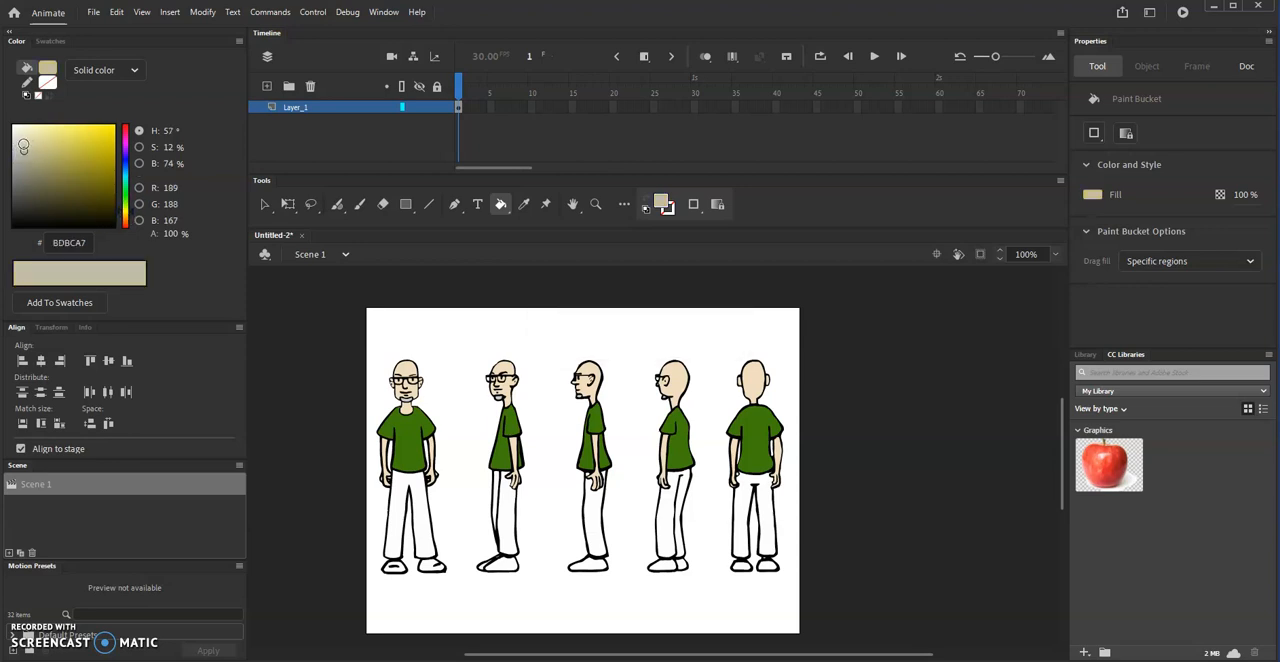
click(21, 144)
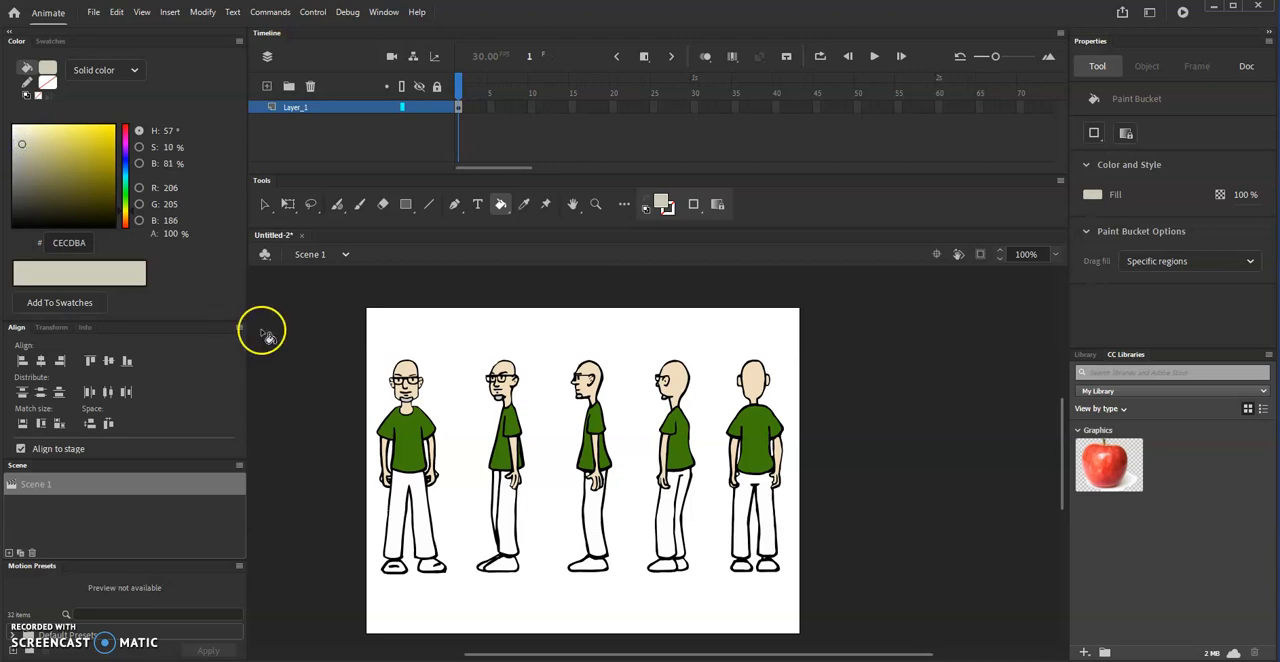
- Fill the trousers of all five figures with the beige-gray, including the small gap beside the side-profile figure's thumb
click(401, 509)
click(509, 524)
click(503, 497)
click(594, 518)
click(676, 517)
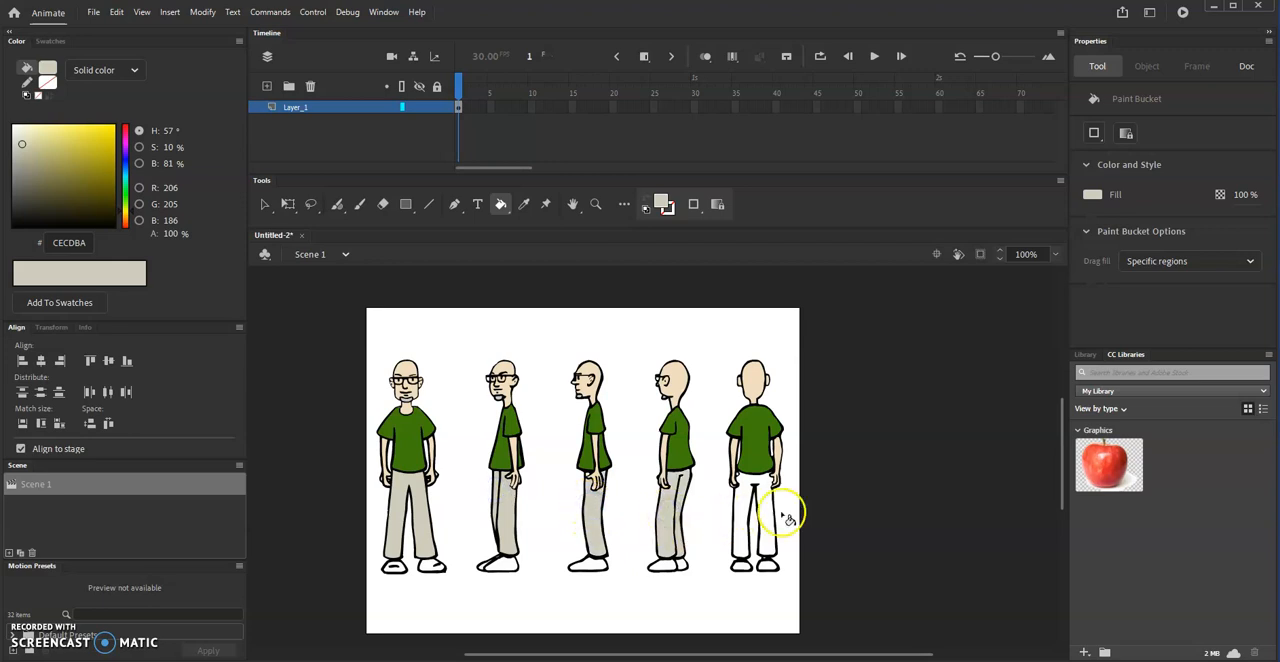
click(745, 537)
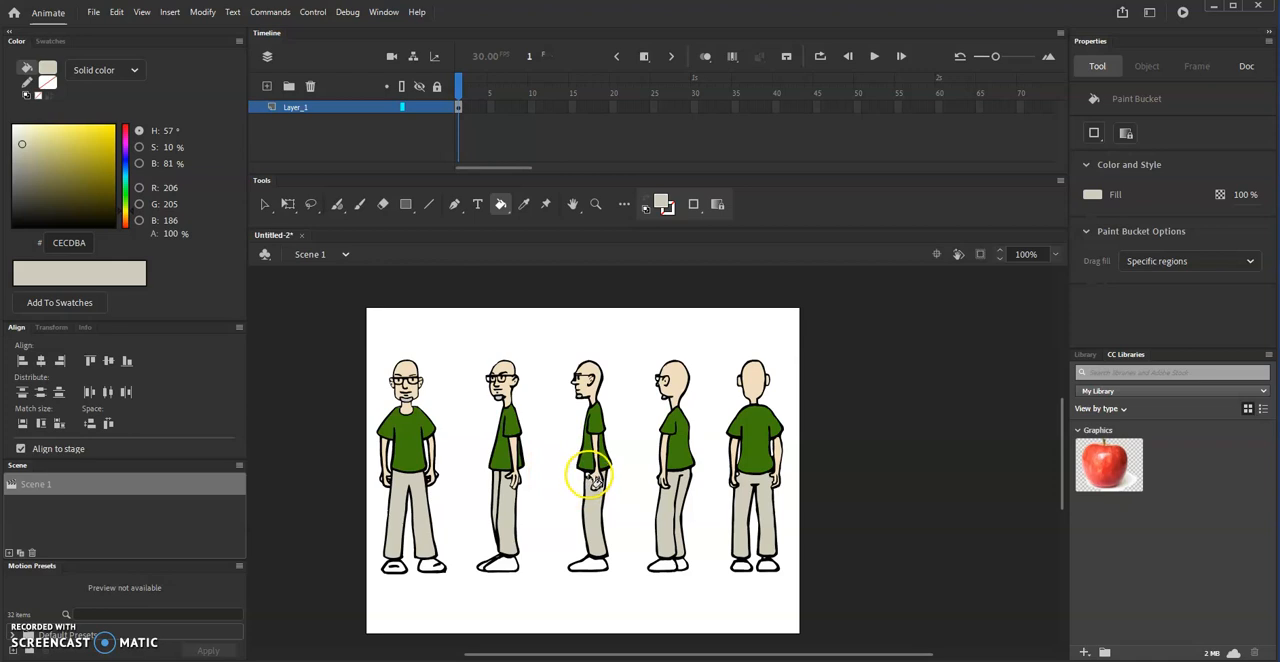
scroll(660, 450, up, 2)
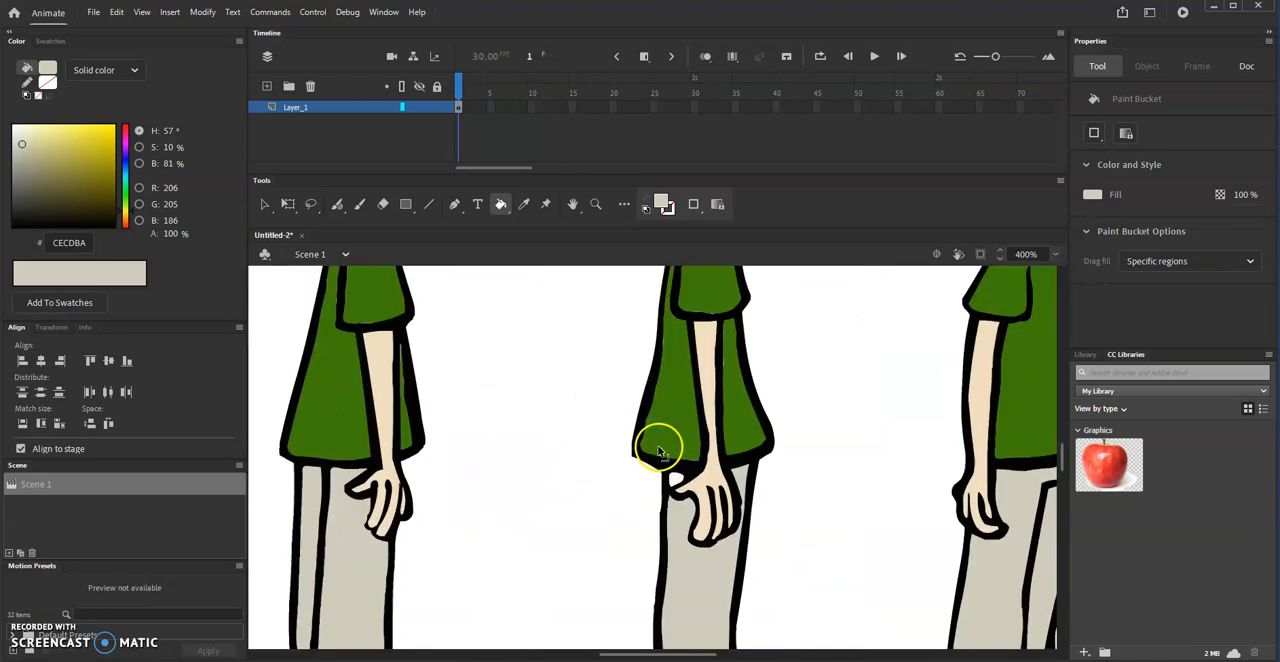
click(674, 480)
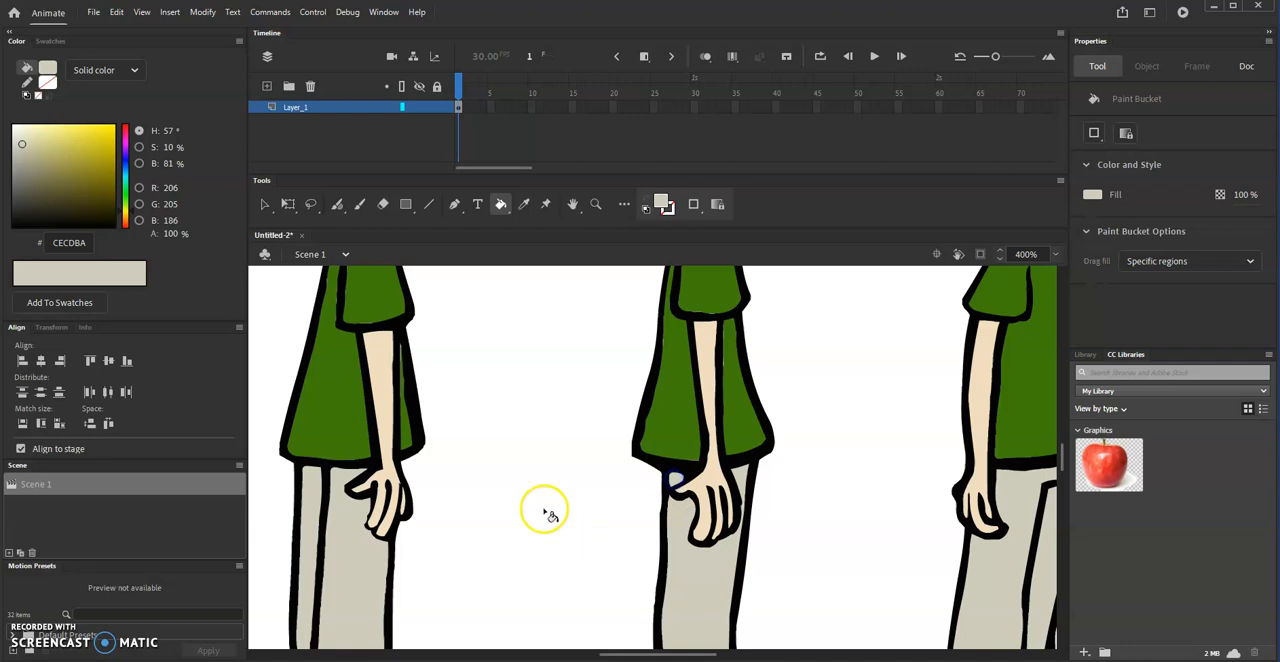
scroll(543, 512, down, 2)
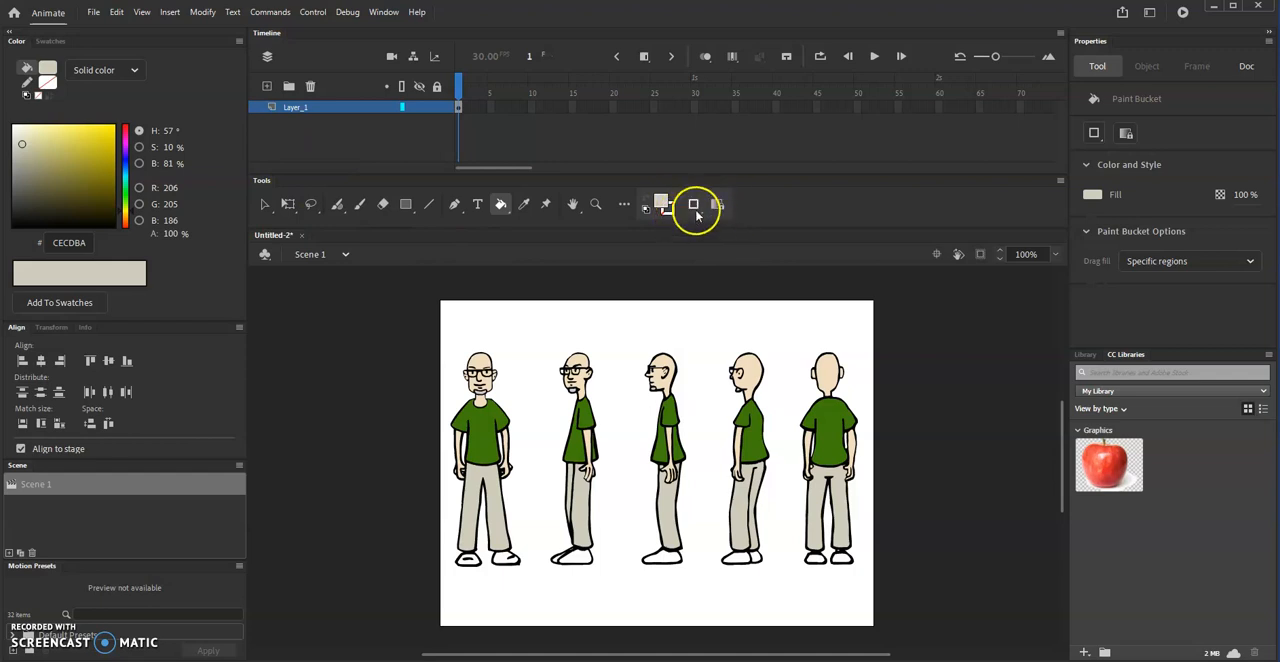
- Set the fill color to dark gray #666666 and fill the shoes of the front and front three-quarter figures
click(664, 204)
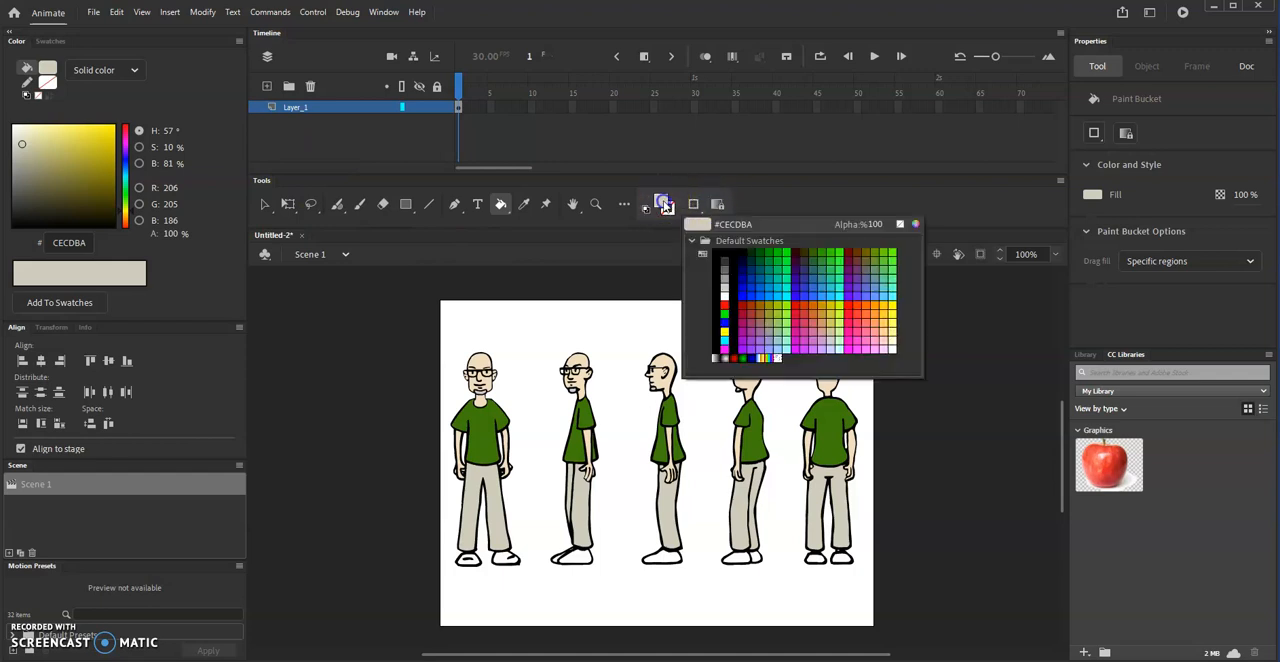
click(726, 263)
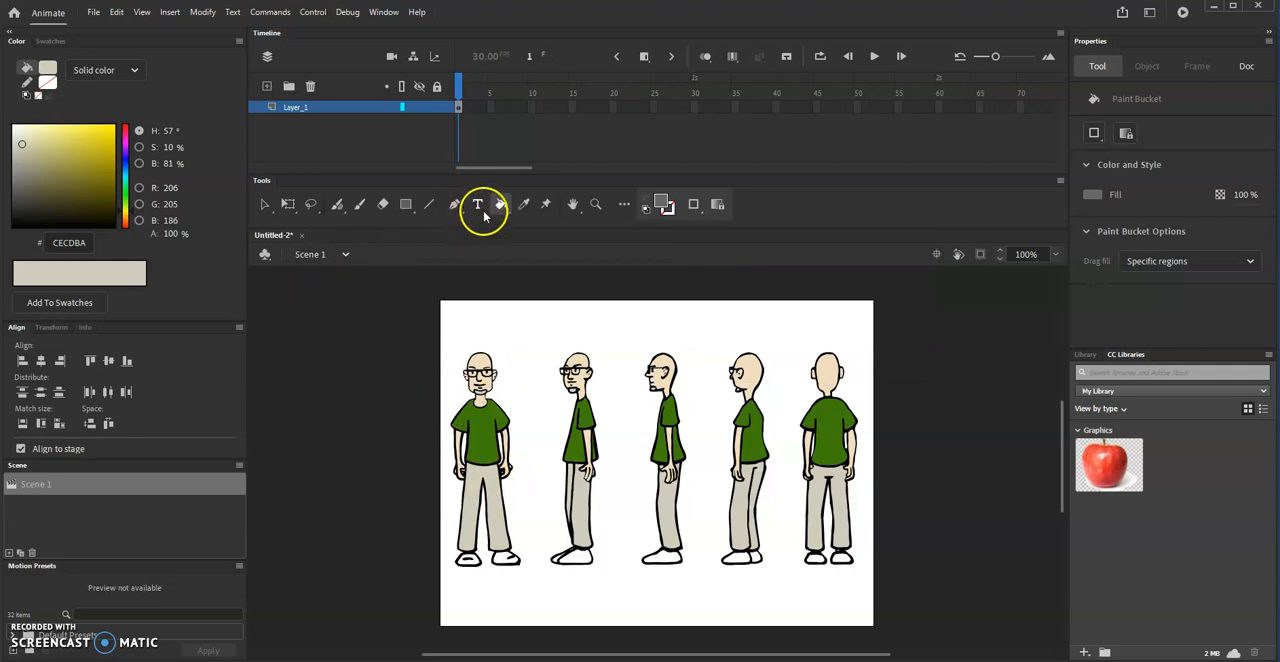
click(472, 562)
click(505, 558)
click(580, 563)
click(558, 564)
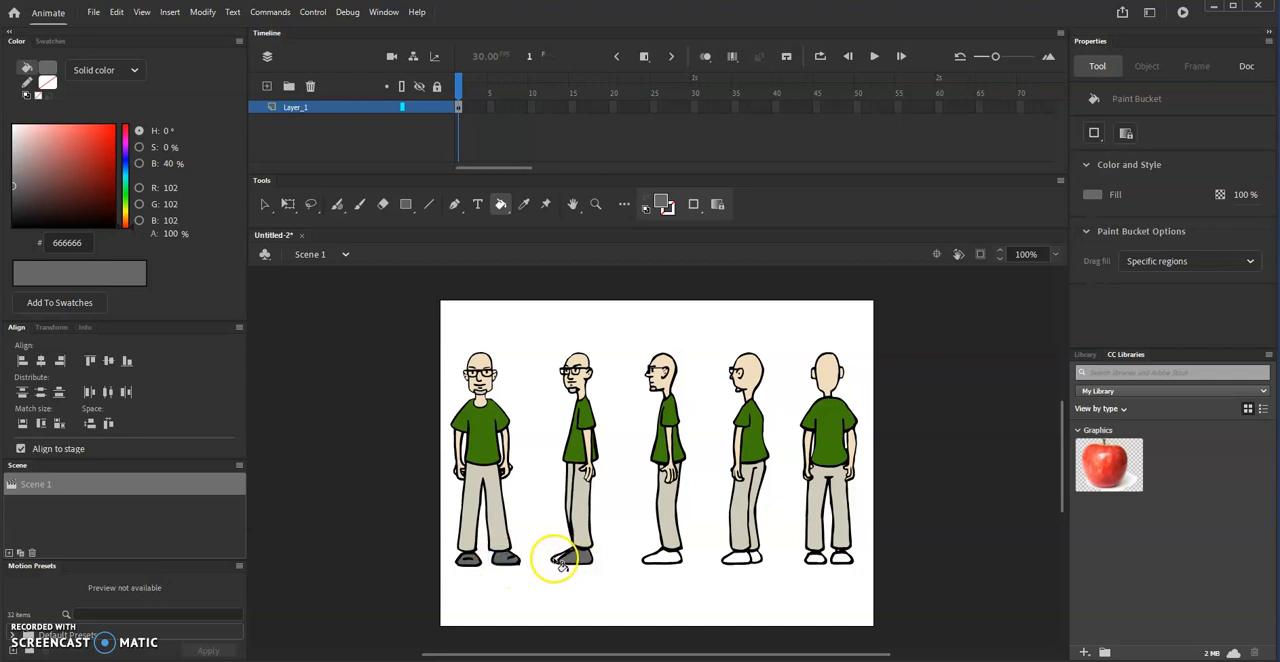
scroll(703, 472, up, 2)
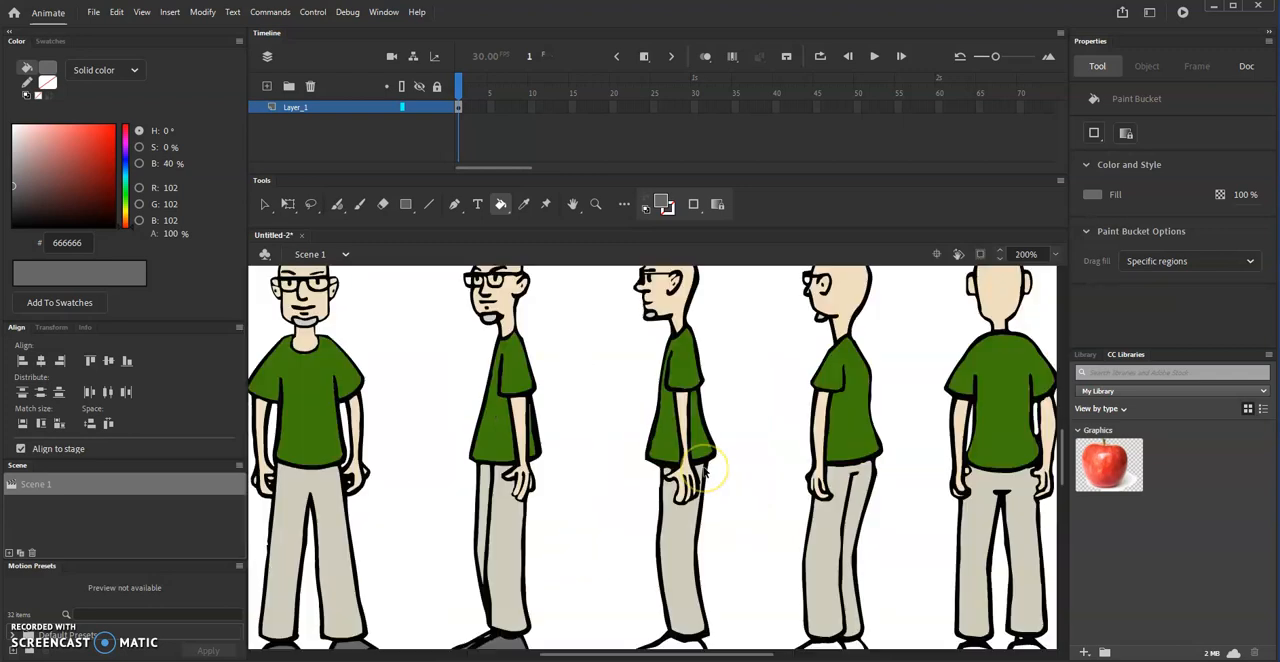
scroll(531, 600, down, 5)
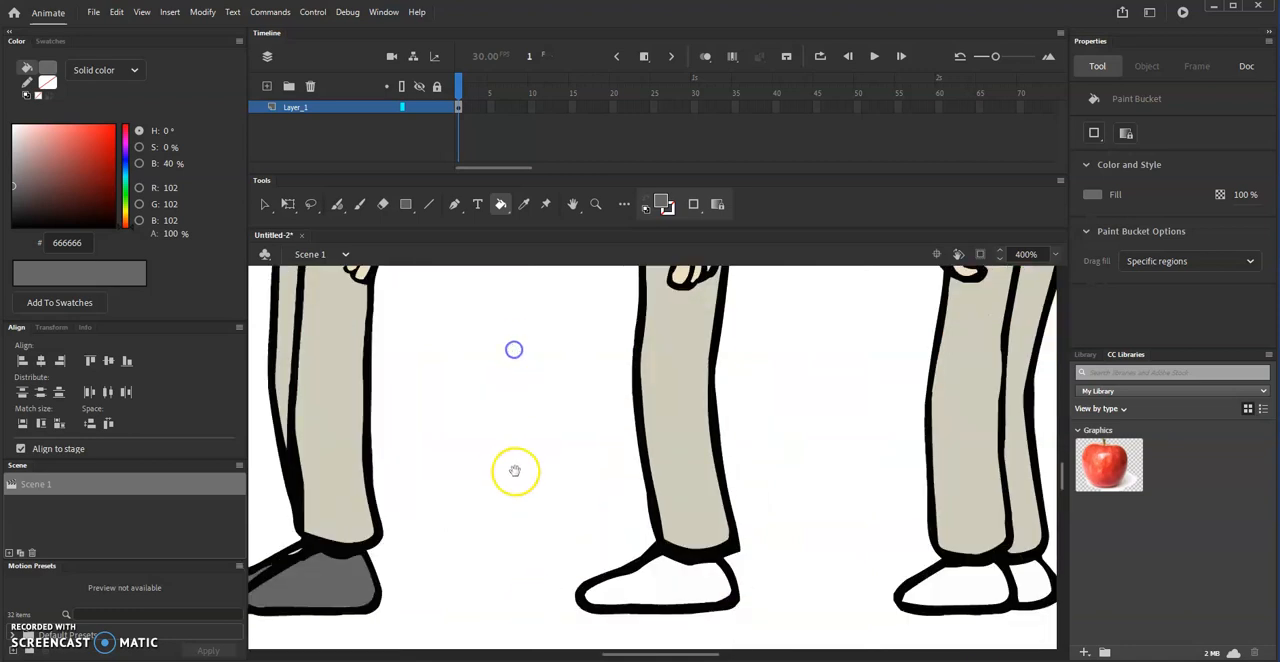
click(366, 523)
click(382, 510)
- Fill the shoes of the side-profile and rear three-quarter figures with the dark gray, undoing the stray fill on the outline
click(674, 514)
click(757, 528)
drag(931, 525, 498, 529)
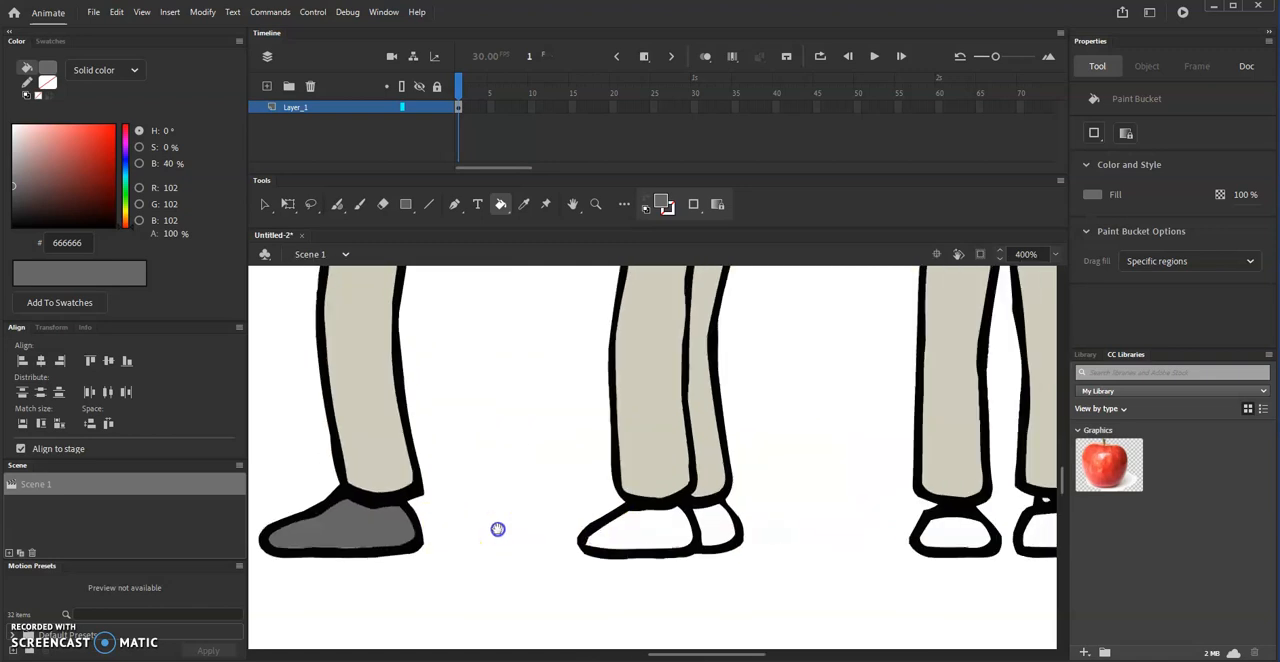
click(580, 535)
click(659, 523)
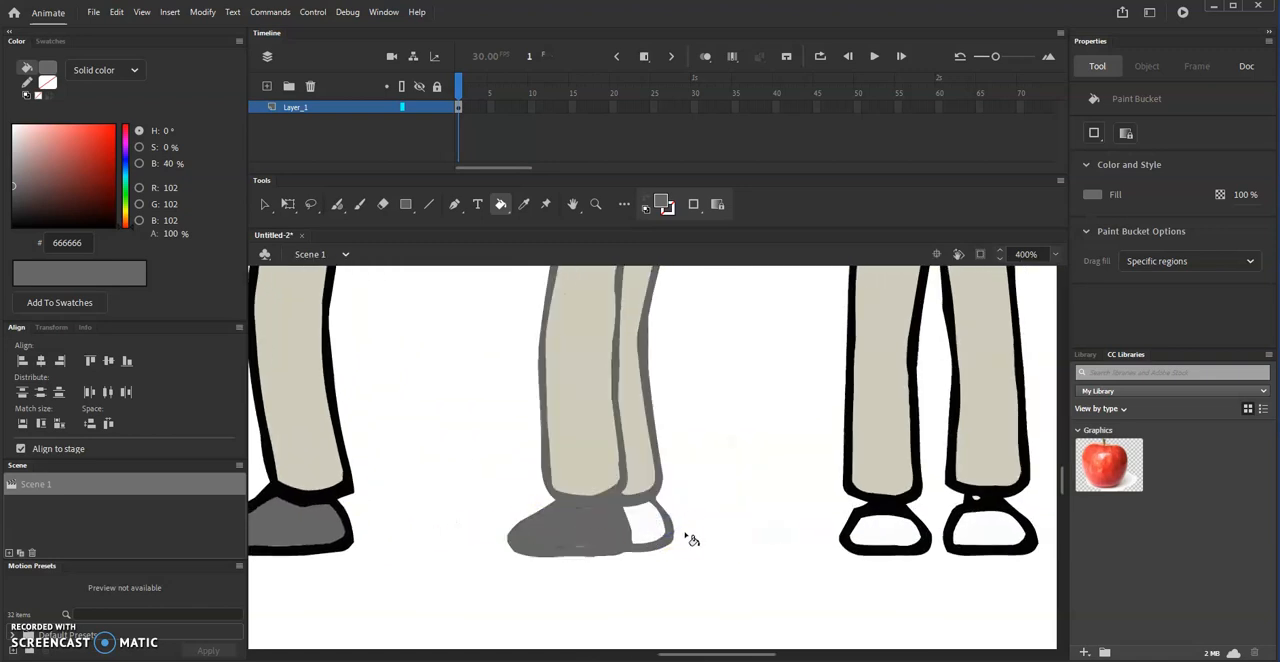
key(ctrl+z)
click(649, 526)
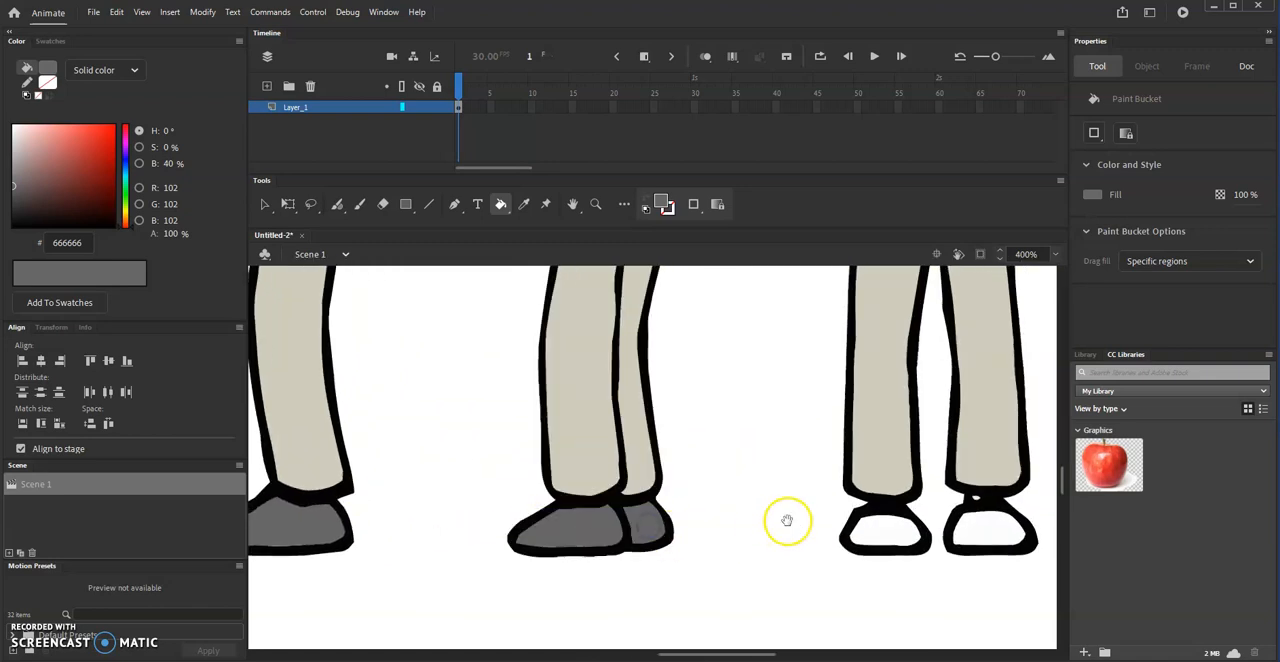
- Fill both shoes of the back-view figure with the dark gray
drag(787, 521, 608, 516)
click(702, 530)
click(806, 528)
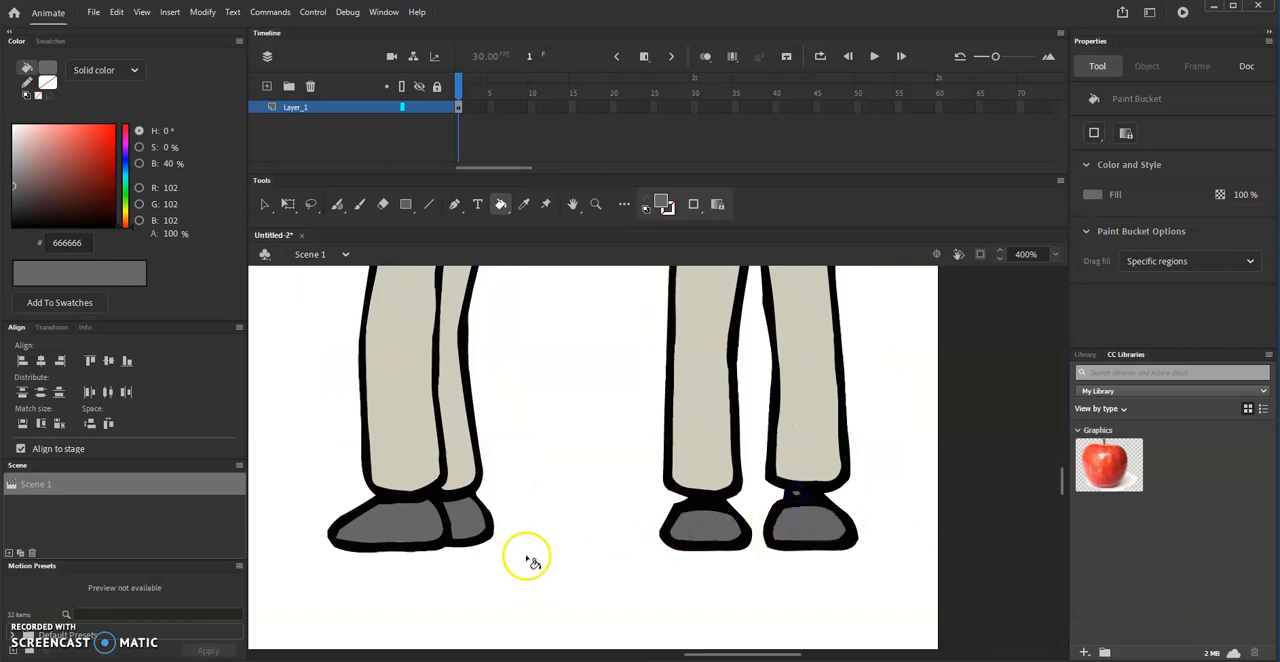
key(ctrl+minus)
key(ctrl+minus)
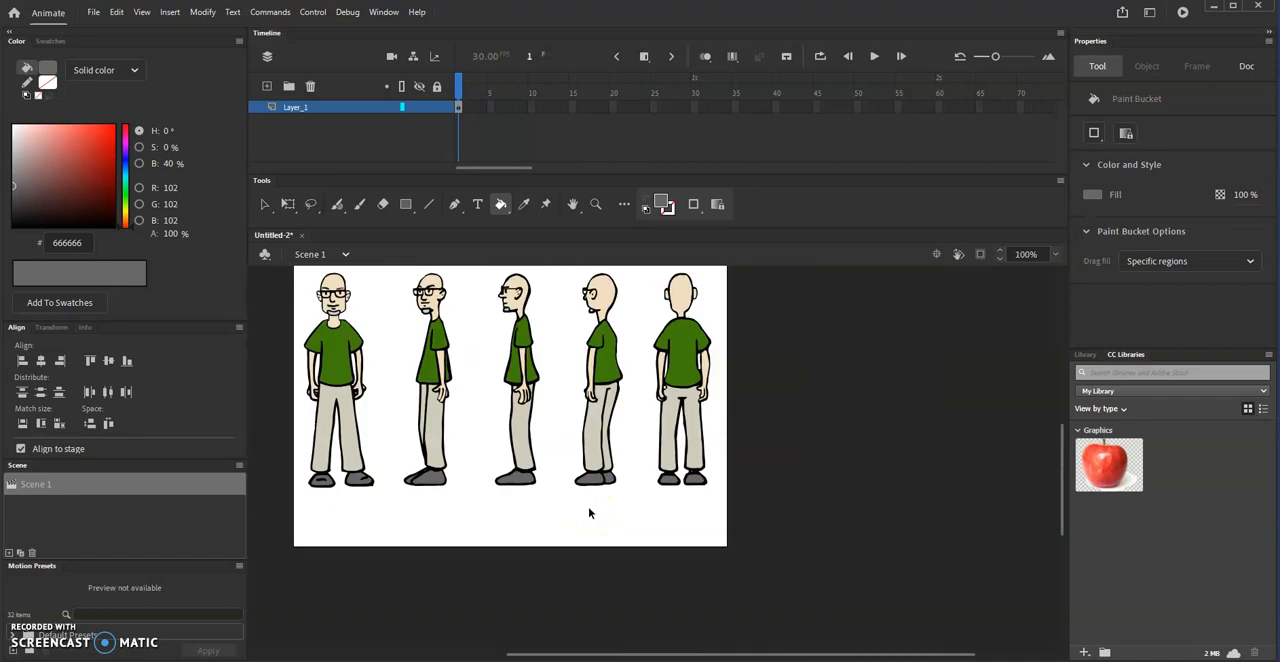
- Group the front-view figure's shapes and move the group off the canvas to just below the stage
drag(589, 510, 690, 590)
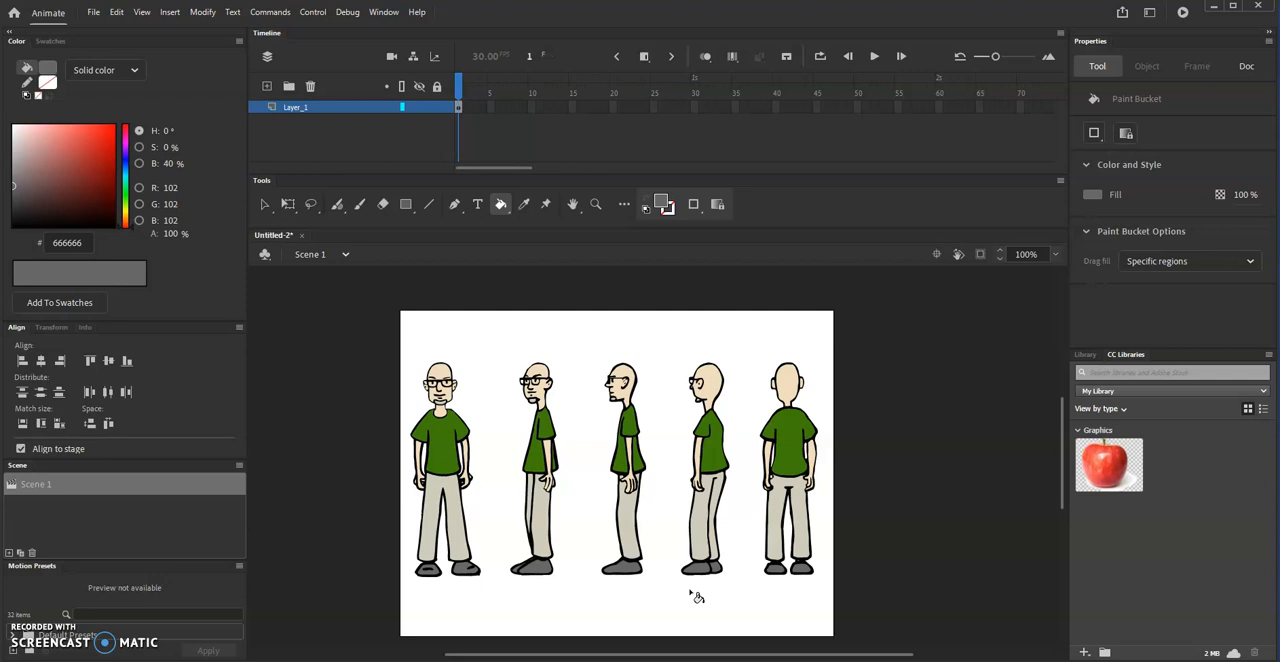
scroll(600, 588, down, 3)
scroll(600, 588, up, 3)
click(265, 205)
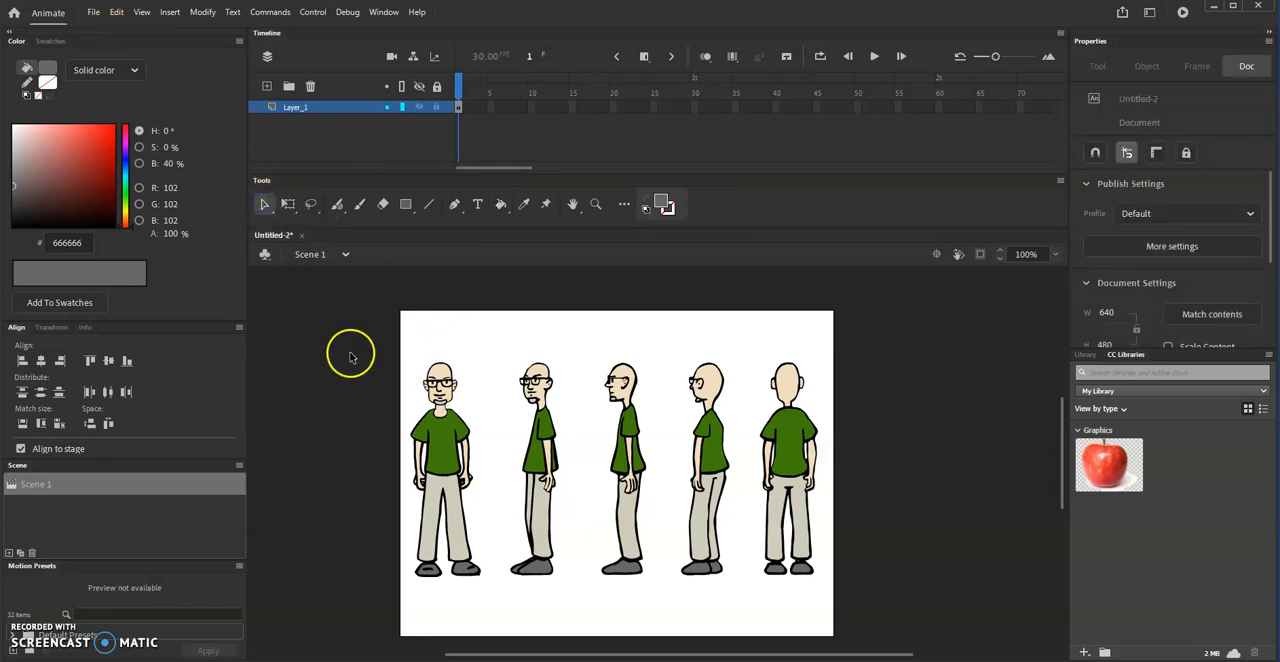
mouse_move(394, 348)
mouse_down()
mouse_move(494, 554)
mouse_move(500, 592)
mouse_move(486, 586)
mouse_up()
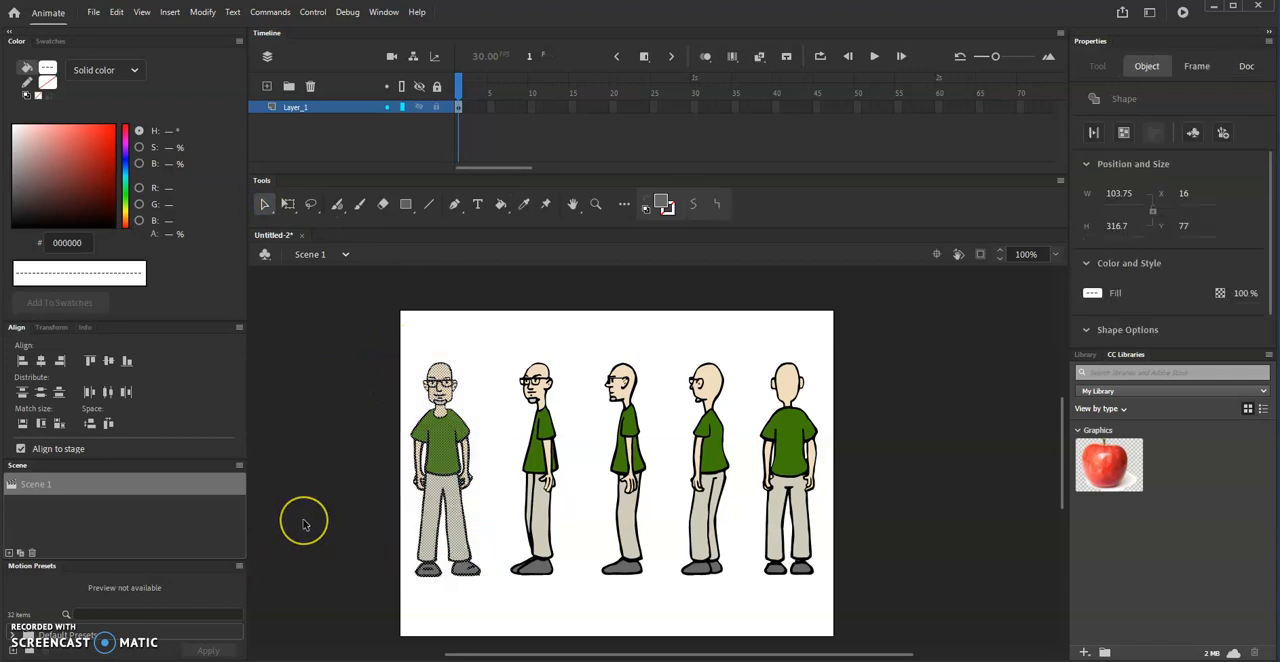
key(ctrl+g)
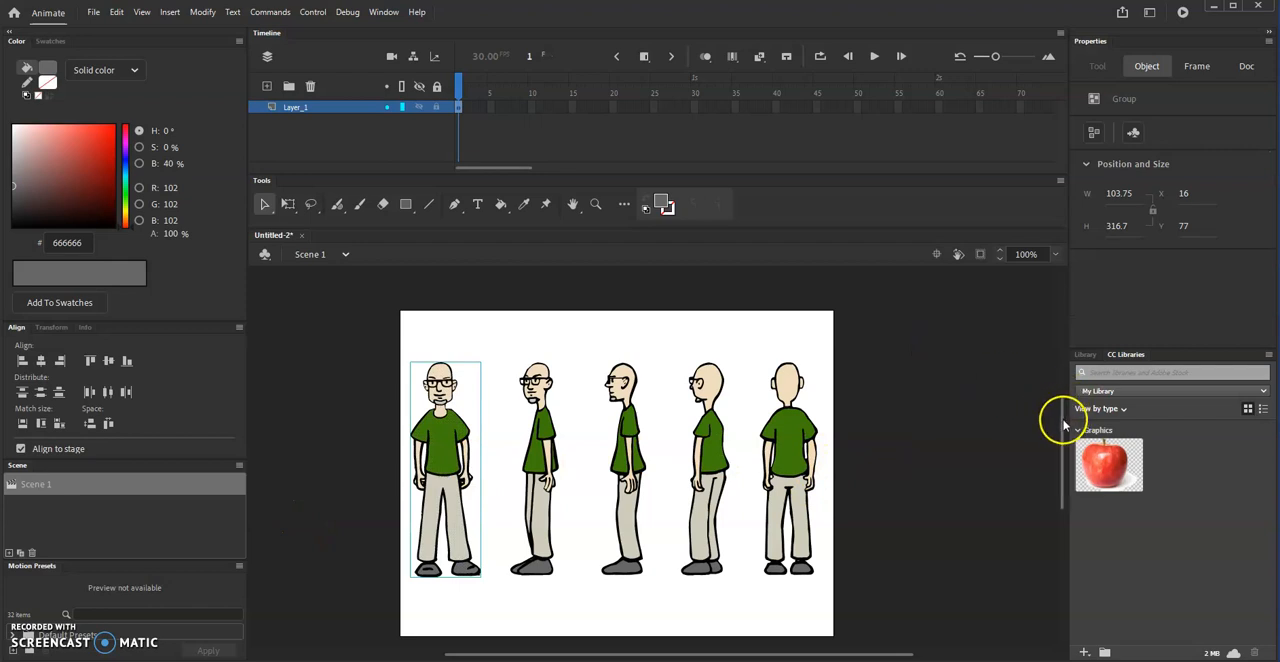
scroll(1063, 425, down, 3)
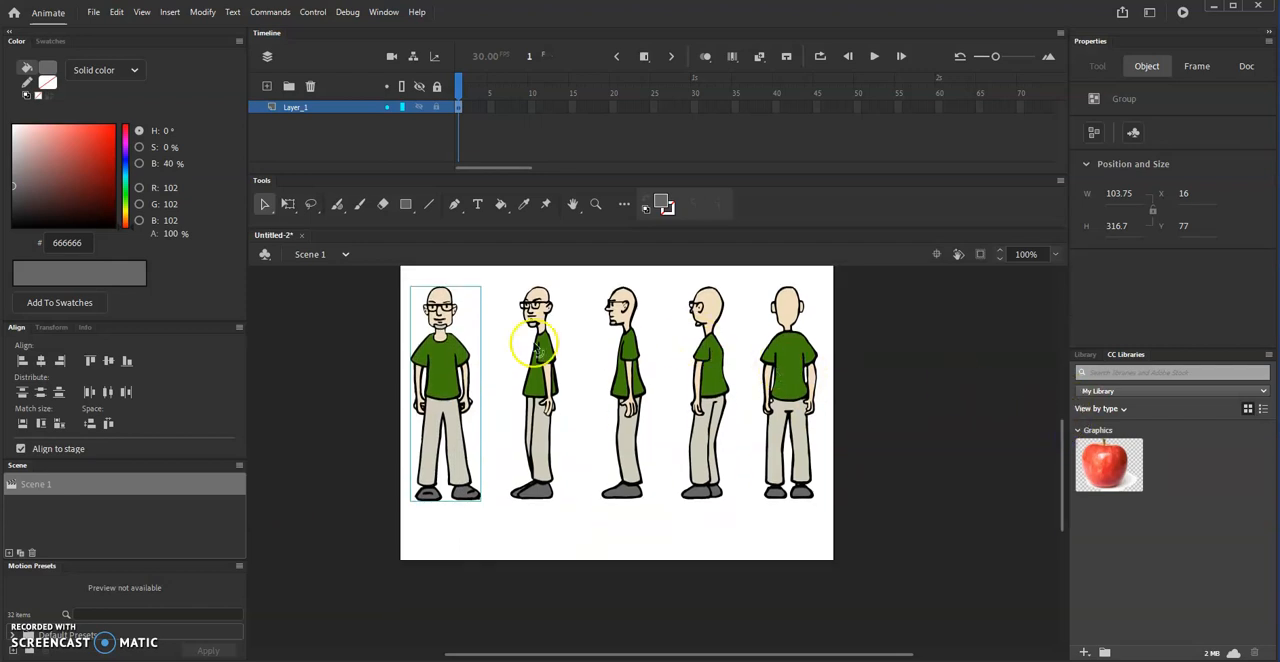
drag(443, 322, 428, 612)
- Group the front three-quarter figure's shapes and move the group below the stage beside the front-view figure
drag(495, 277, 577, 517)
key(ctrl+g)
drag(560, 392, 534, 658)
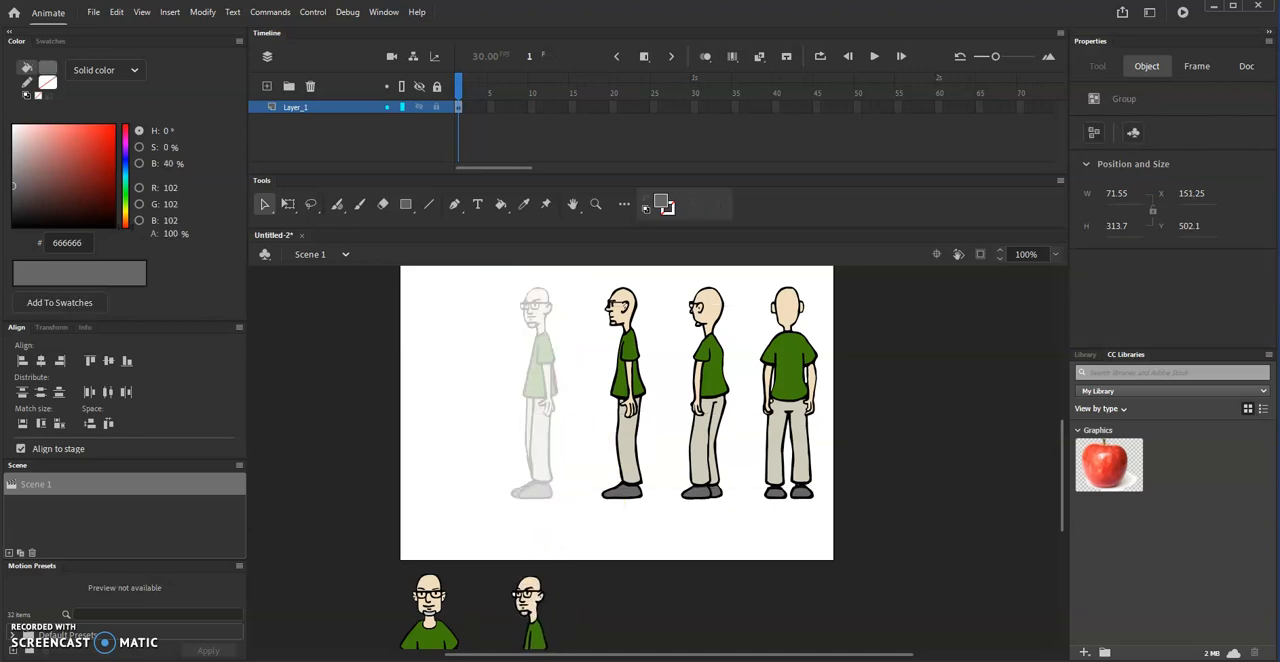
click(571, 434)
click(555, 308)
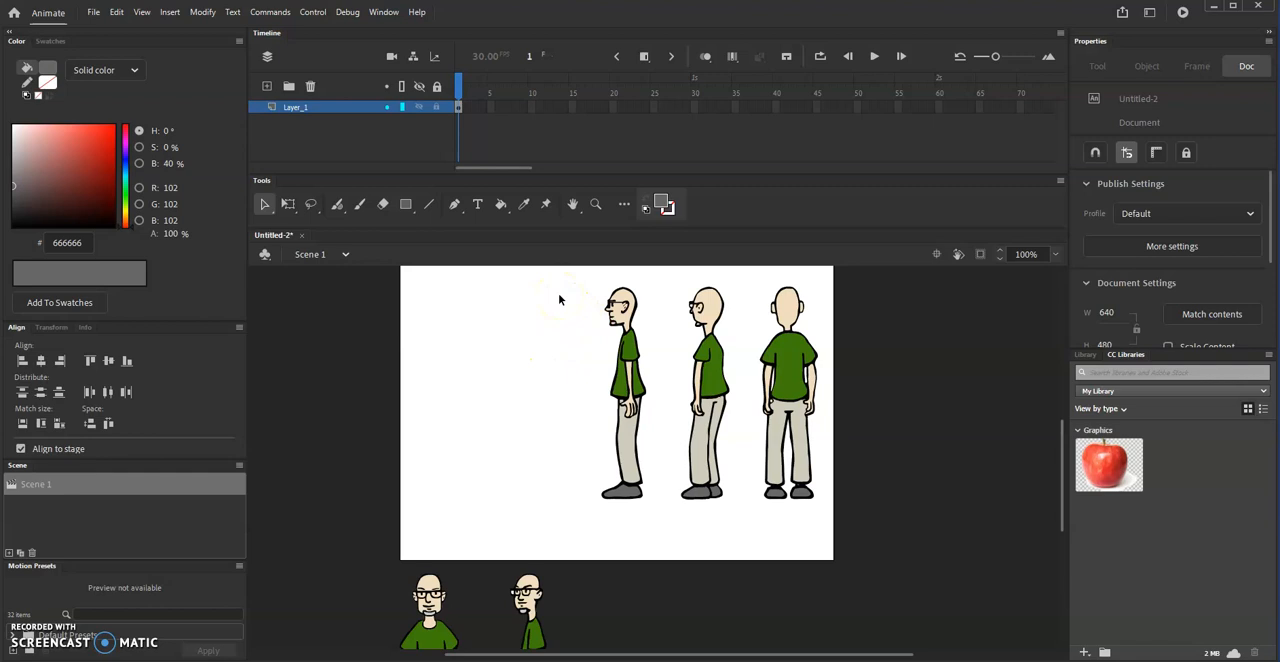
- Group the side-profile and rear three-quarter figures separately and move each group into the row below the stage
drag(574, 271, 661, 525)
key(ctrl+g)
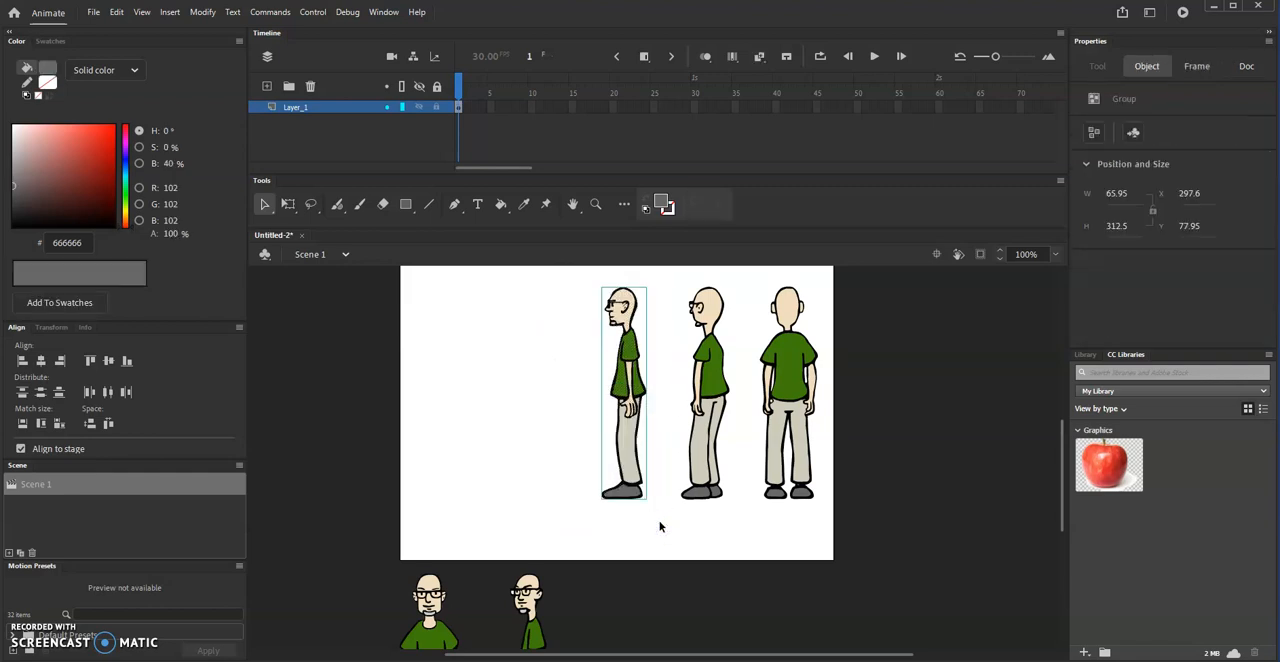
drag(640, 288, 742, 527)
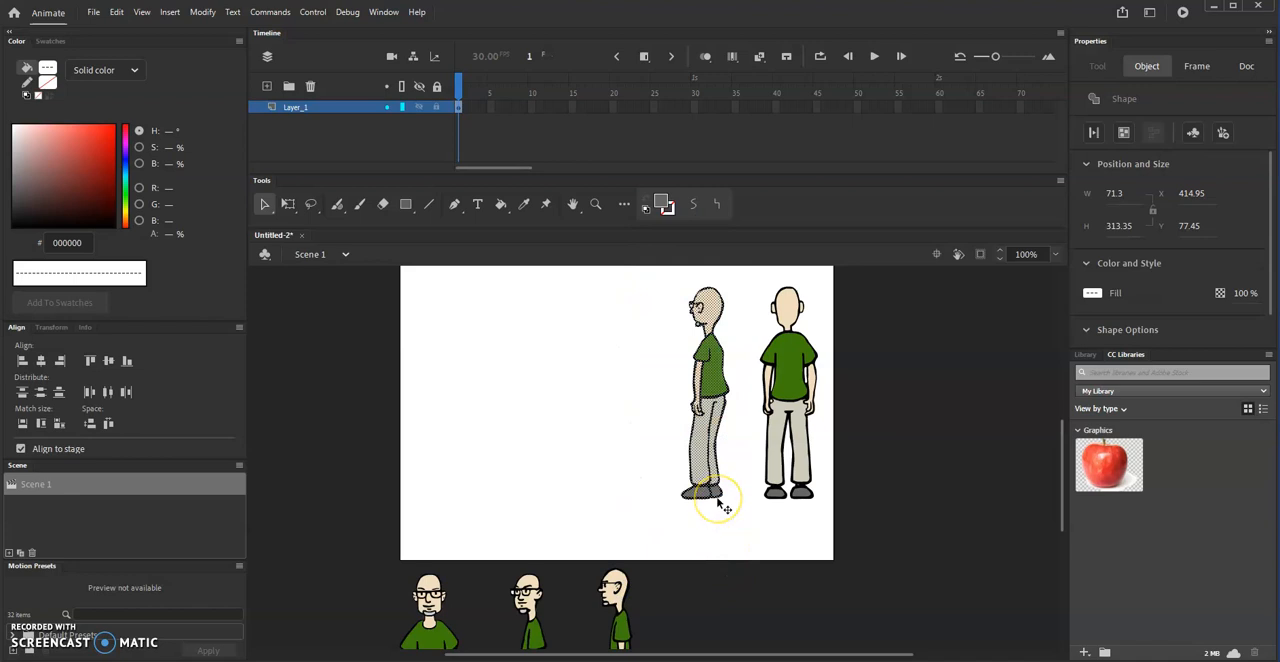
key(ctrl+g)
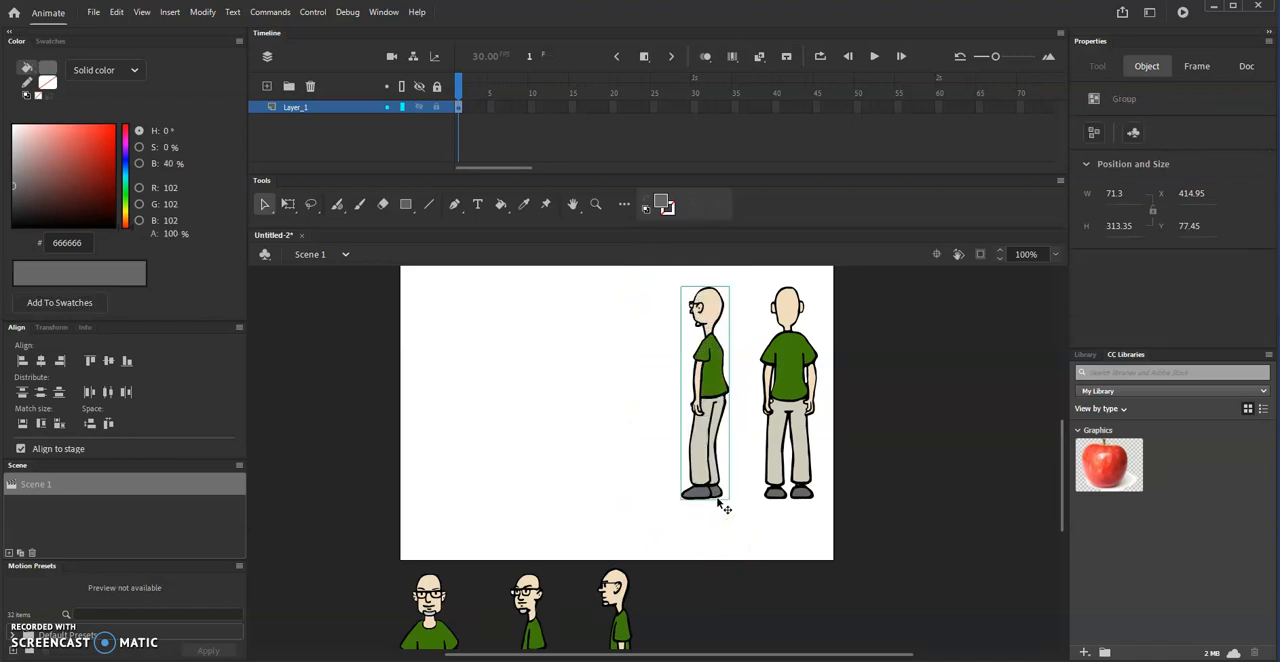
drag(714, 390, 723, 660)
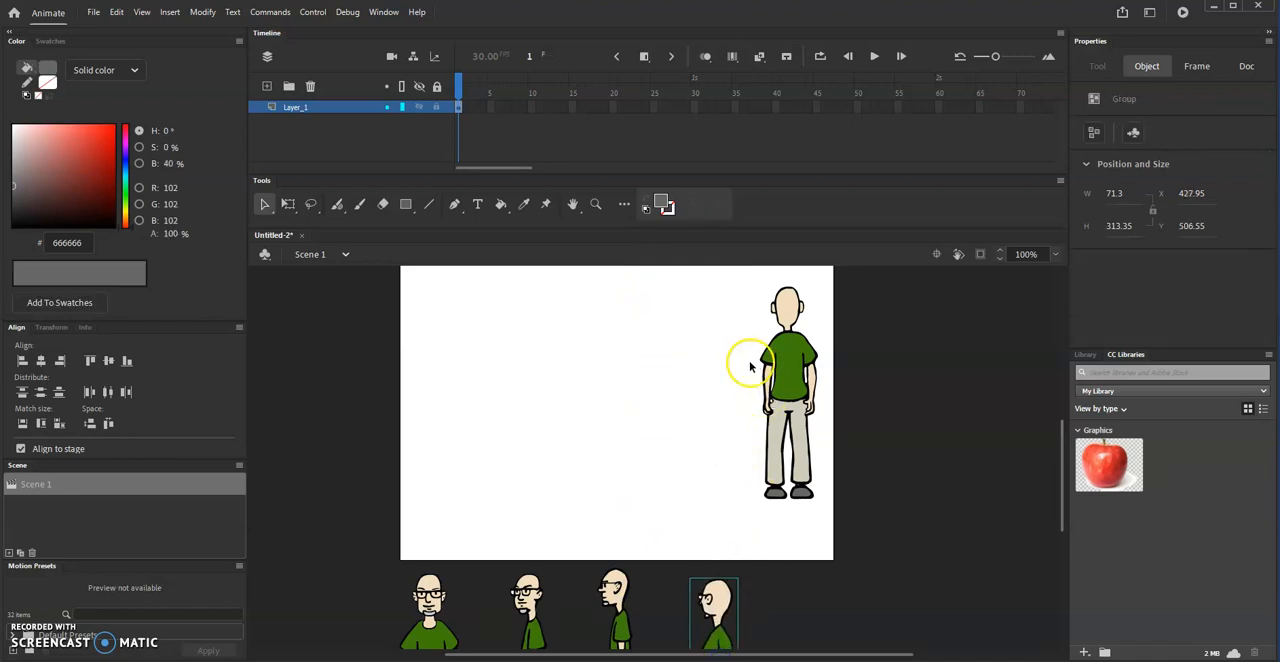
- Group the back-view figure's shapes and move the group to the end of the row below the stage
drag(745, 276, 842, 533)
click(614, 397)
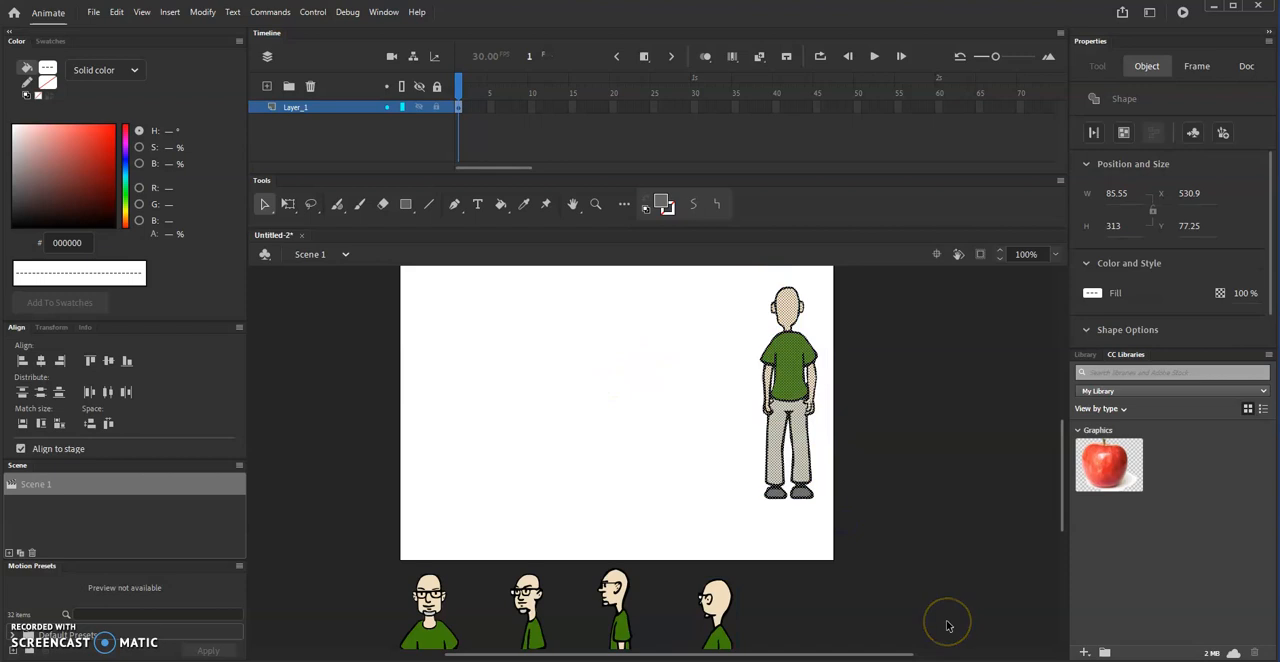
key(ctrl+g)
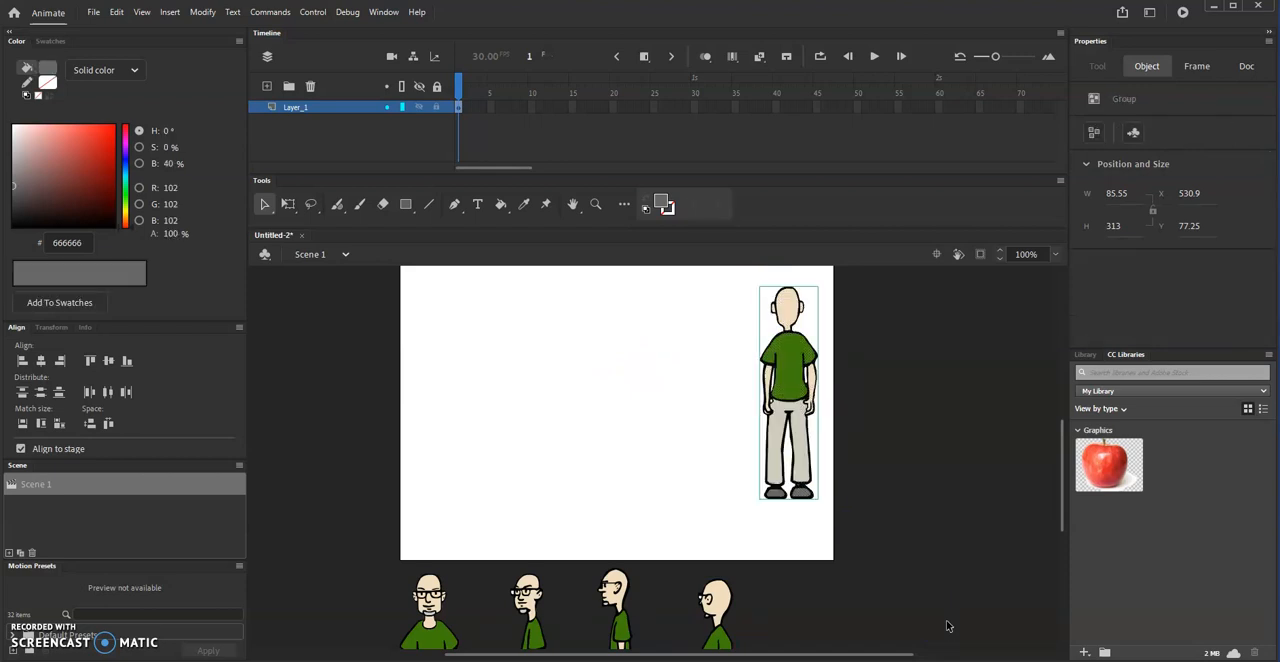
drag(777, 366, 806, 647)
drag(1059, 488, 1063, 527)
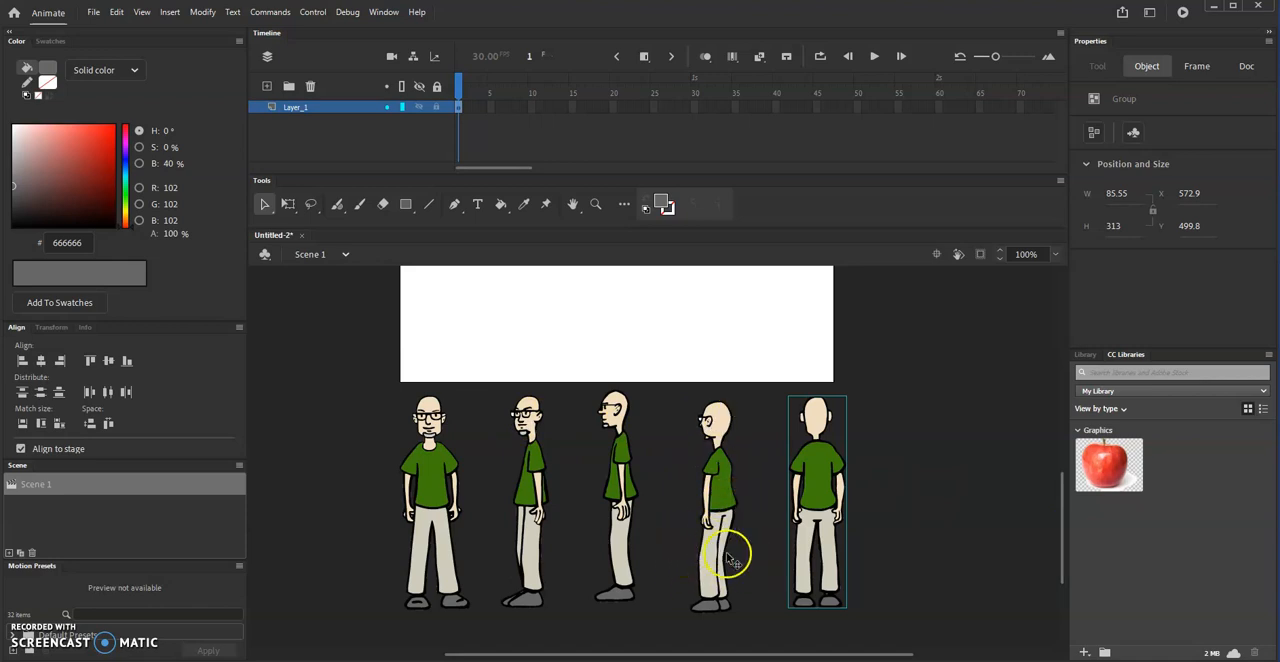
click(903, 459)
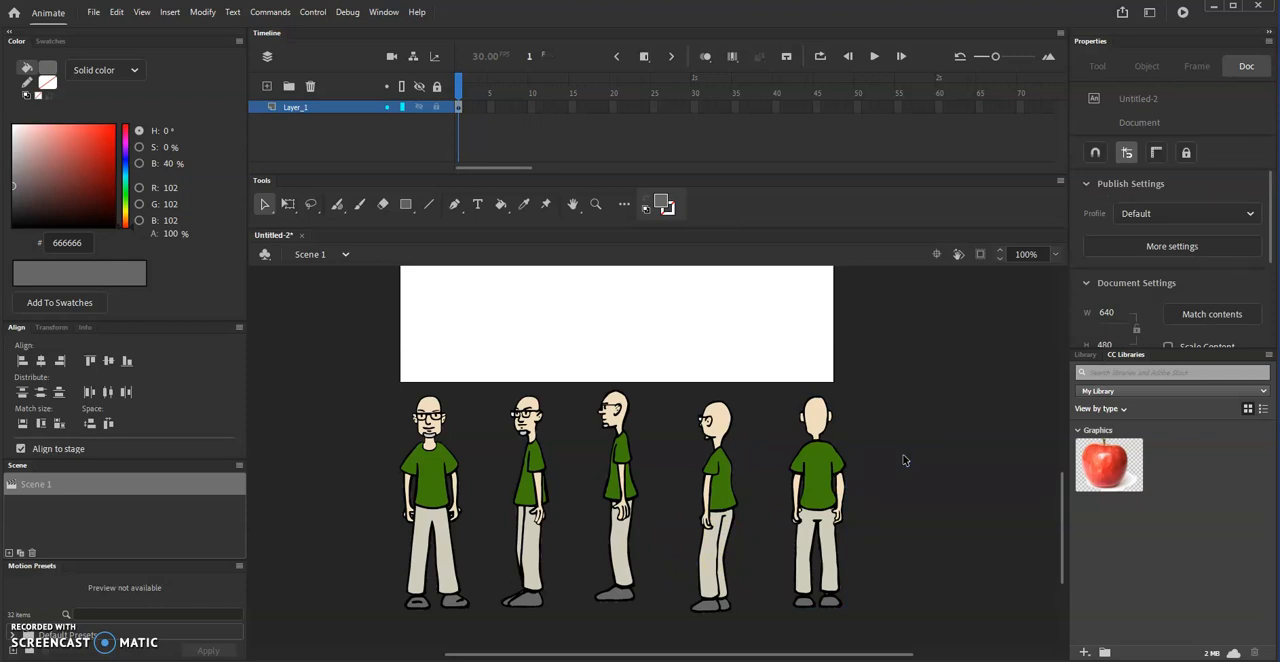
- Break apart the rear three-quarter figure and delete the white fill inside its glasses lens
key(ctrl+equal)
key(ctrl+equal)
key(ctrl+equal)
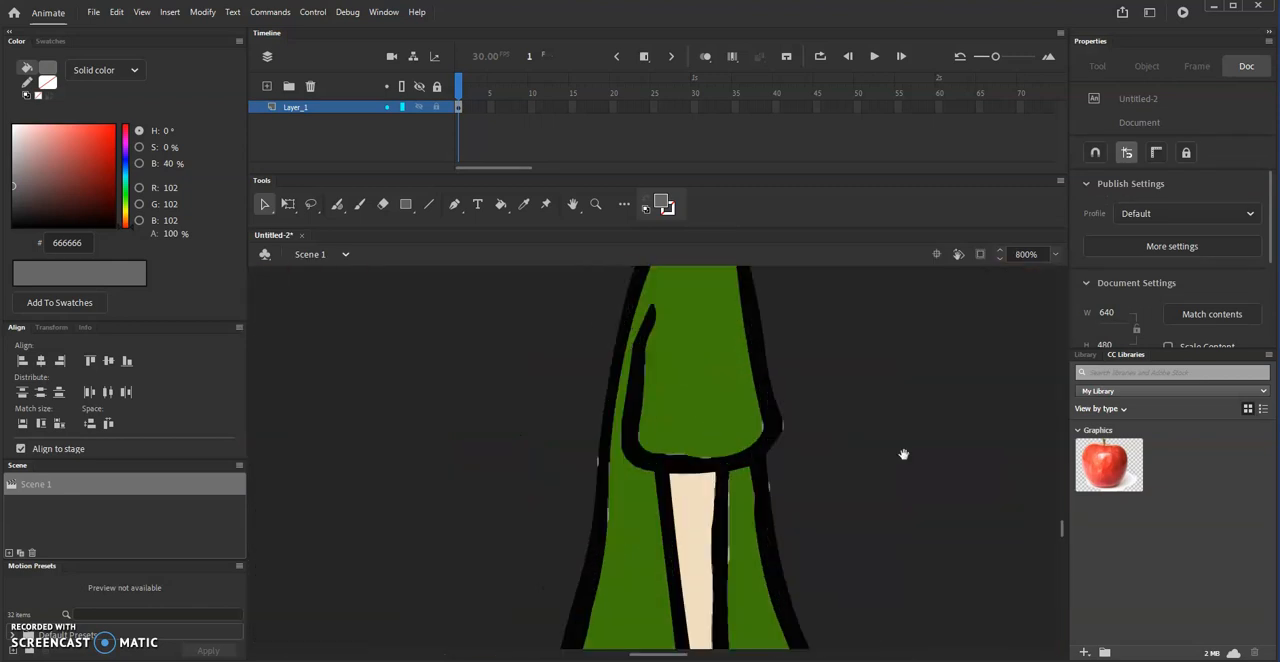
drag(918, 394, 645, 640)
drag(838, 396, 447, 411)
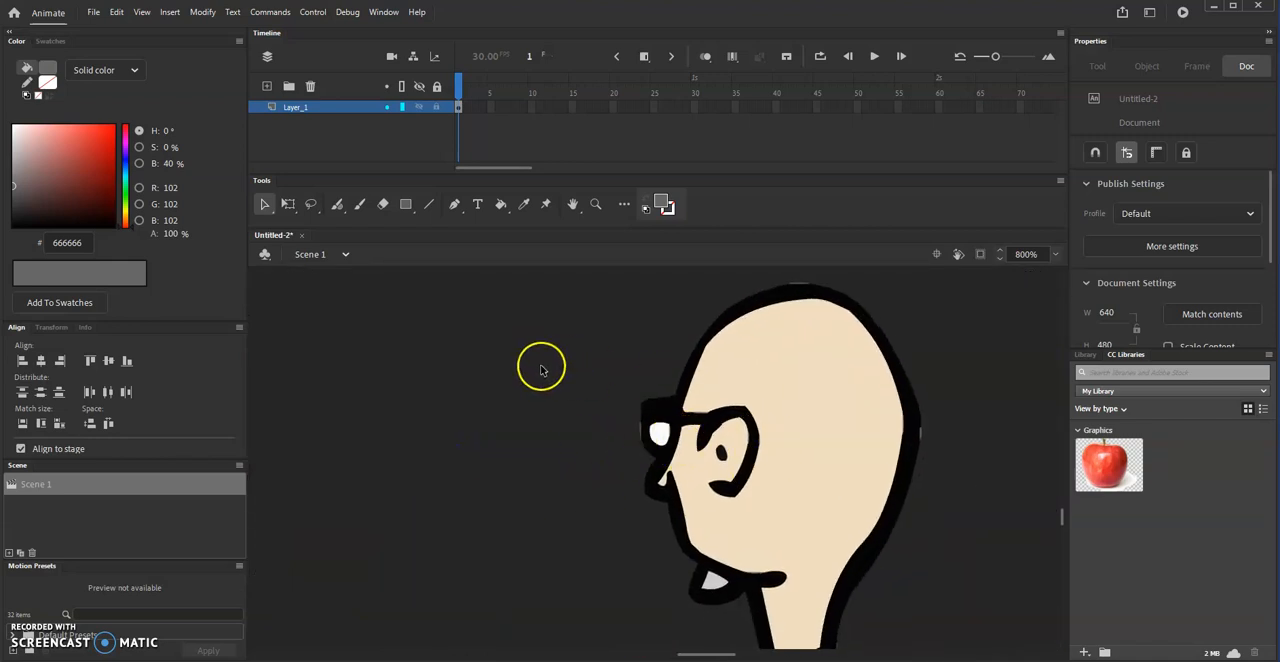
click(752, 394)
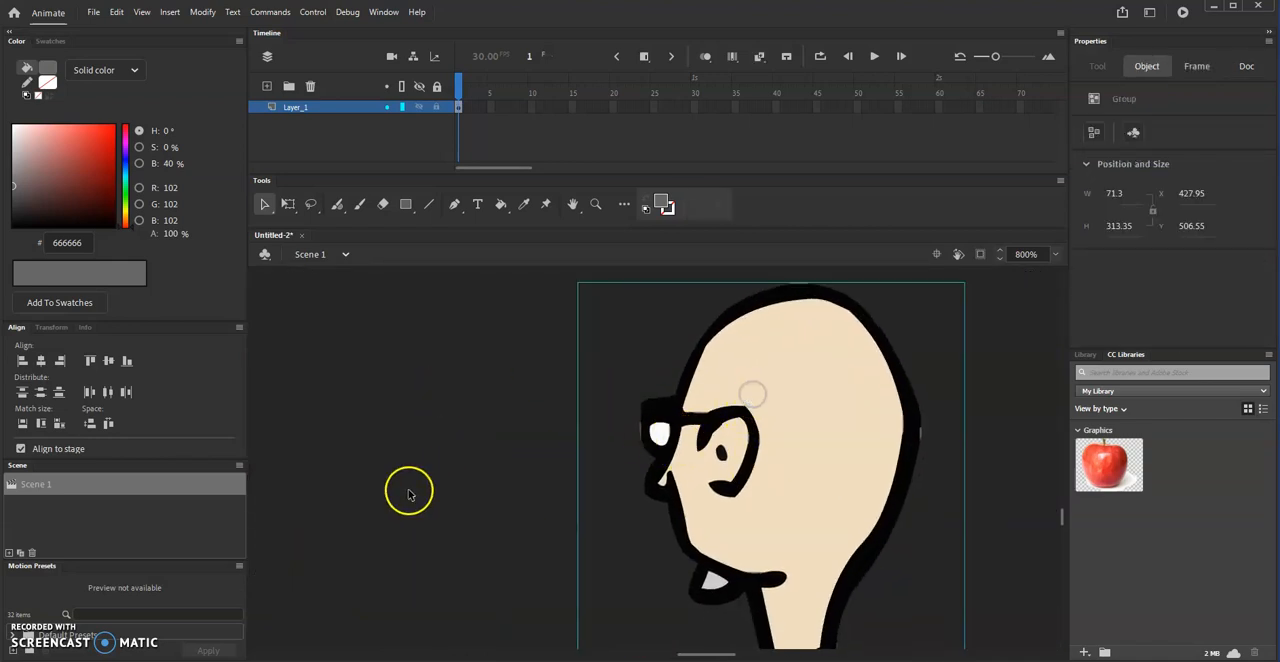
click(200, 14)
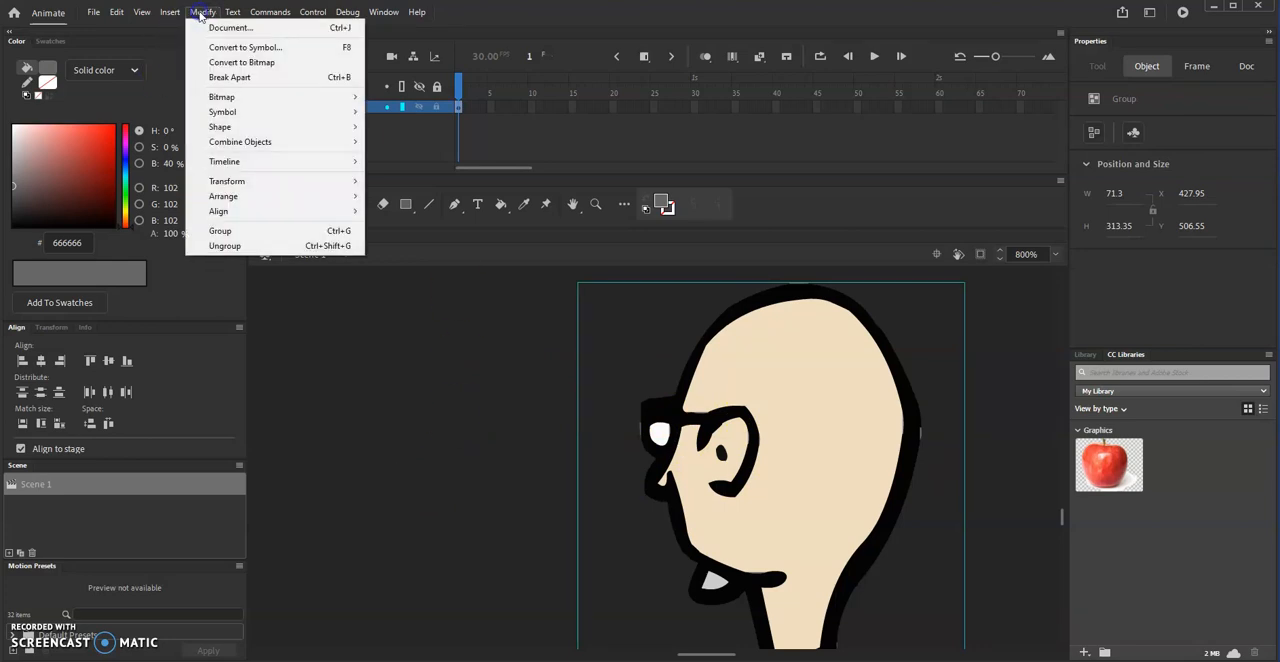
click(229, 77)
click(352, 325)
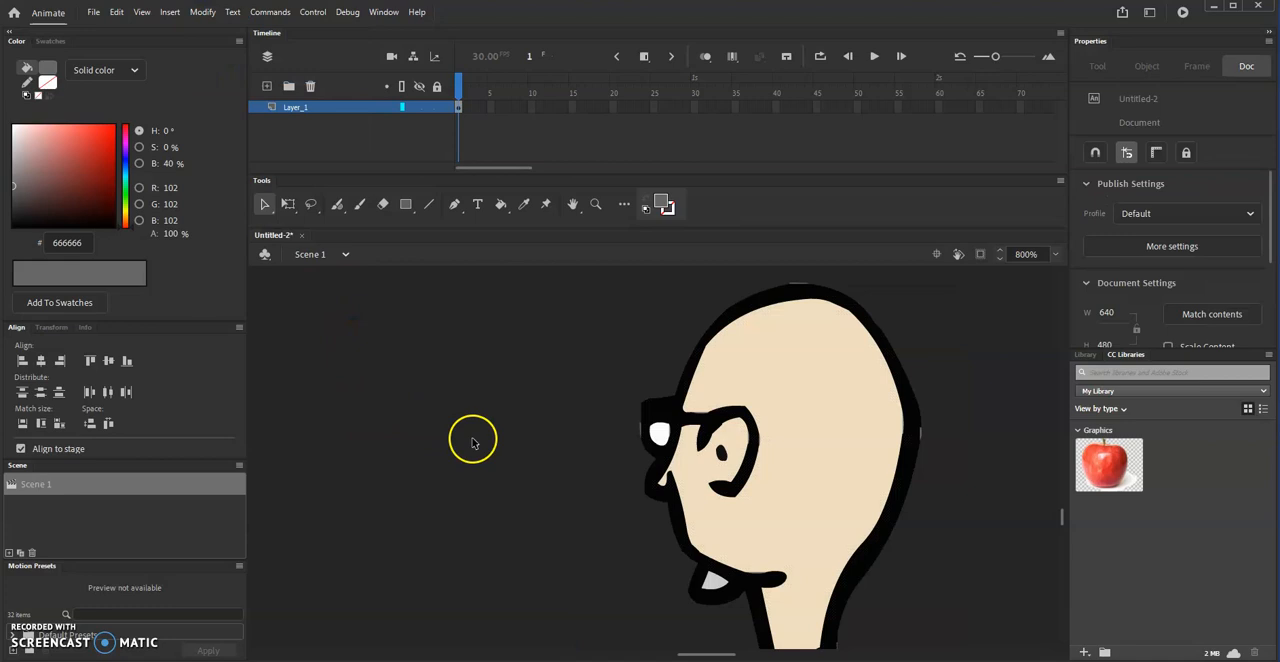
click(661, 436)
key(Delete)
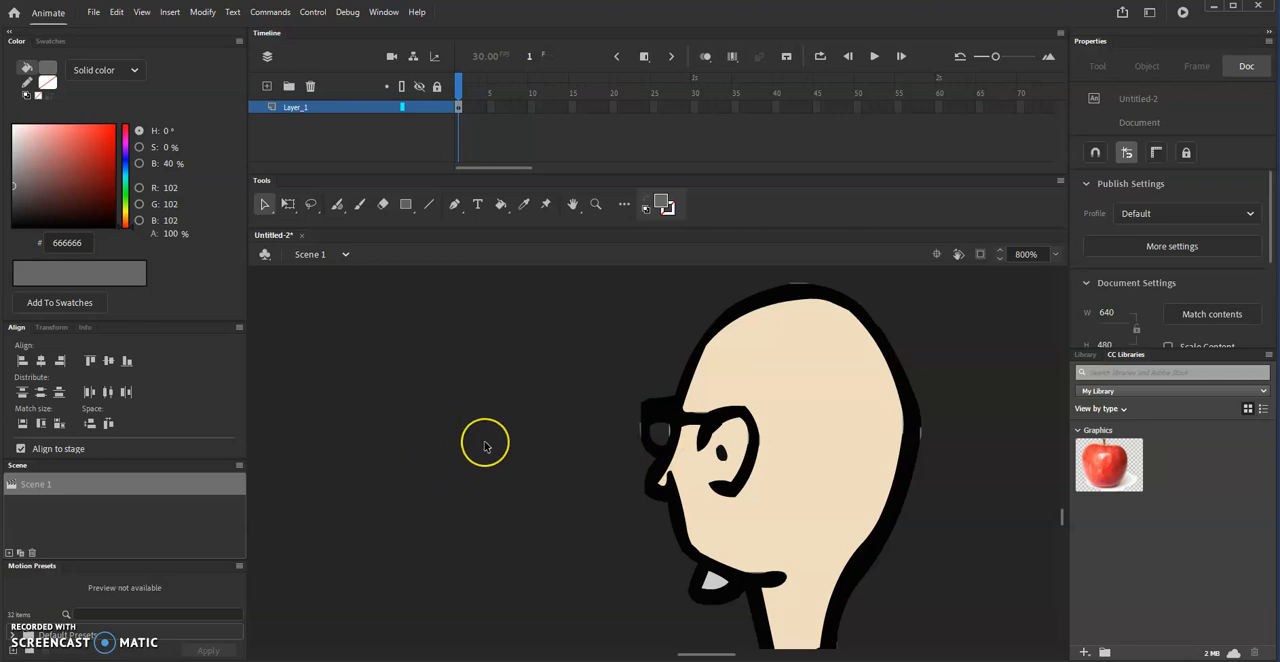
- Regroup all the shapes of the rear three-quarter figure and deselect it
key(ctrl+minus)
key(ctrl+minus)
key(ctrl+minus)
key(ctrl+minus)
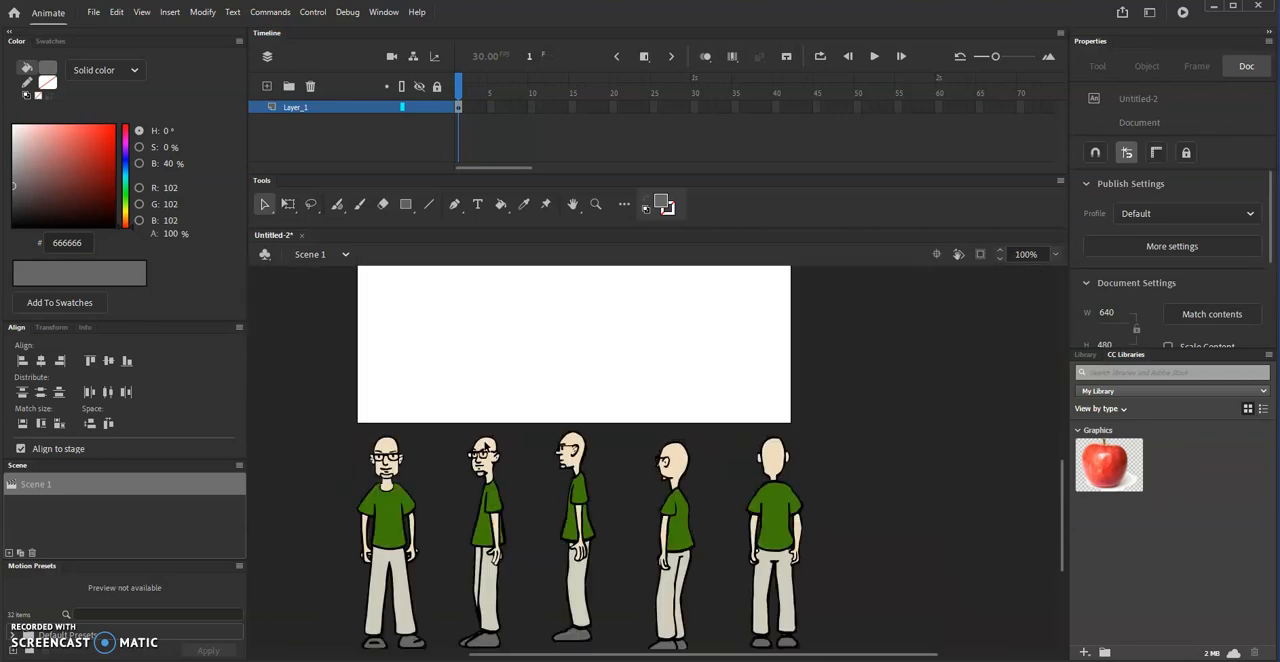
drag(686, 437, 729, 579)
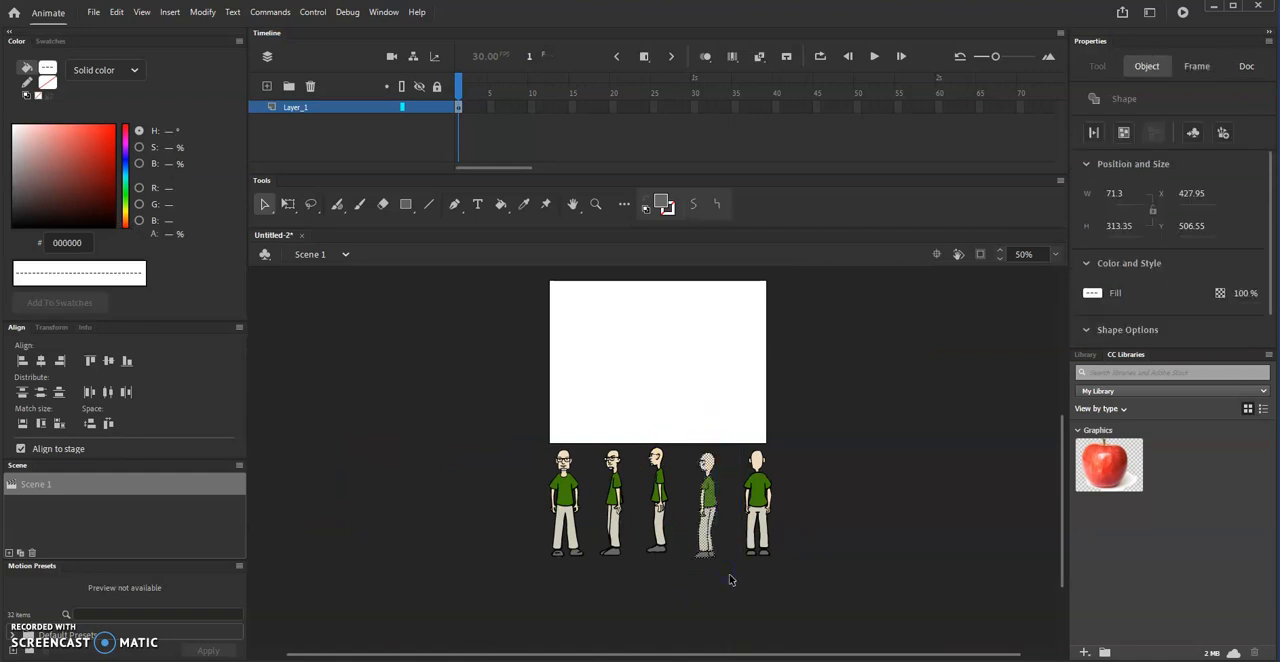
key(ctrl+g)
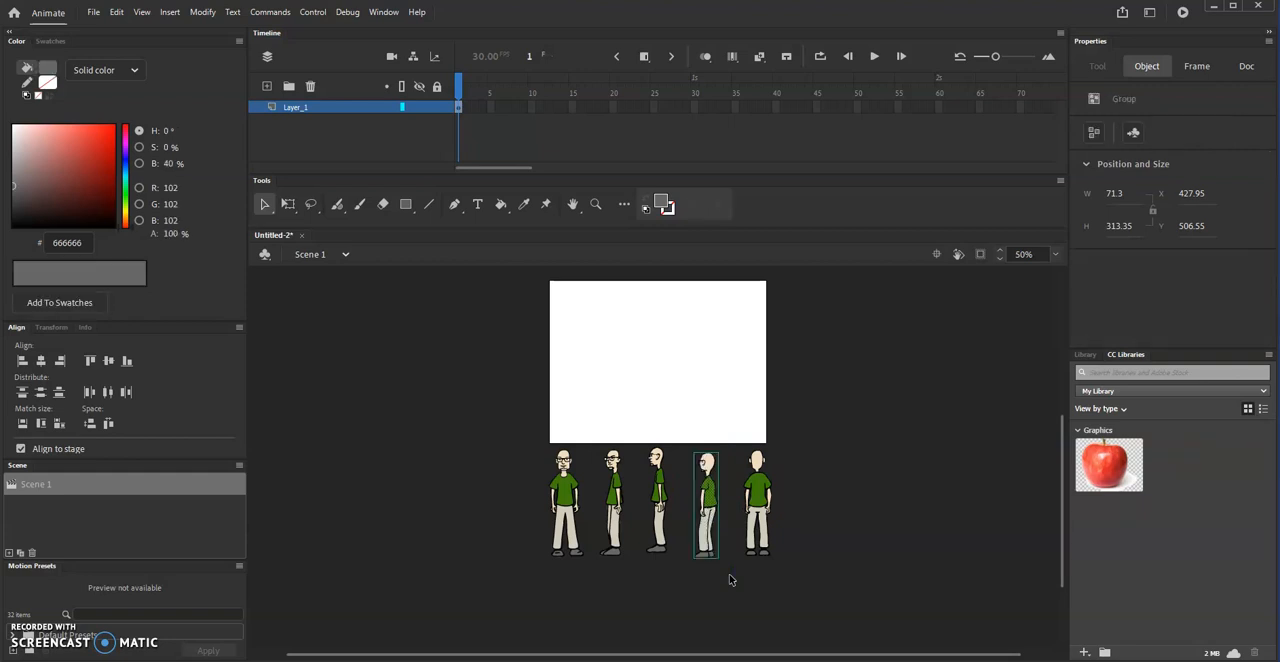
click(611, 568)
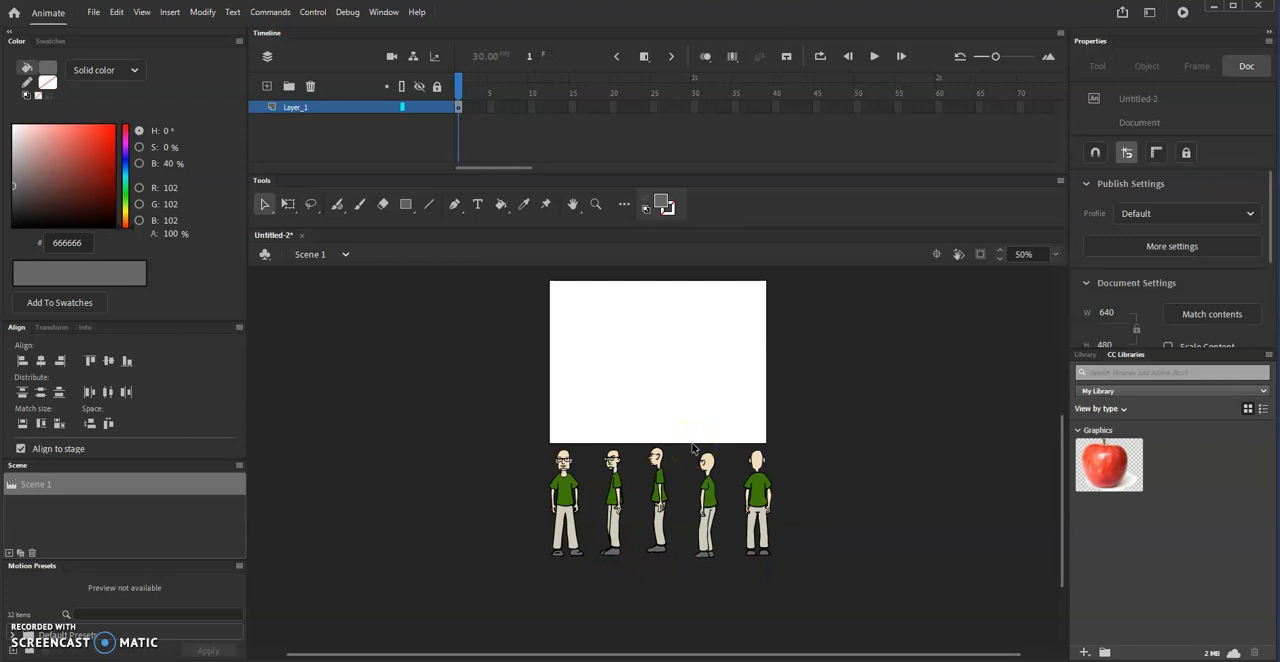
- Break apart the front three-quarter figure and remove the white fill from the outer part of its far glasses lens
key(ctrl+equal)
key(ctrl+equal)
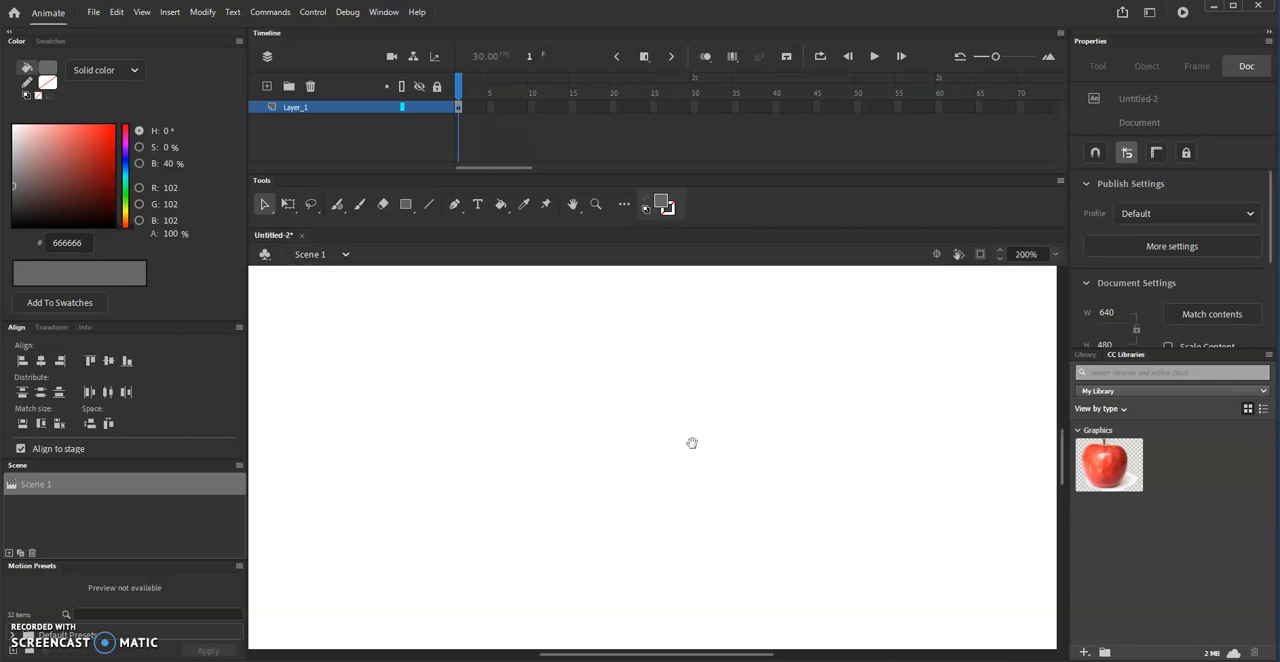
scroll(690, 440, down, 8)
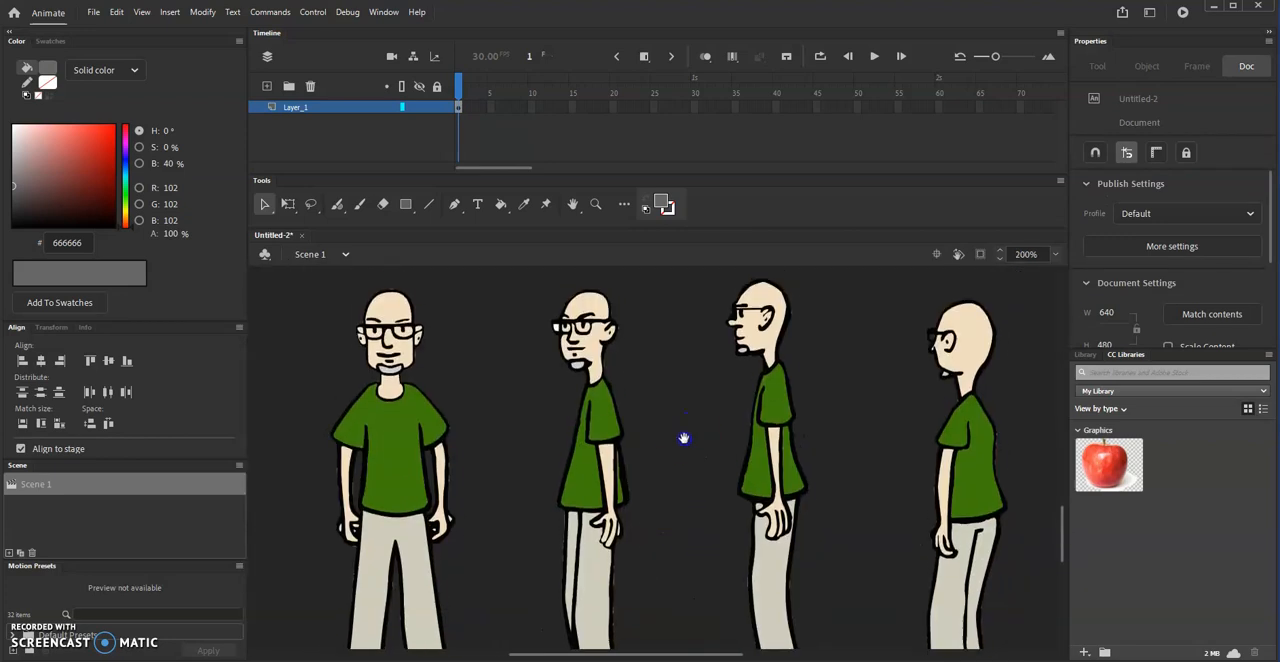
drag(674, 445, 674, 481)
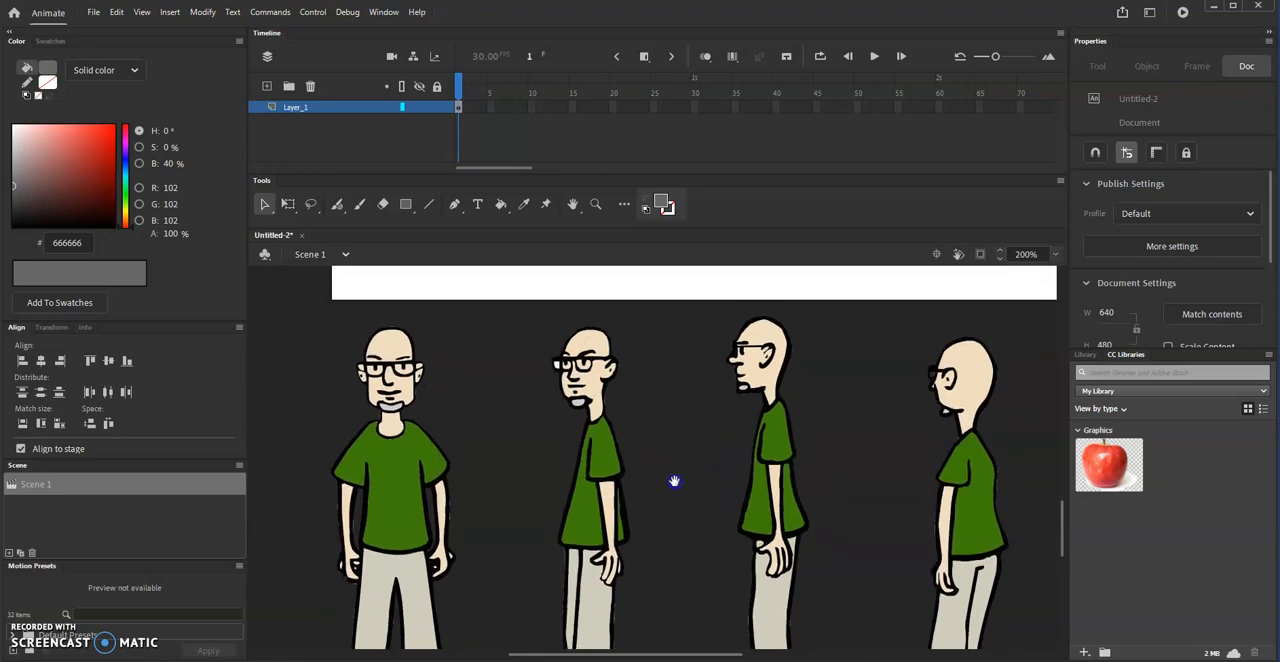
click(597, 455)
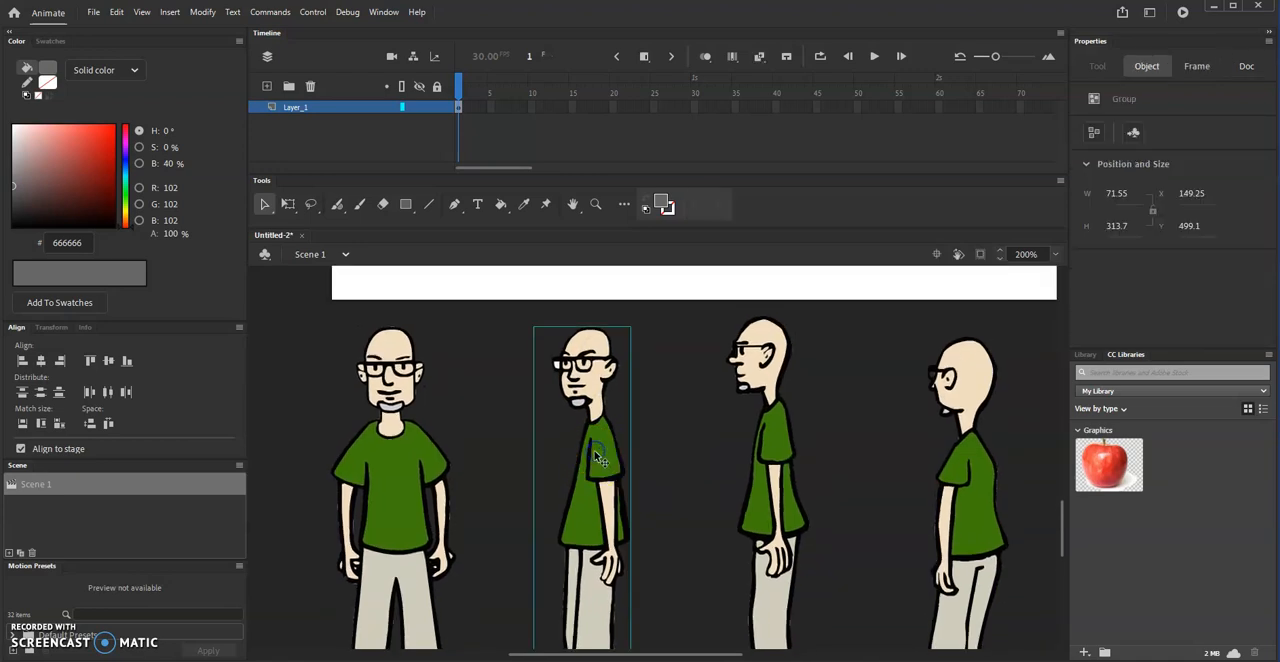
click(198, 15)
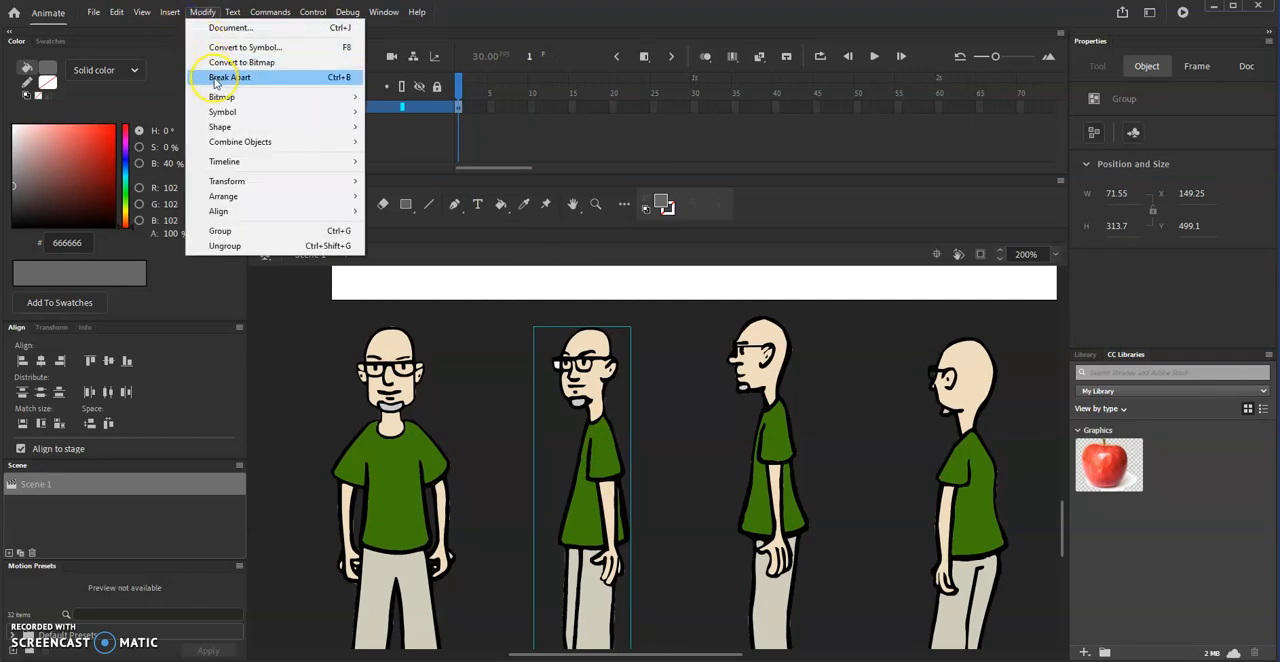
click(214, 79)
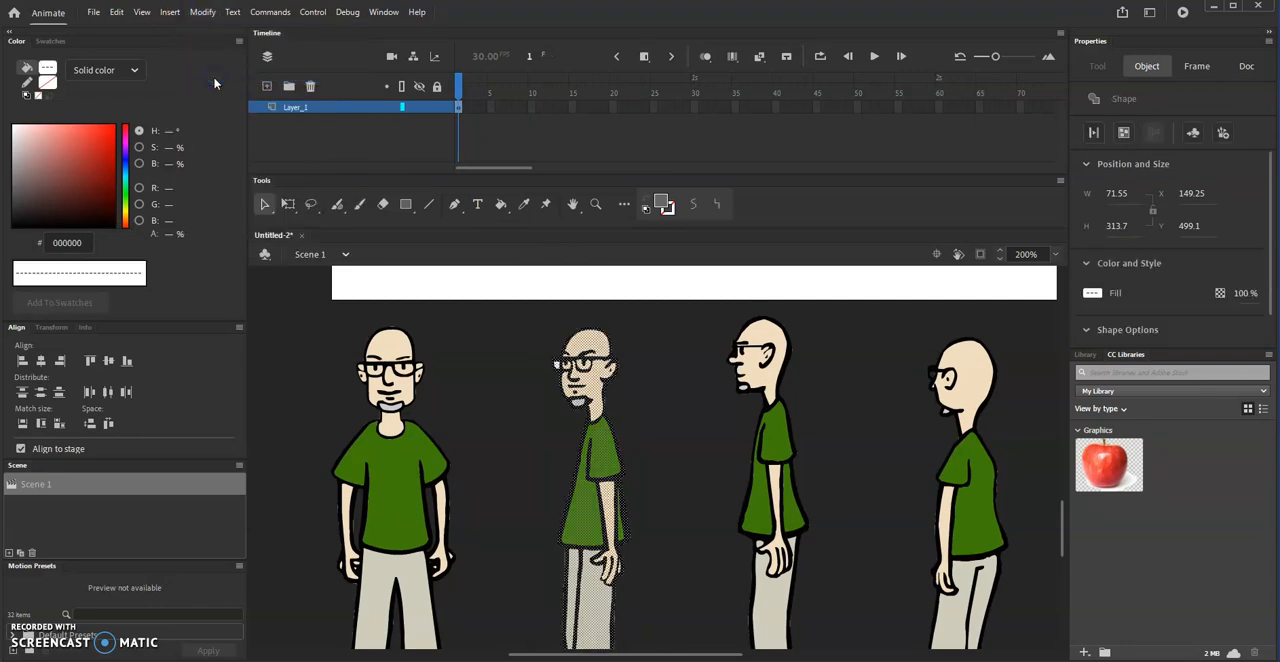
click(500, 371)
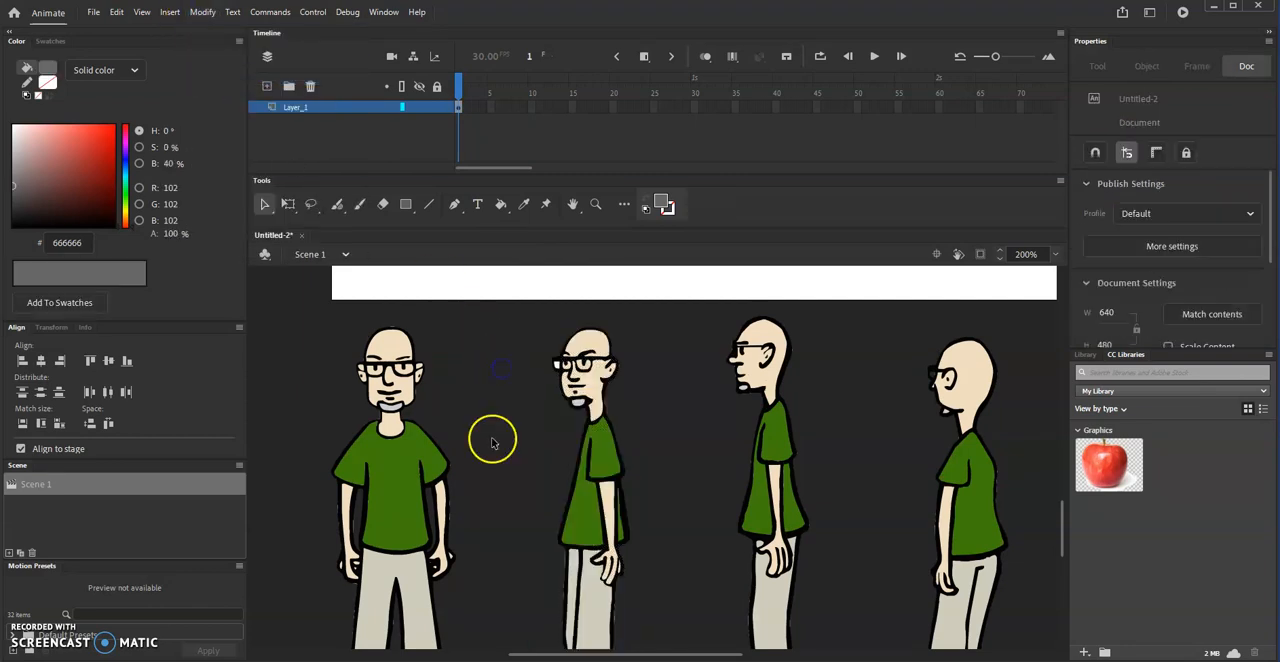
click(558, 368)
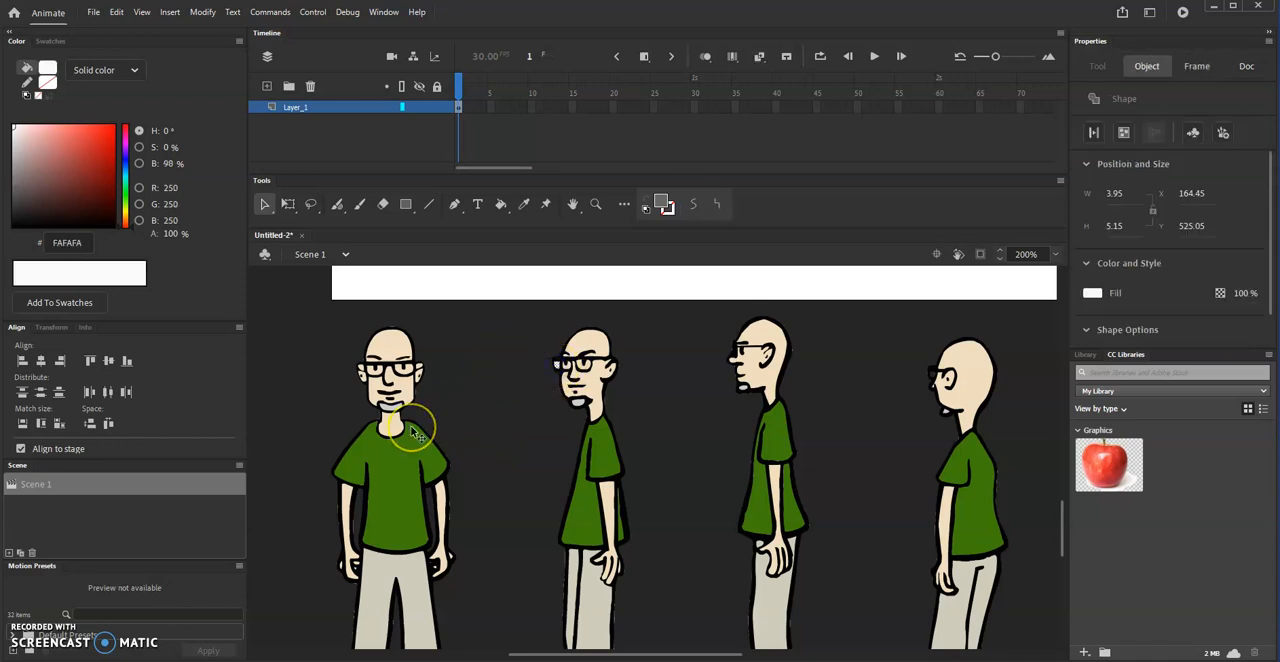
key(Escape)
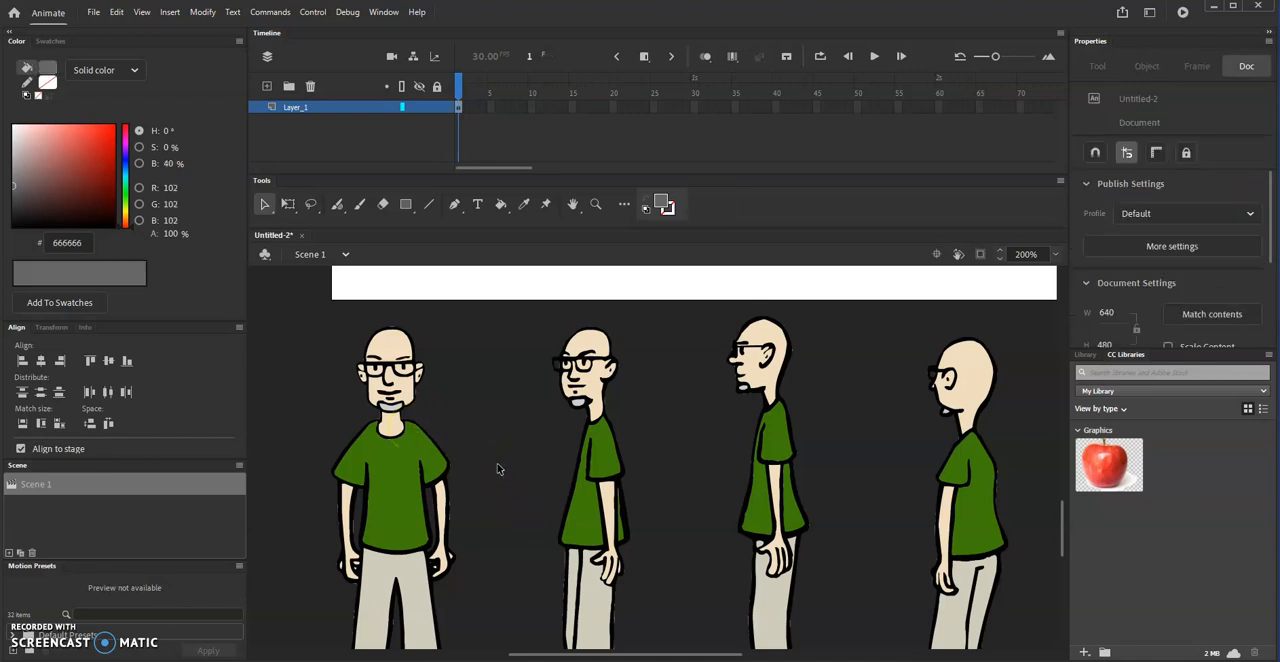
- Group all the shapes of the front three-quarter figure below the stage
key(ctrl+1)
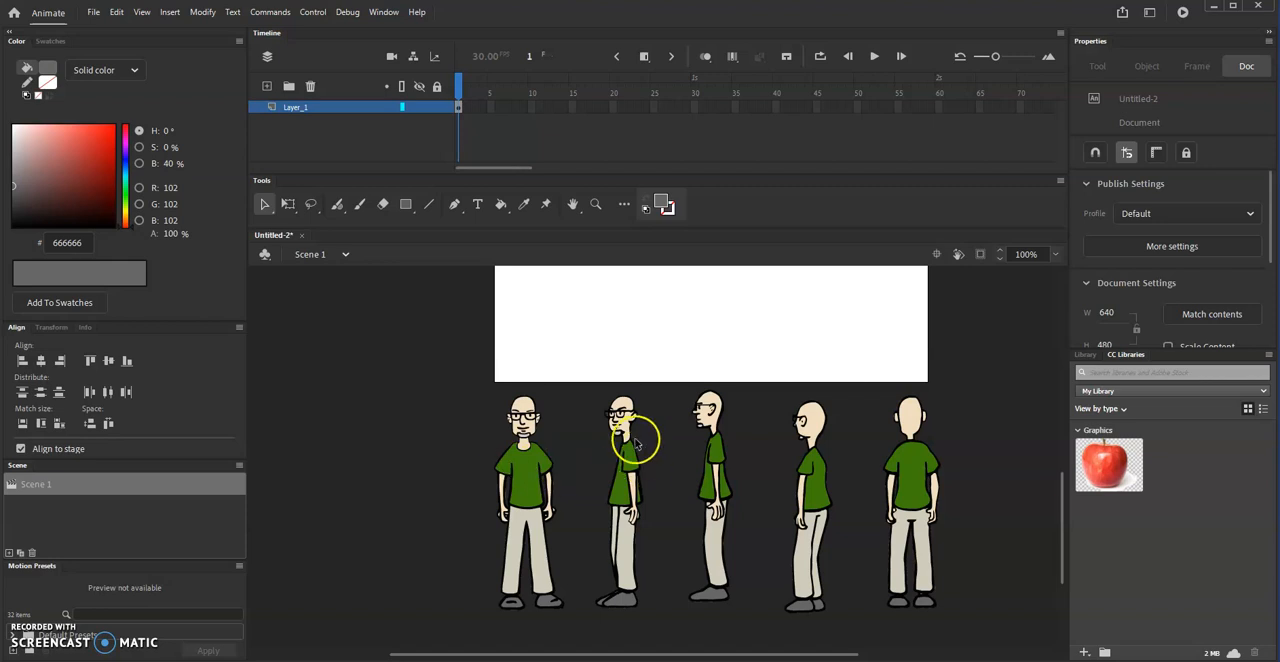
mouse_move(588, 385)
mouse_down()
mouse_move(672, 617)
mouse_move(658, 626)
mouse_up()
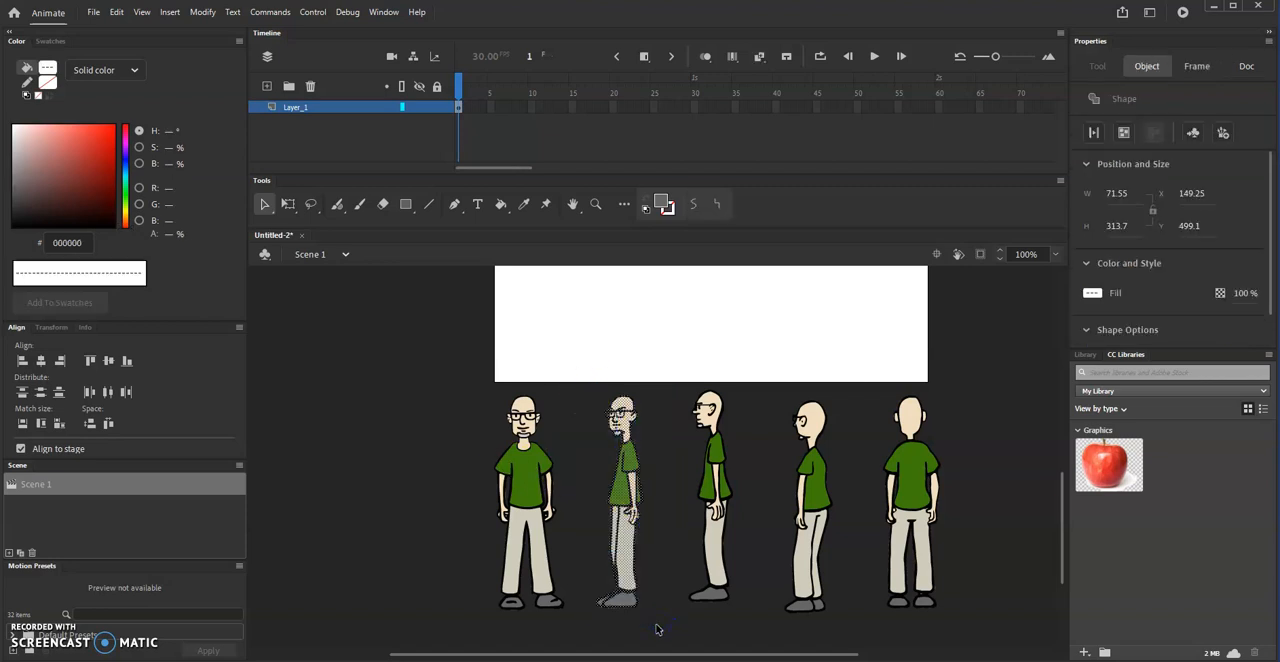
key(ctrl+k)
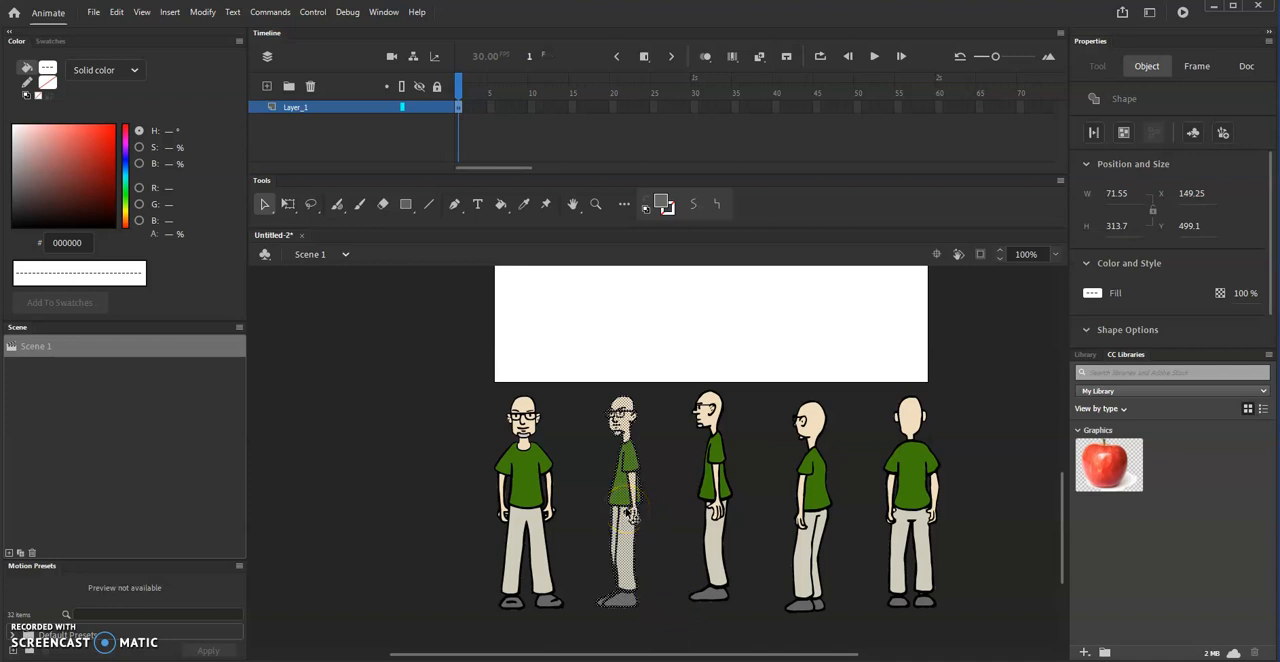
key(ctrl+g)
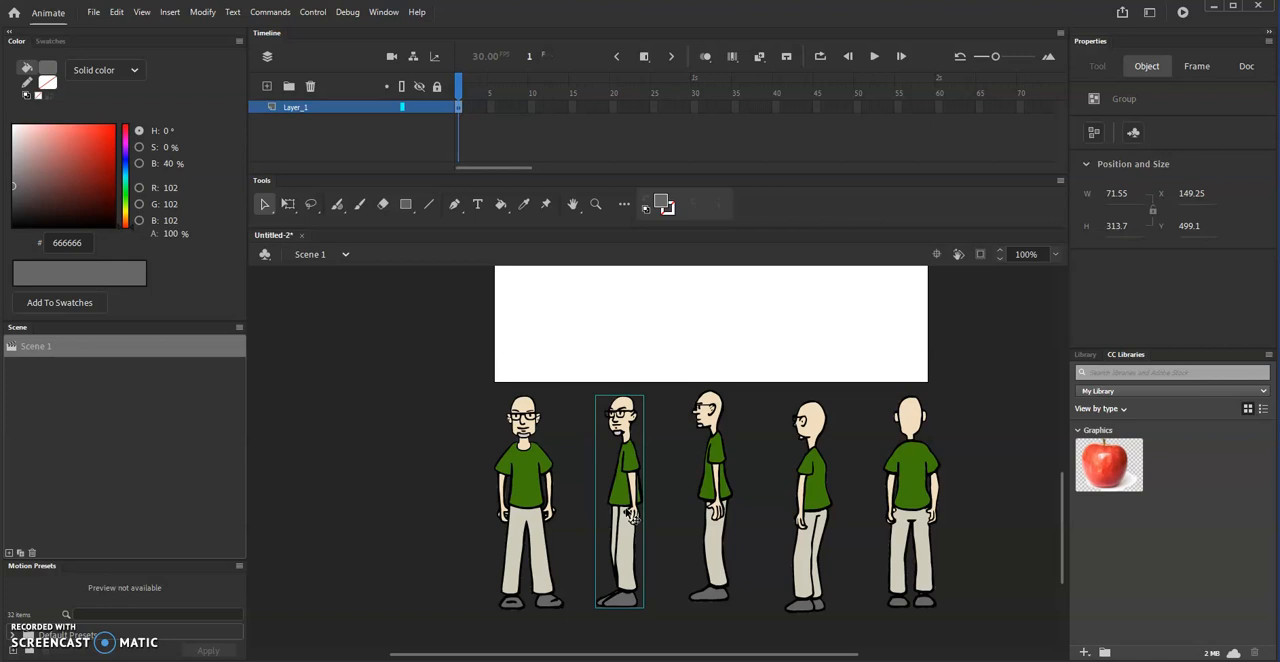
- Select each of the five figures in turn to check that it is grouped, and clear the selection
click(360, 468)
click(524, 480)
click(630, 495)
click(716, 499)
click(812, 504)
click(903, 505)
click(381, 464)
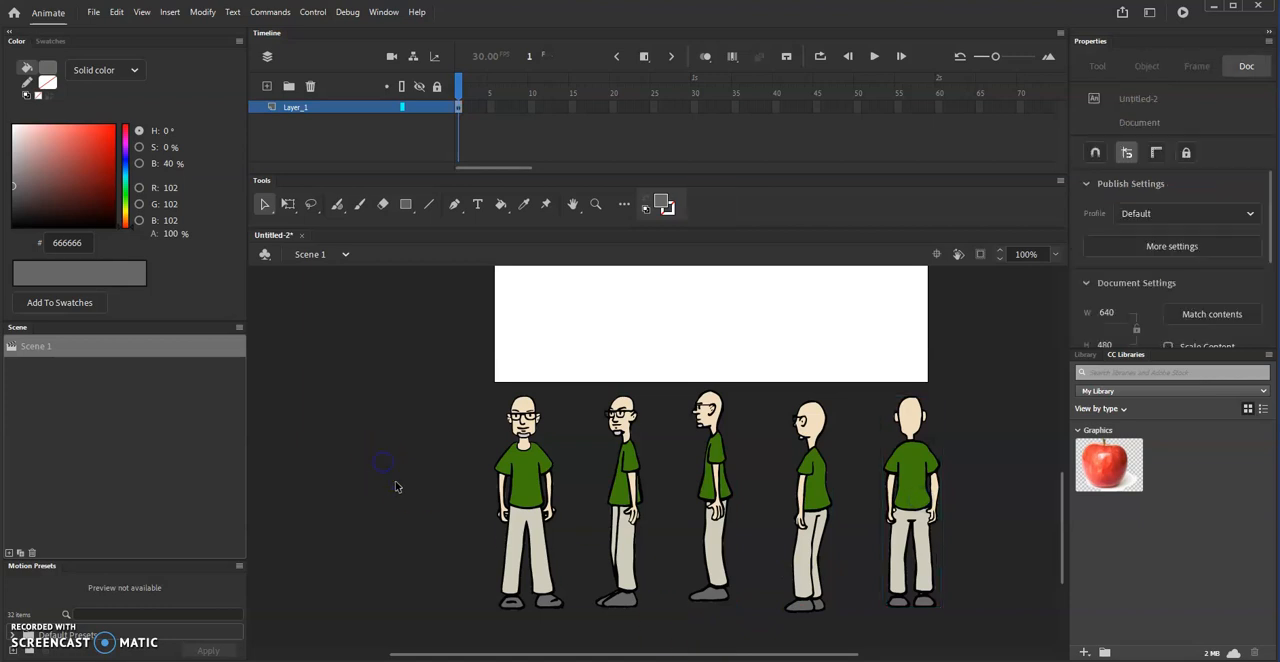
- Scale all five figure groups down together to about 534 × 267 px and move them onto the stage
click(402, 347)
drag(430, 346, 985, 643)
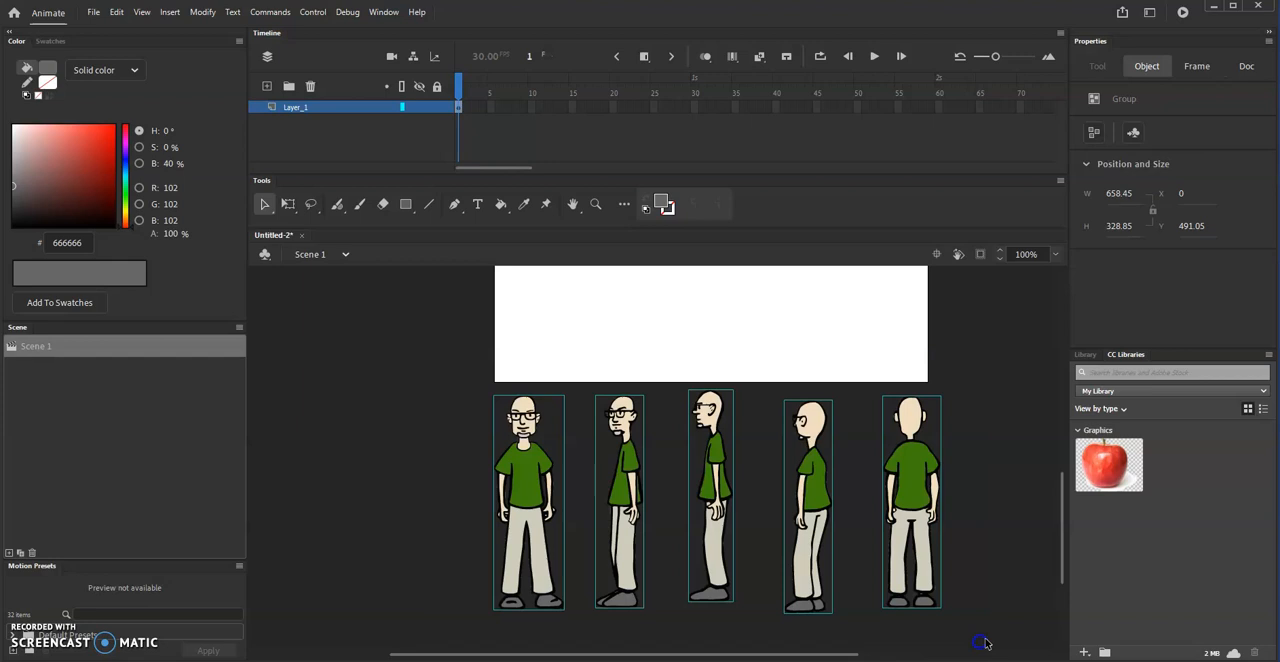
click(287, 205)
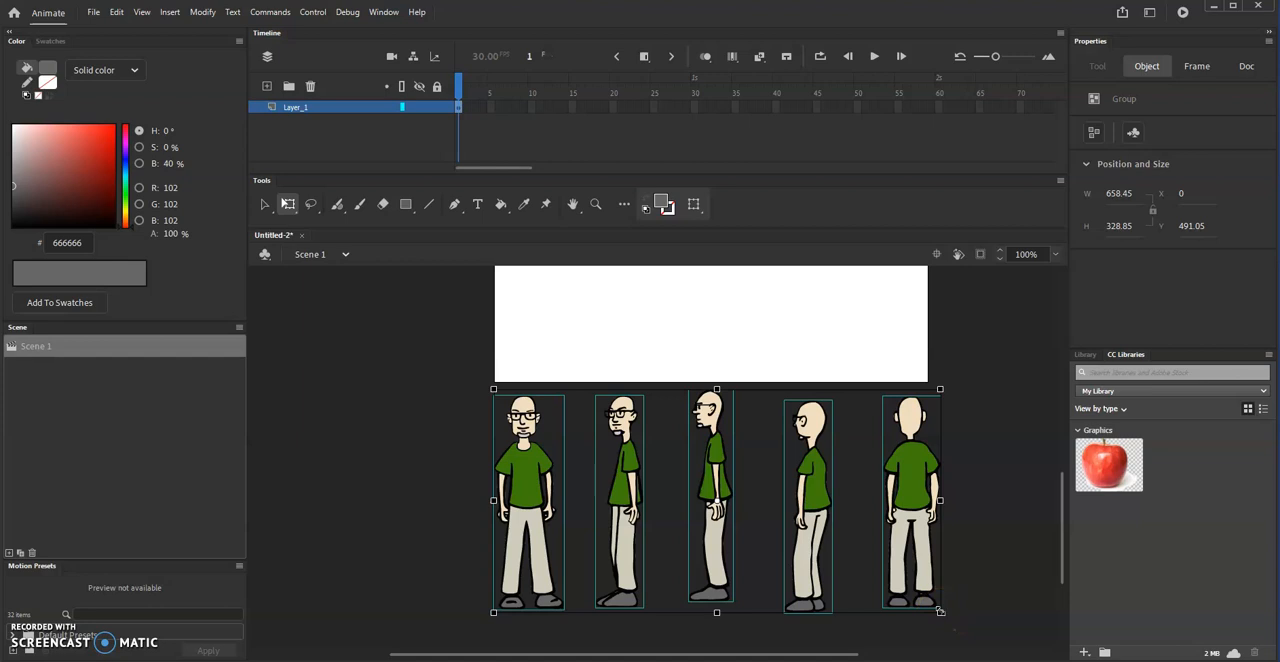
drag(940, 614, 931, 597)
scroll(955, 475, up, 3)
drag(884, 610, 871, 354)
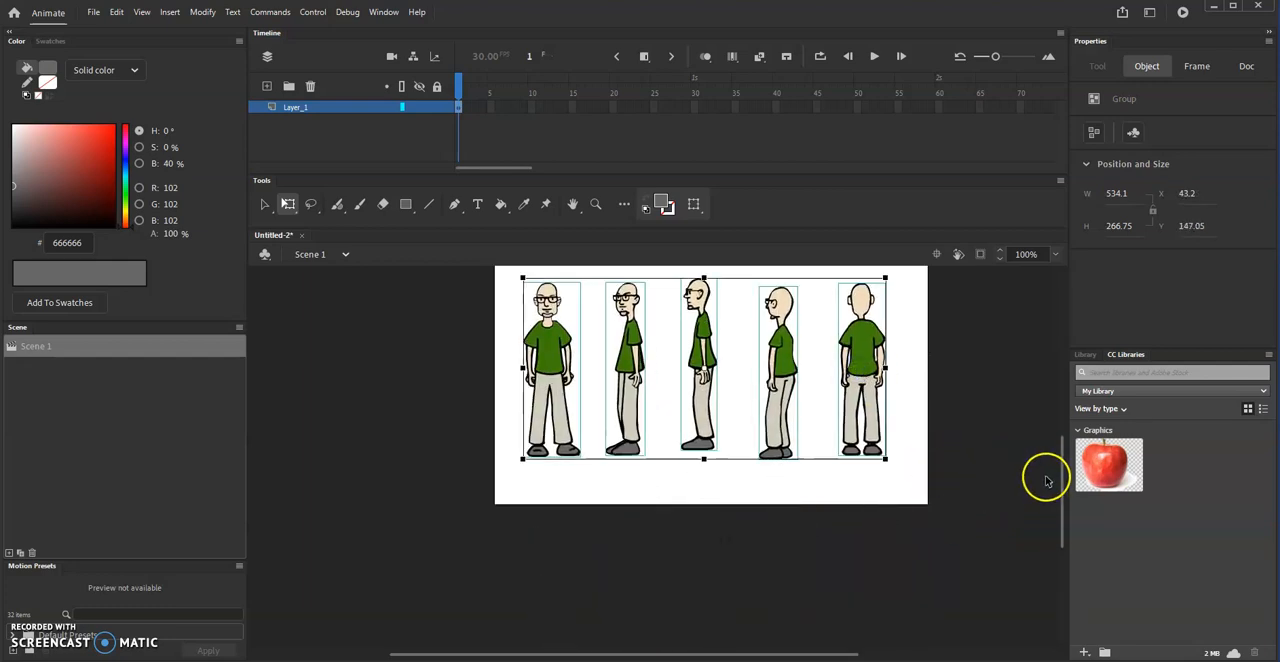
- Center the row of figures on the stage and shrink it to about 490 × 245 px
drag(1063, 491, 1063, 460)
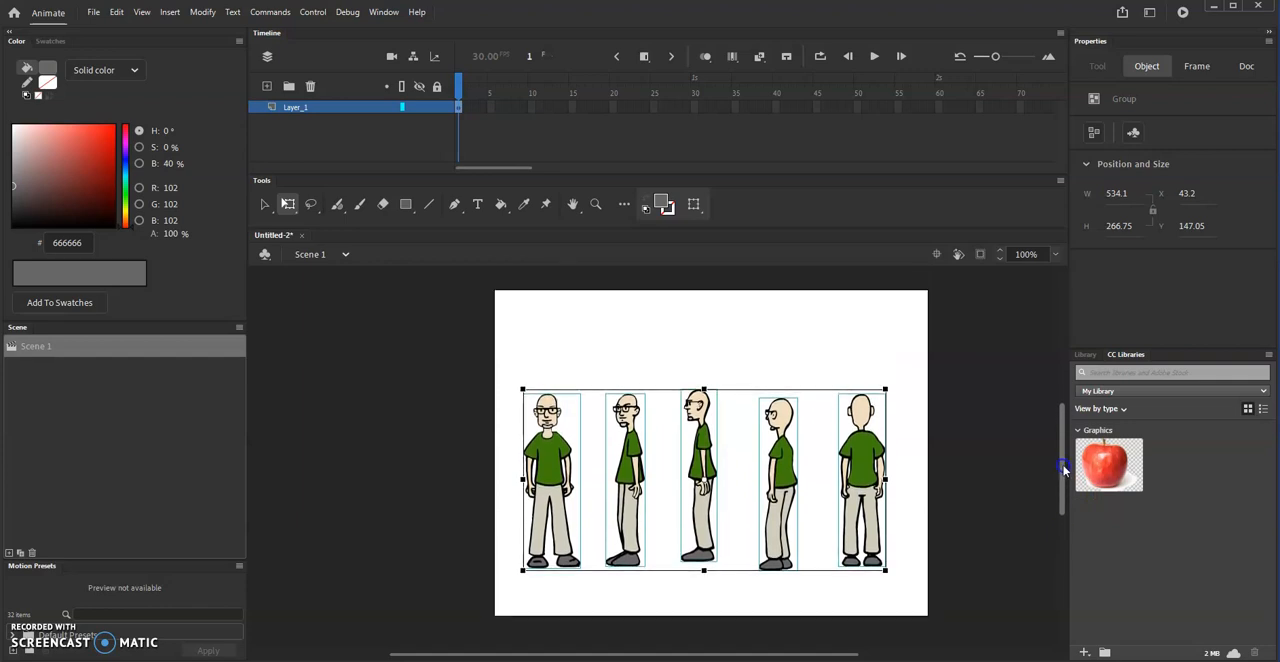
drag(857, 508, 868, 465)
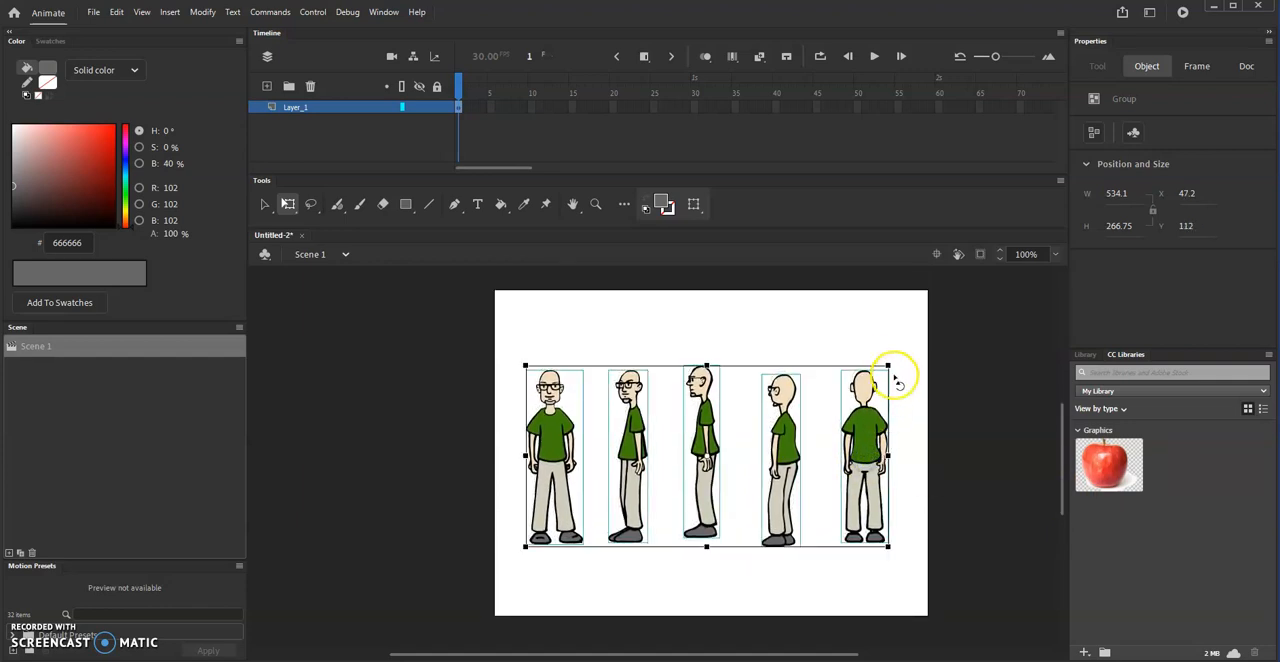
drag(885, 364, 873, 373)
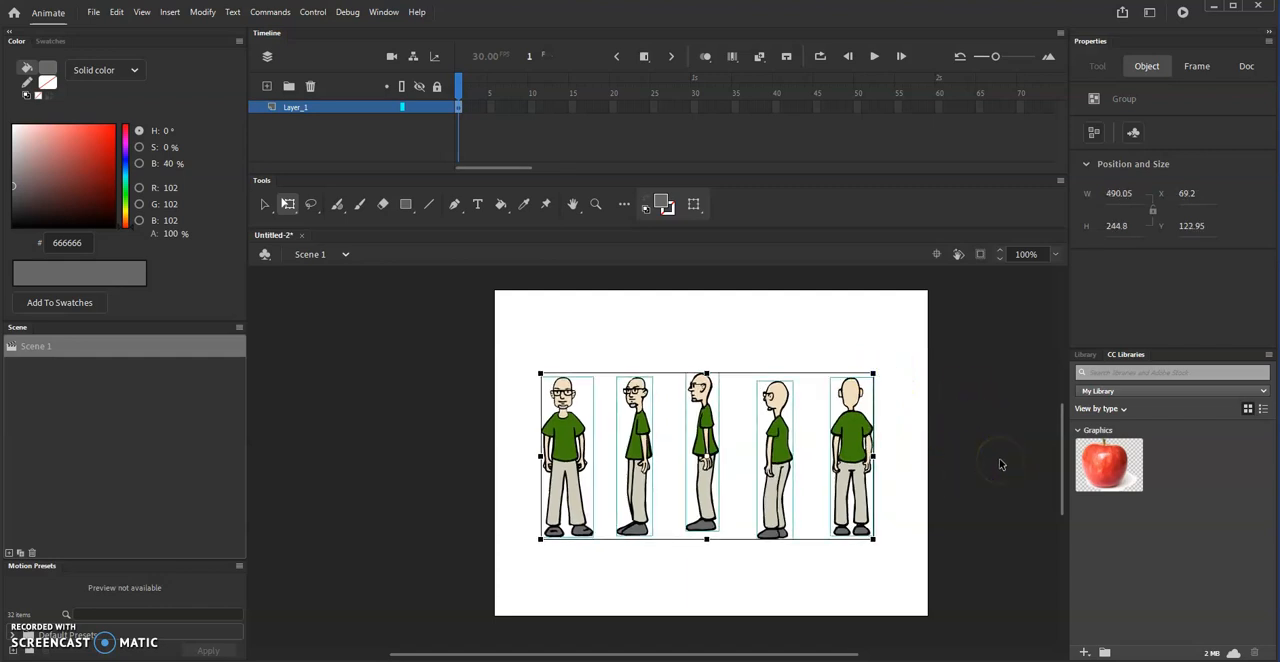
click(952, 444)
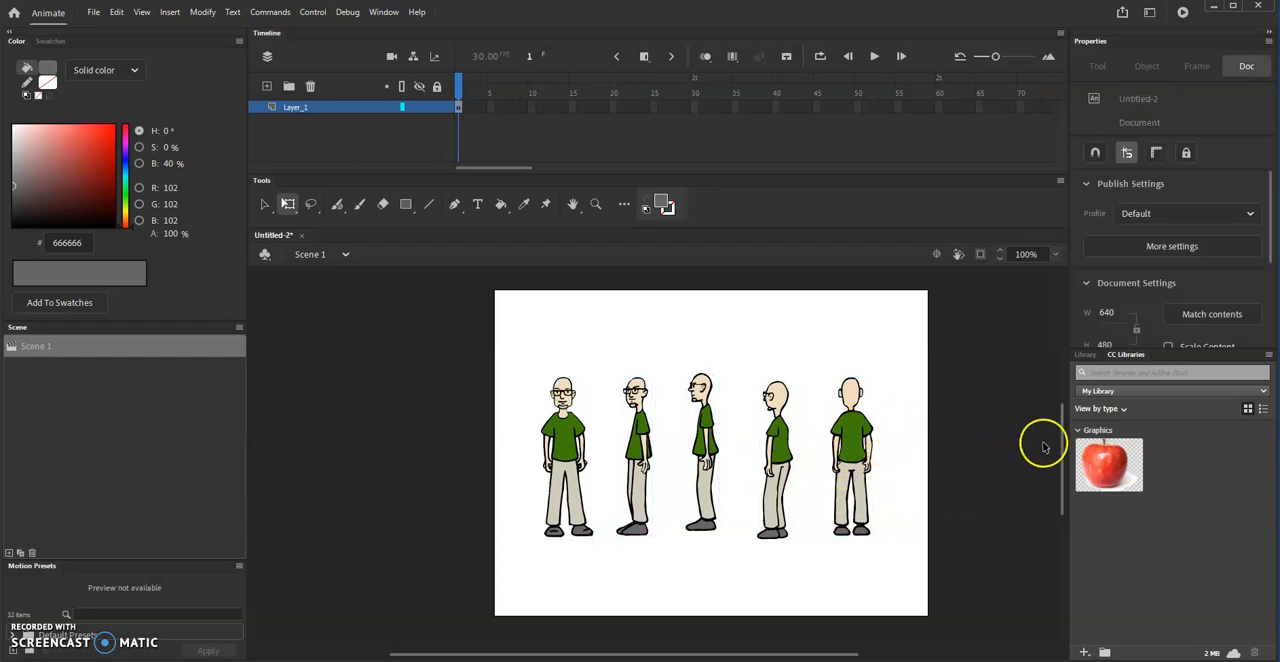
- Move all five figures together off the stage to just below its lower edge and deselect them
drag(1063, 437, 1063, 476)
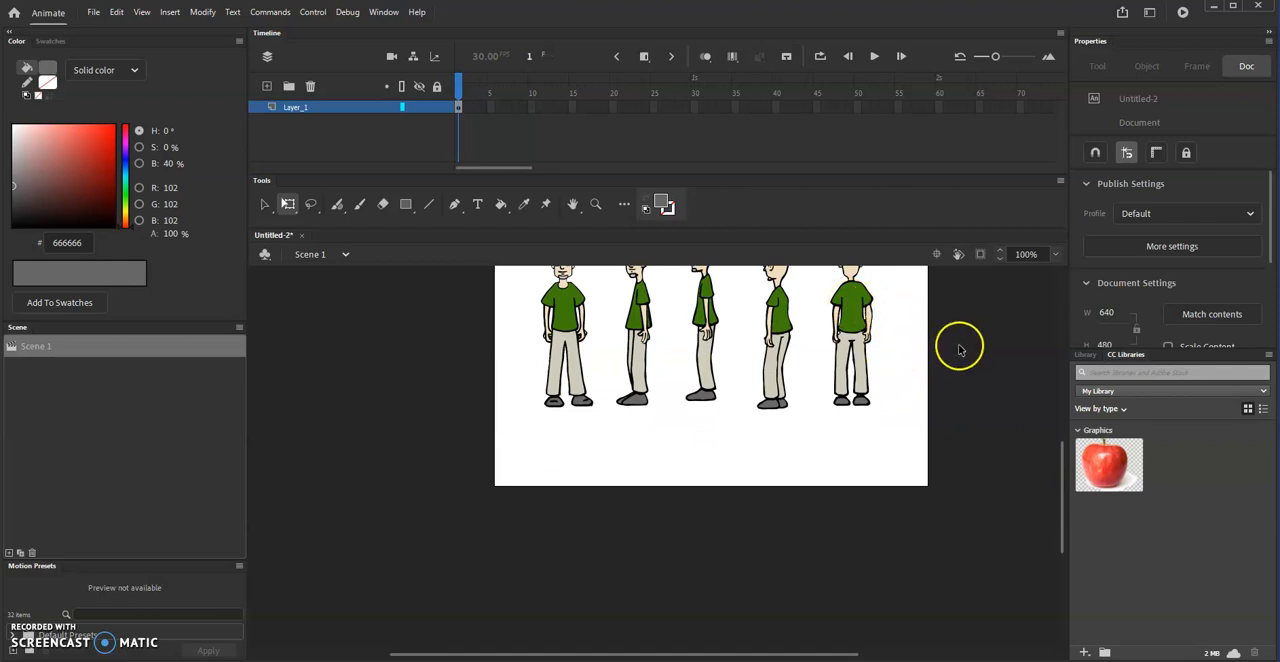
drag(929, 330, 496, 440)
drag(858, 325, 863, 571)
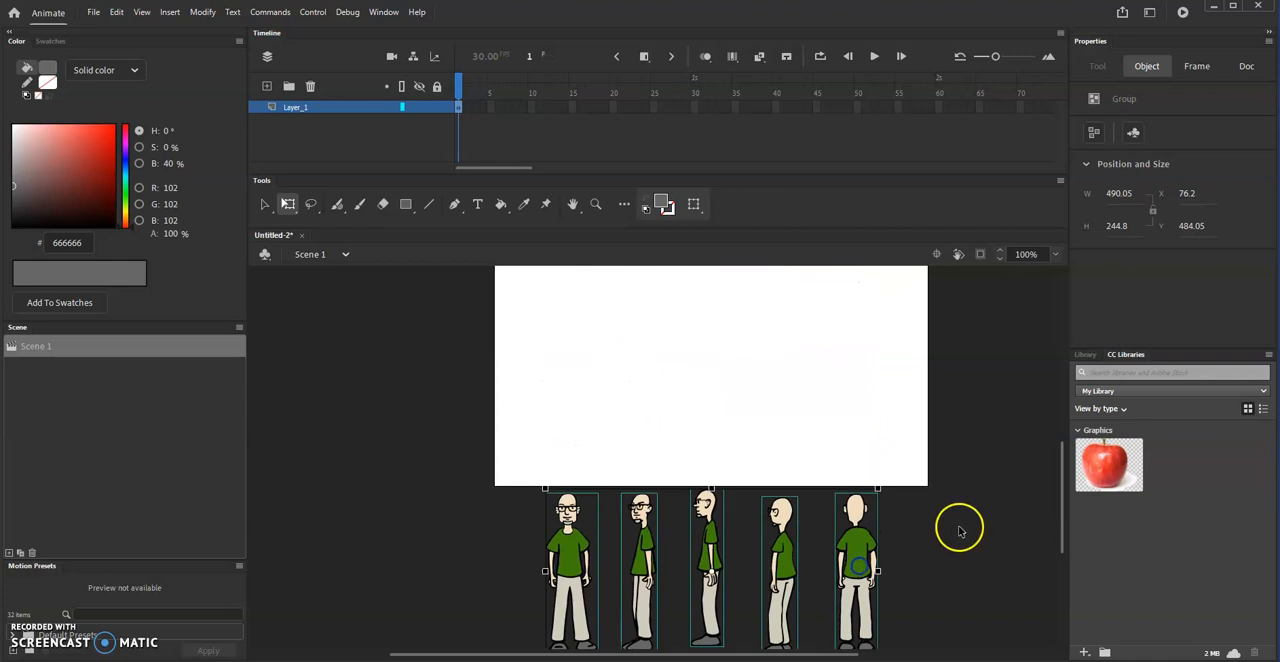
click(993, 492)
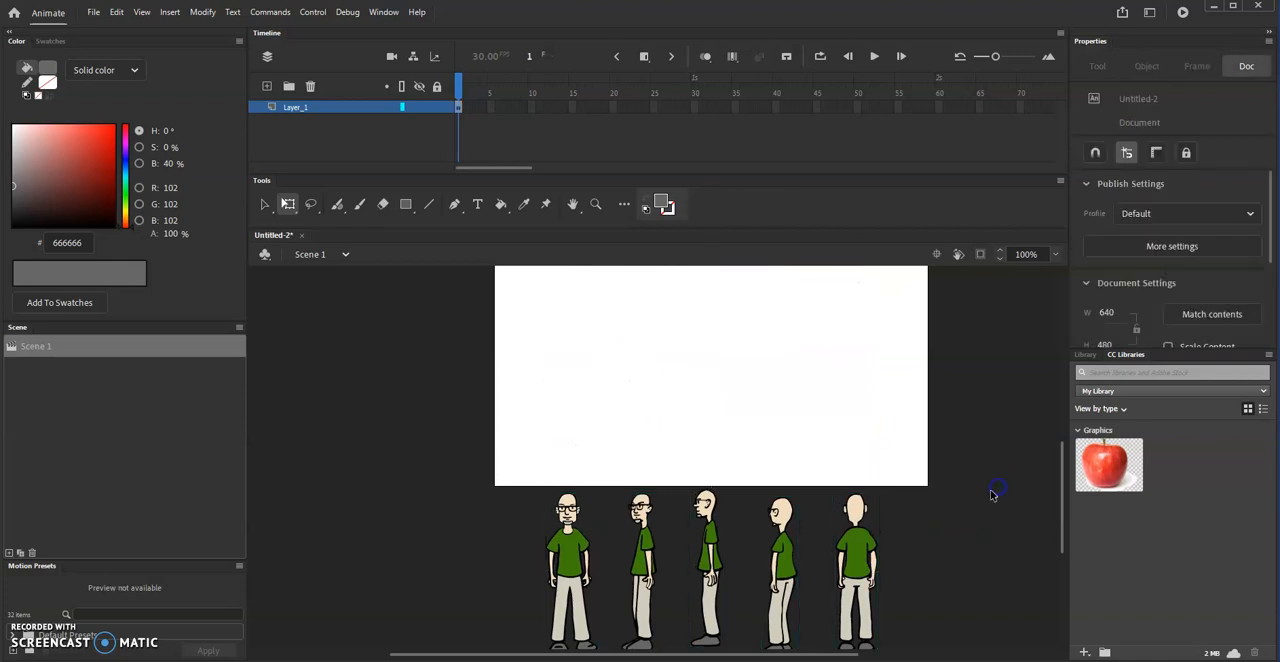
click(1039, 513)
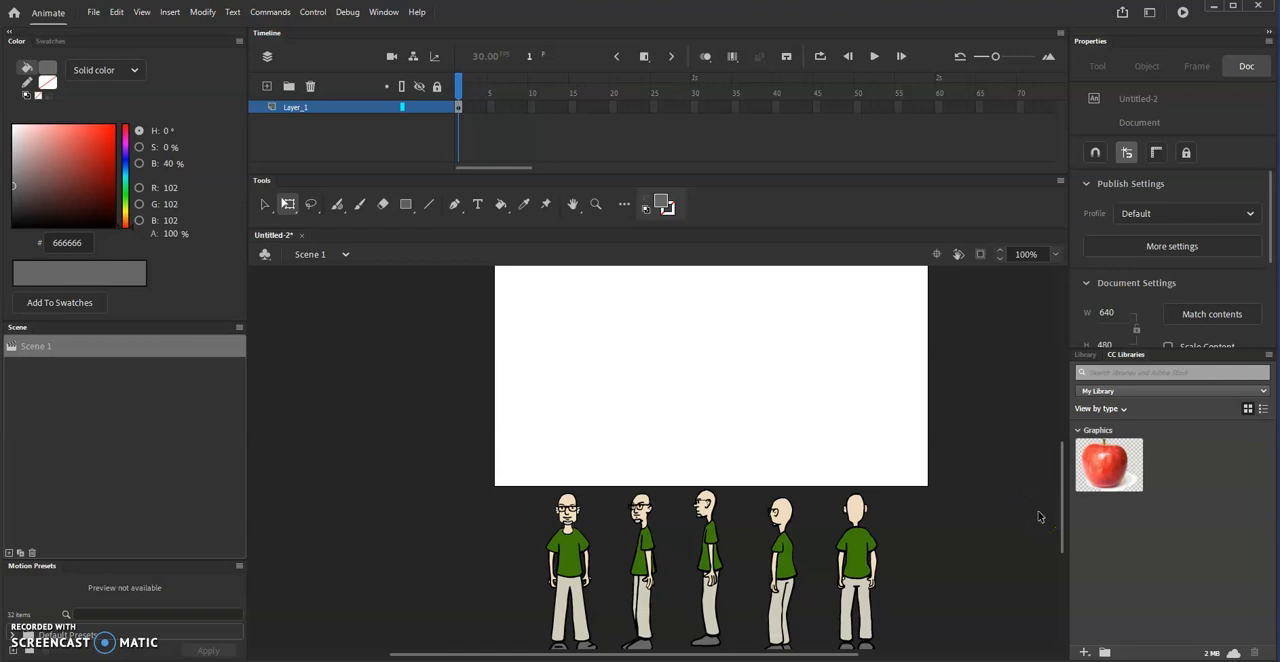